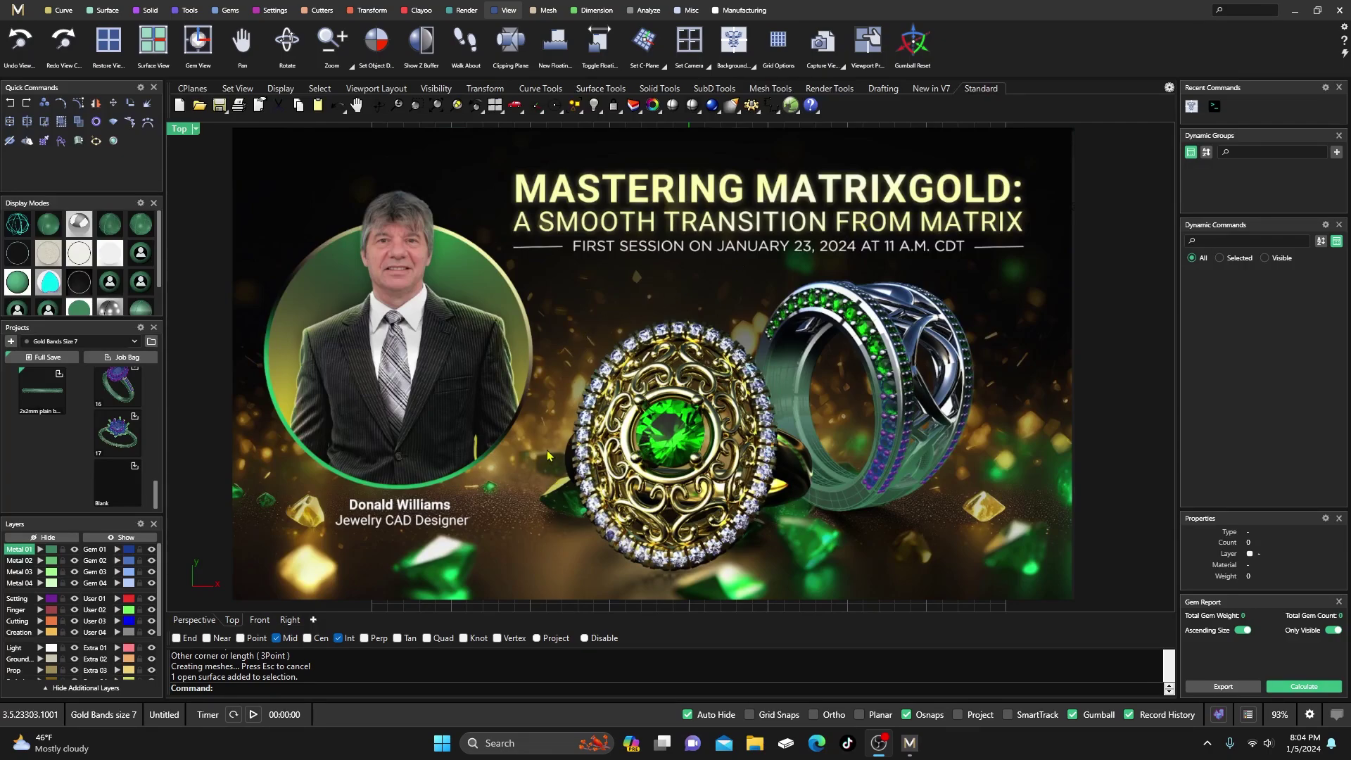
Step: Delete the title banner surface from the Top view and restore the four-viewport layout
{"action": "left_click", "coordinate": [563, 373]}
{"action": "key", "text": "Delete"}
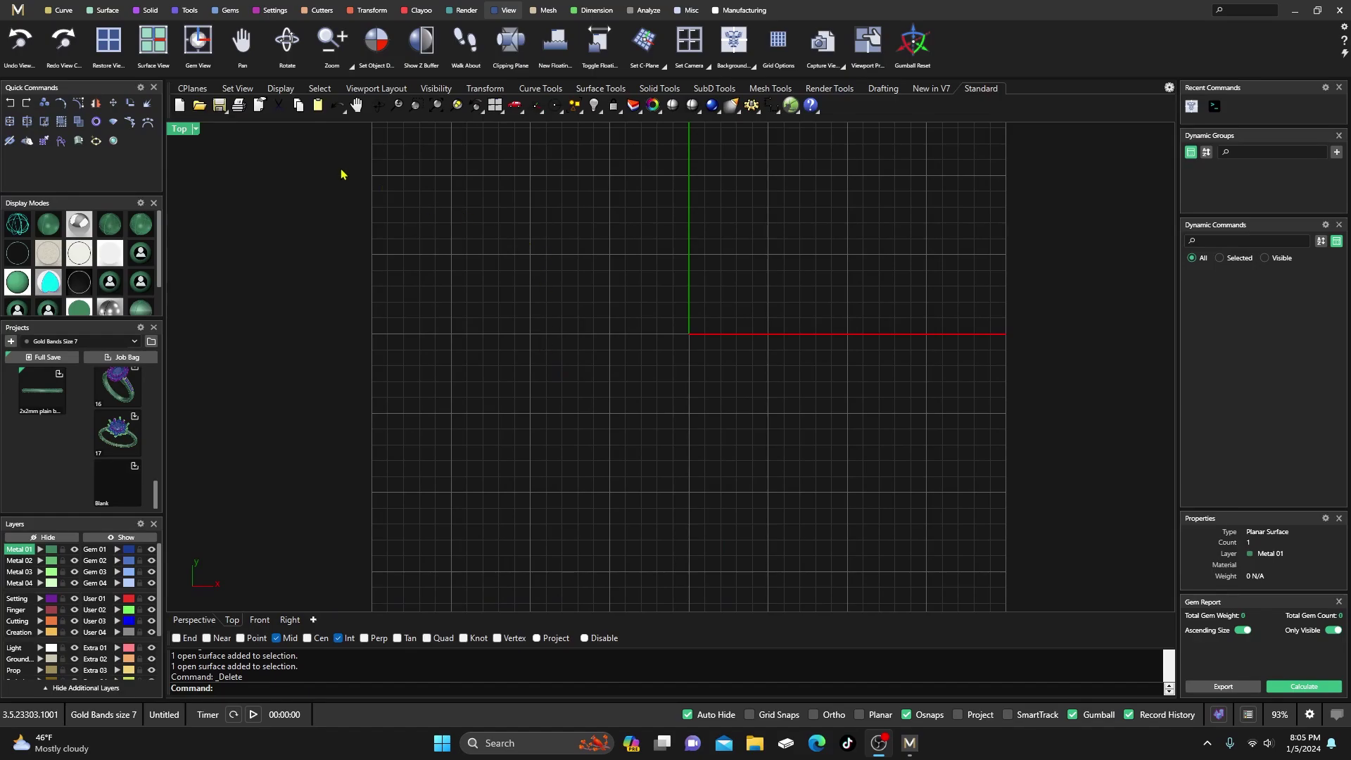
{"action": "double_click", "coordinate": [180, 130]}
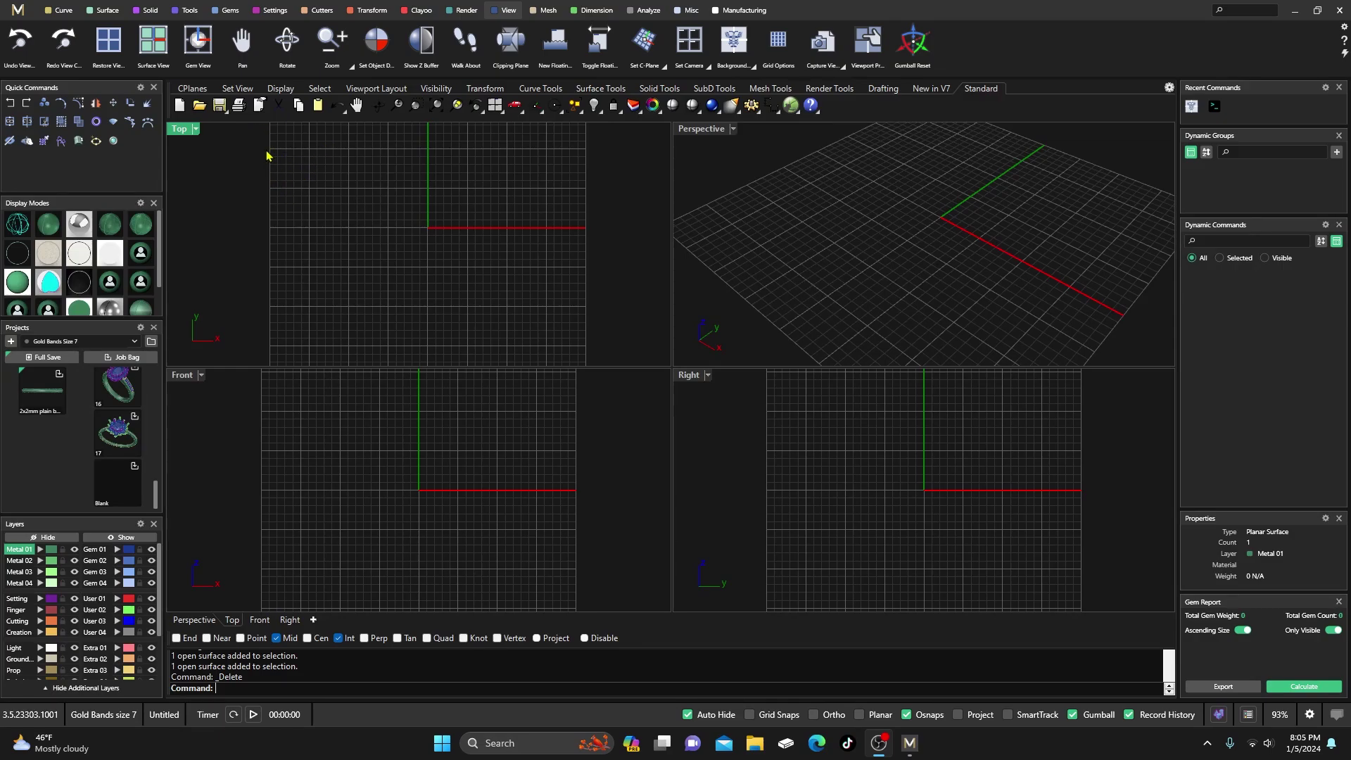
Step: Create a round diamond gem at the origin with the default 6.40 mm size
{"action": "left_click", "coordinate": [230, 10]}
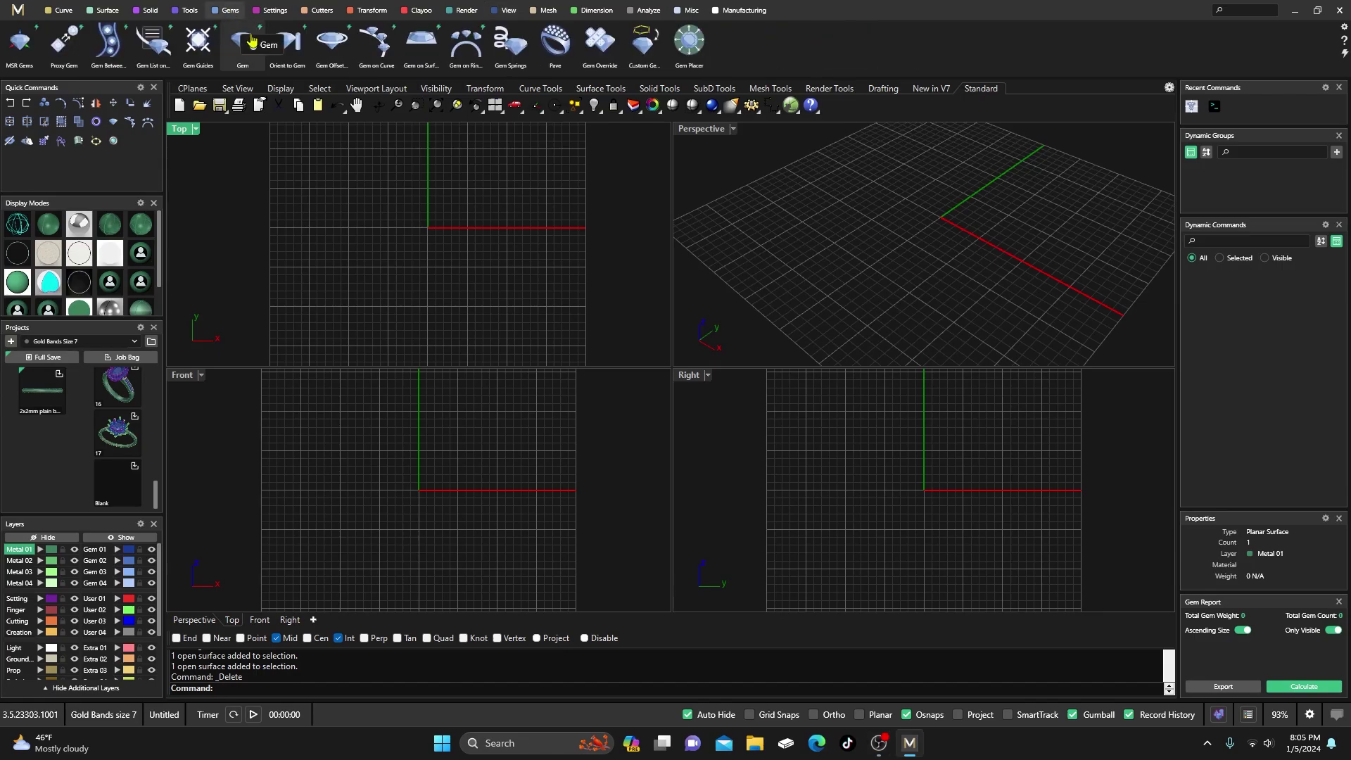
{"action": "left_click", "coordinate": [250, 67]}
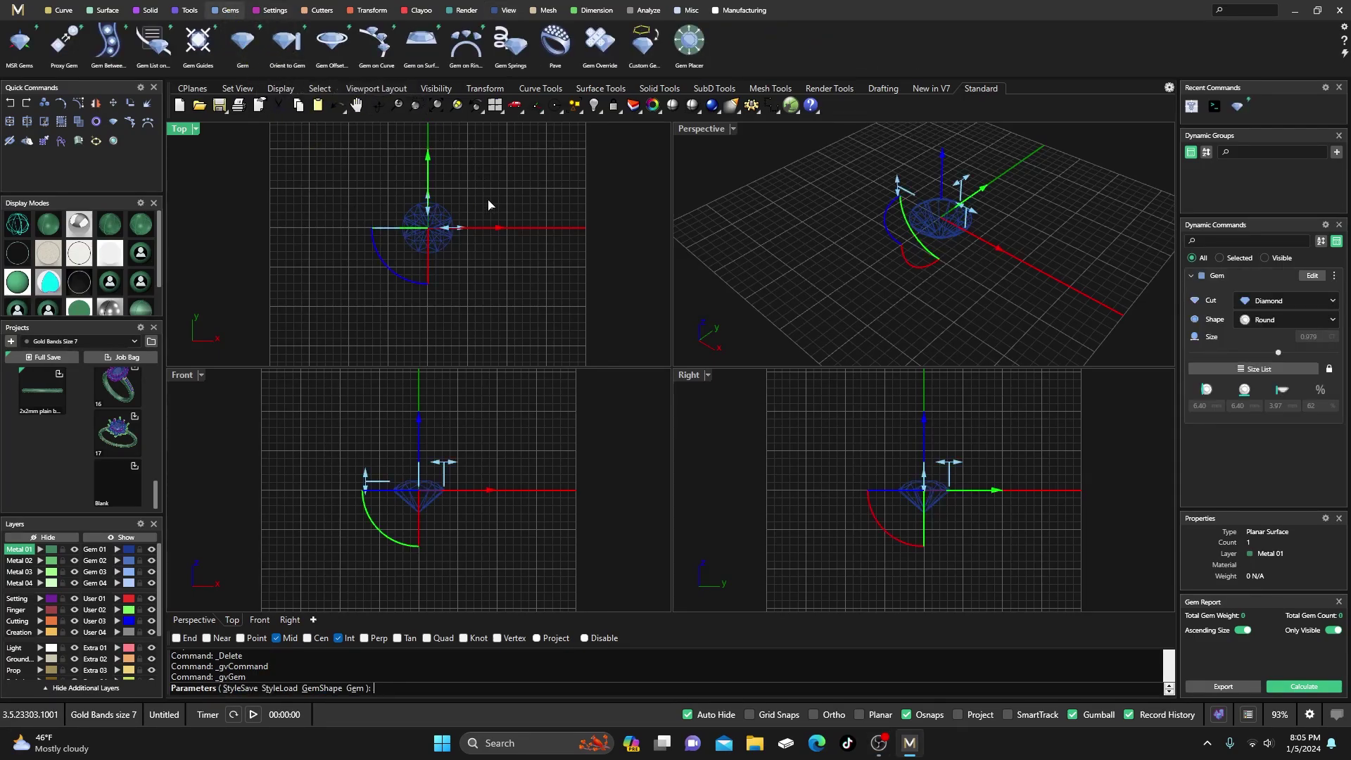
{"action": "key", "text": "Return"}
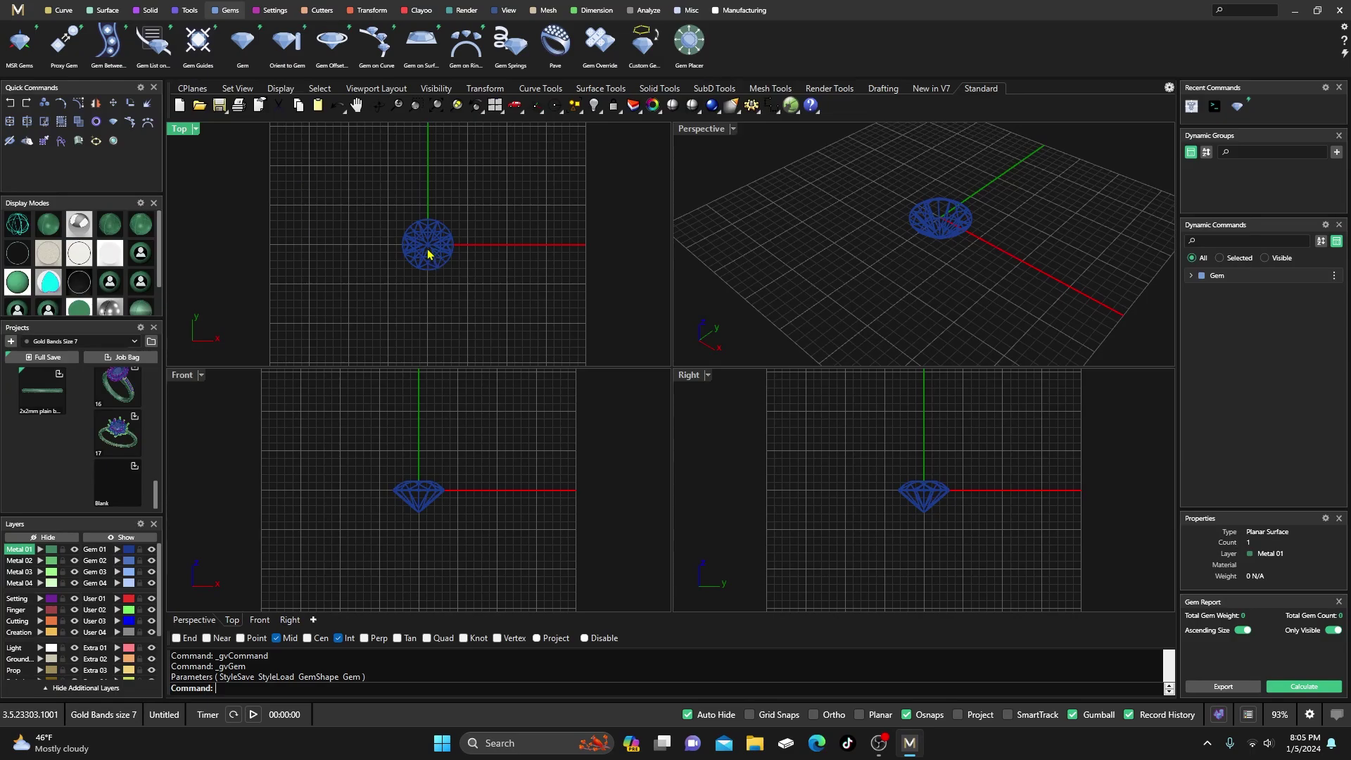
Step: Build a bezel around the round gem and show it shaded in a maximized Perspective viewport
{"action": "left_click", "coordinate": [279, 14]}
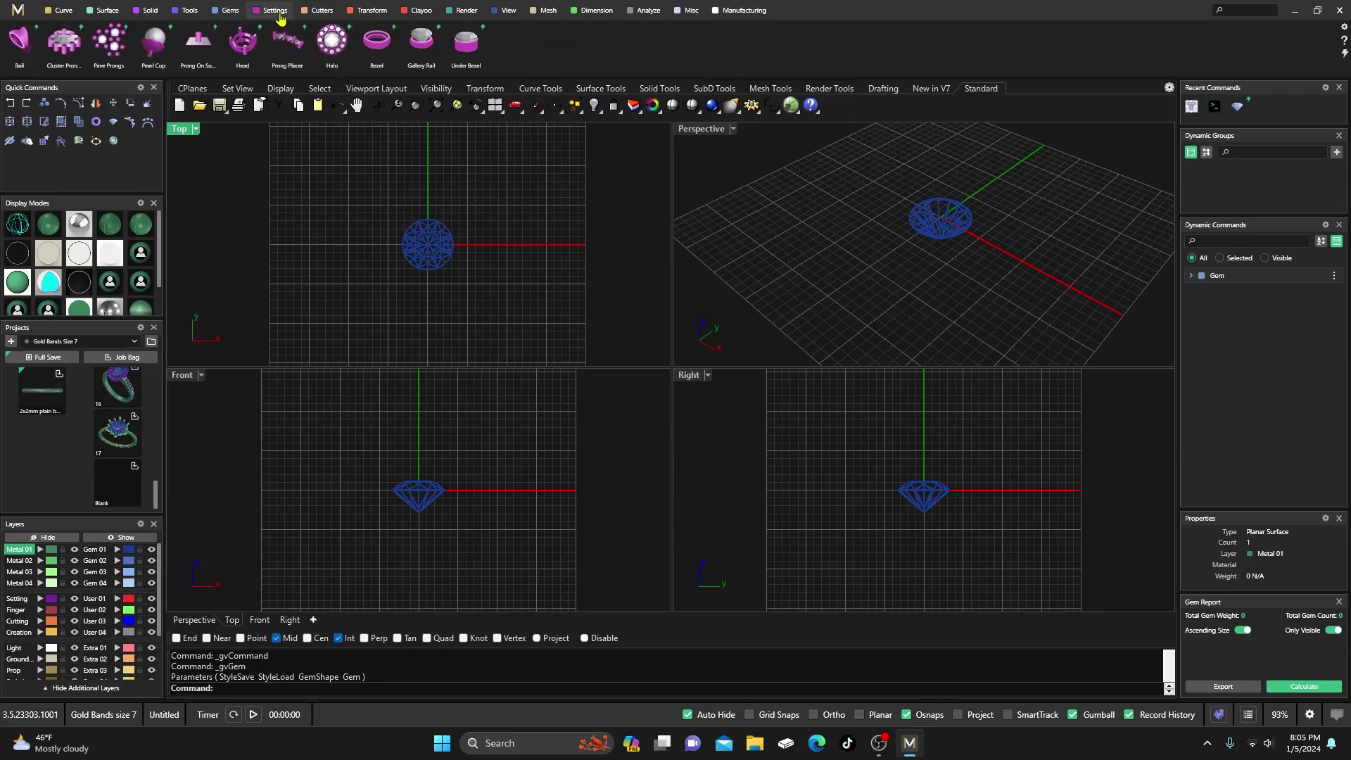
{"action": "left_click", "coordinate": [376, 44]}
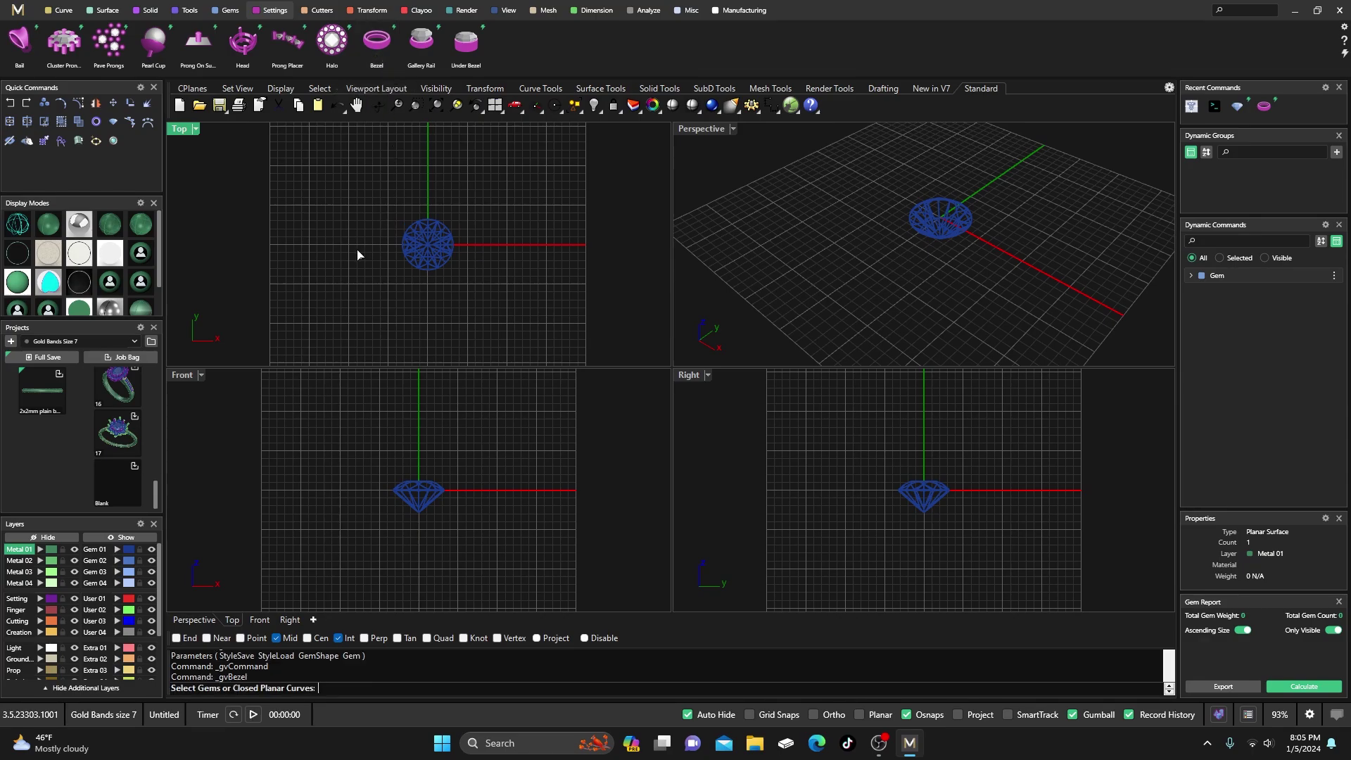
{"action": "left_click", "coordinate": [401, 256]}
{"action": "key", "text": "Return"}
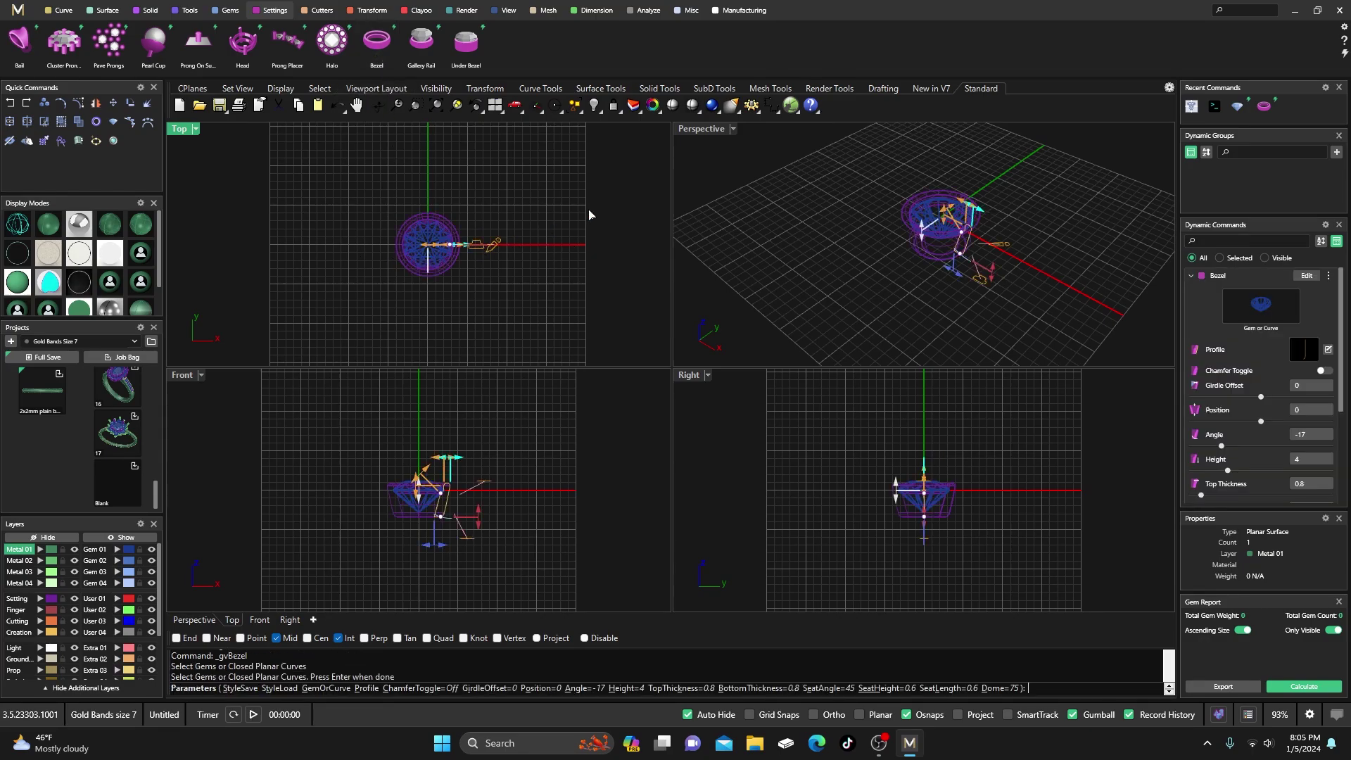
{"action": "double_click", "coordinate": [697, 131]}
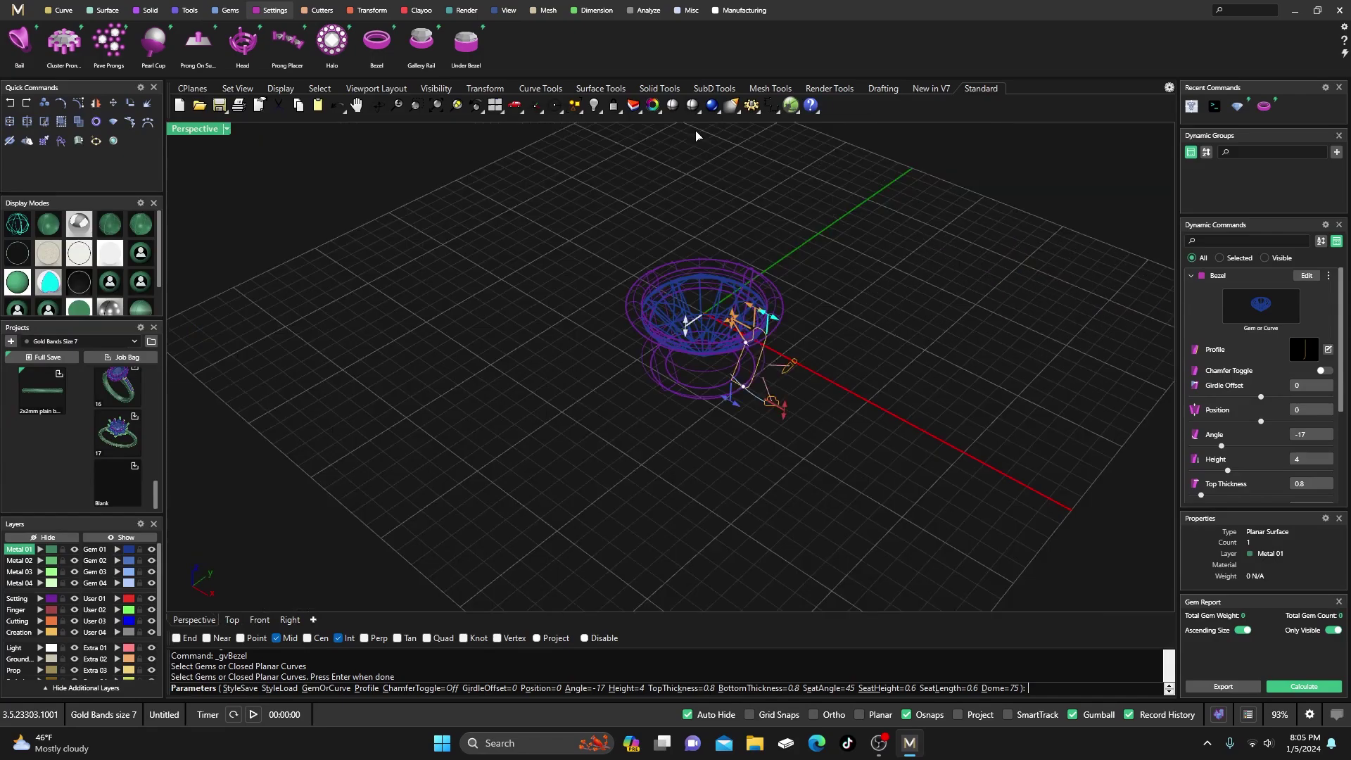
{"action": "left_click", "coordinate": [49, 224]}
Step: Increase the bezel's height to 6.23 mm and raise its position to 0.2 mm
{"action": "right_click_drag", "start_coordinate": [677, 412], "coordinate": [710, 338]}
{"action": "left_click_drag", "start_coordinate": [788, 387], "coordinate": [783, 428]}
{"action": "scroll", "coordinate": [686, 317], "scroll_direction": "up", "scroll_amount": 2}
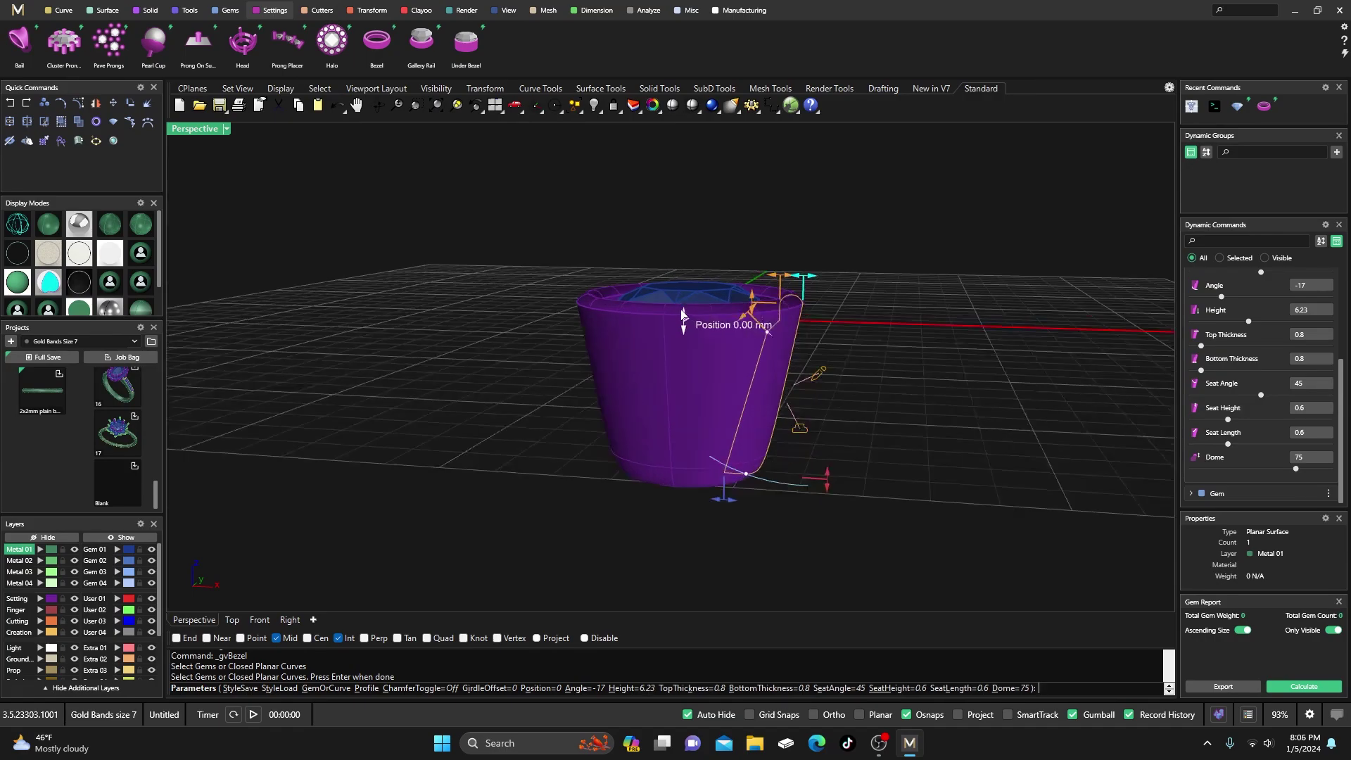
{"action": "left_click_drag", "start_coordinate": [684, 327], "coordinate": [684, 322]}
Step: Turn on the bezel's chamfer and inspect the chamfered rim around the gem
{"action": "scroll", "coordinate": [1227, 353], "scroll_direction": "up", "scroll_amount": 3}
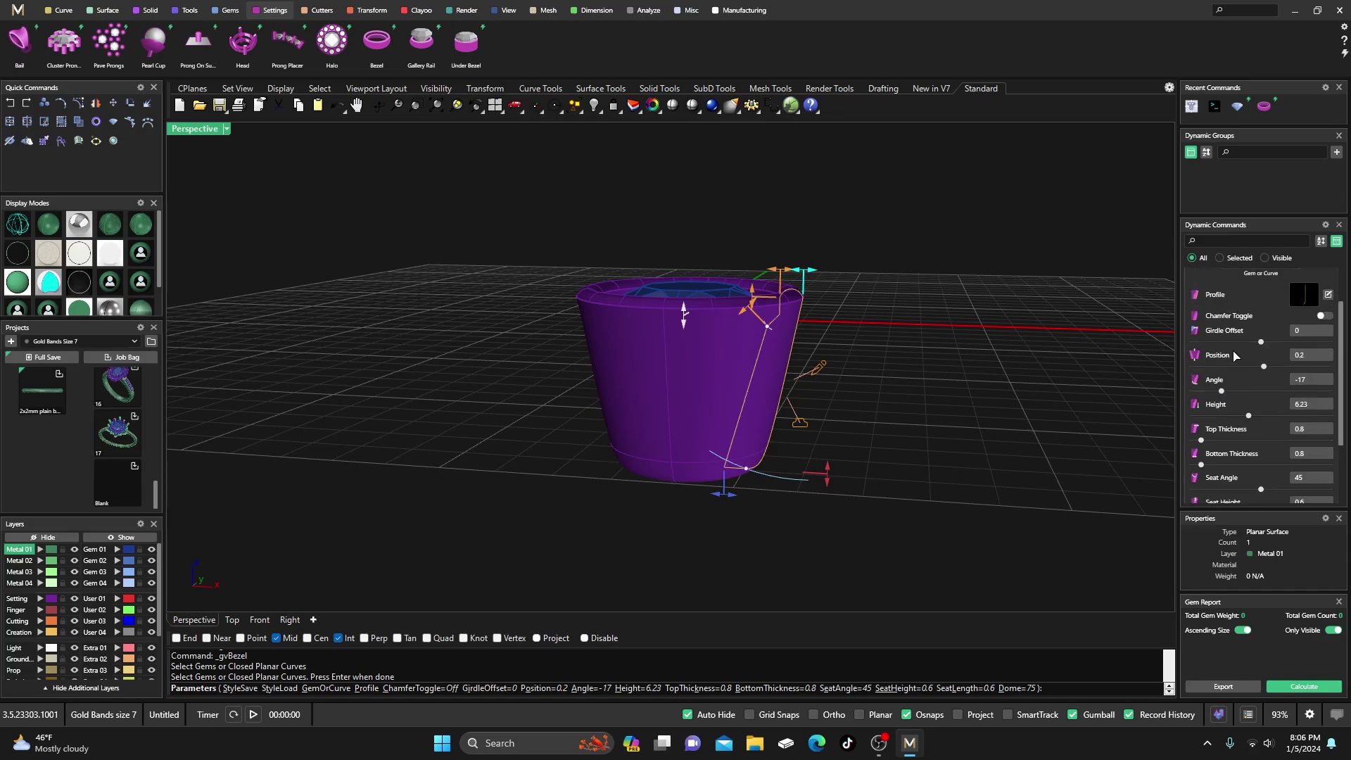
{"action": "left_click", "coordinate": [1324, 343]}
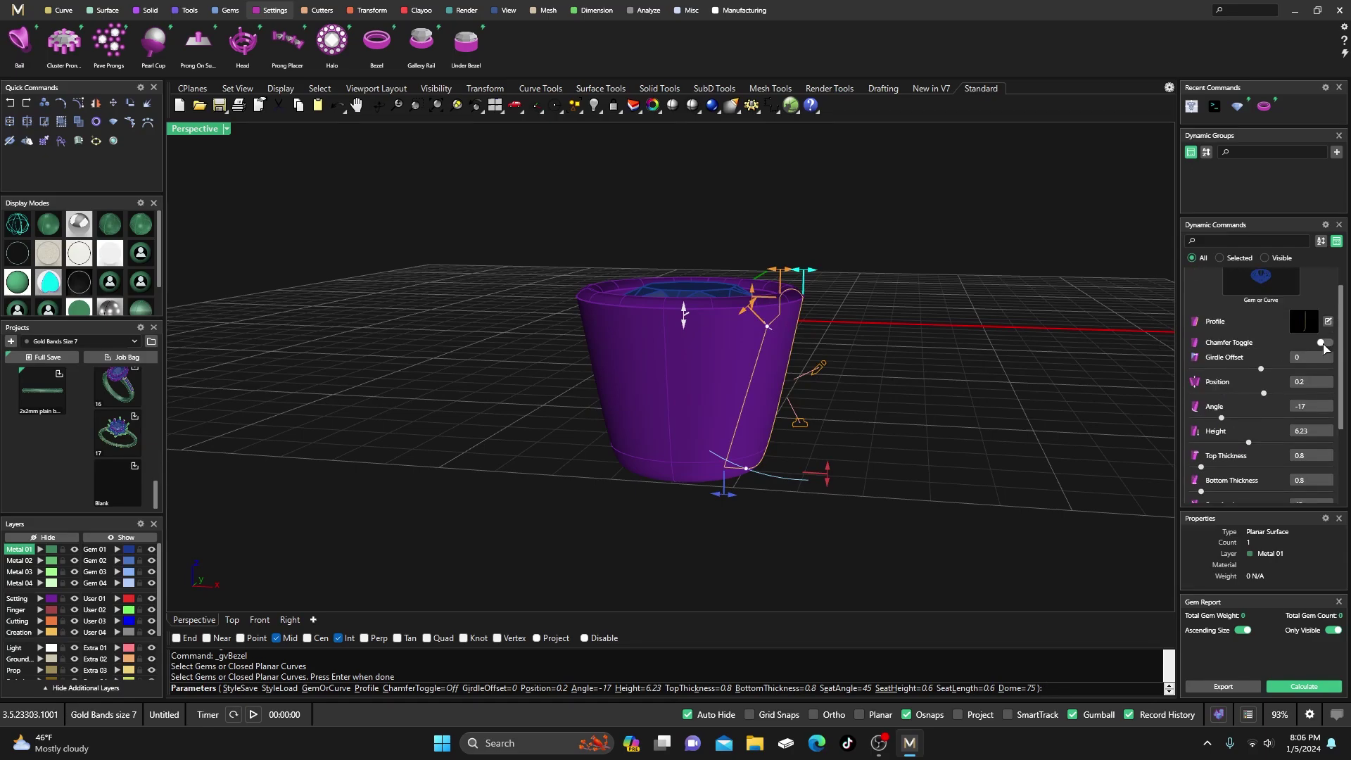
{"action": "right_click_drag", "start_coordinate": [971, 369], "coordinate": [981, 387]}
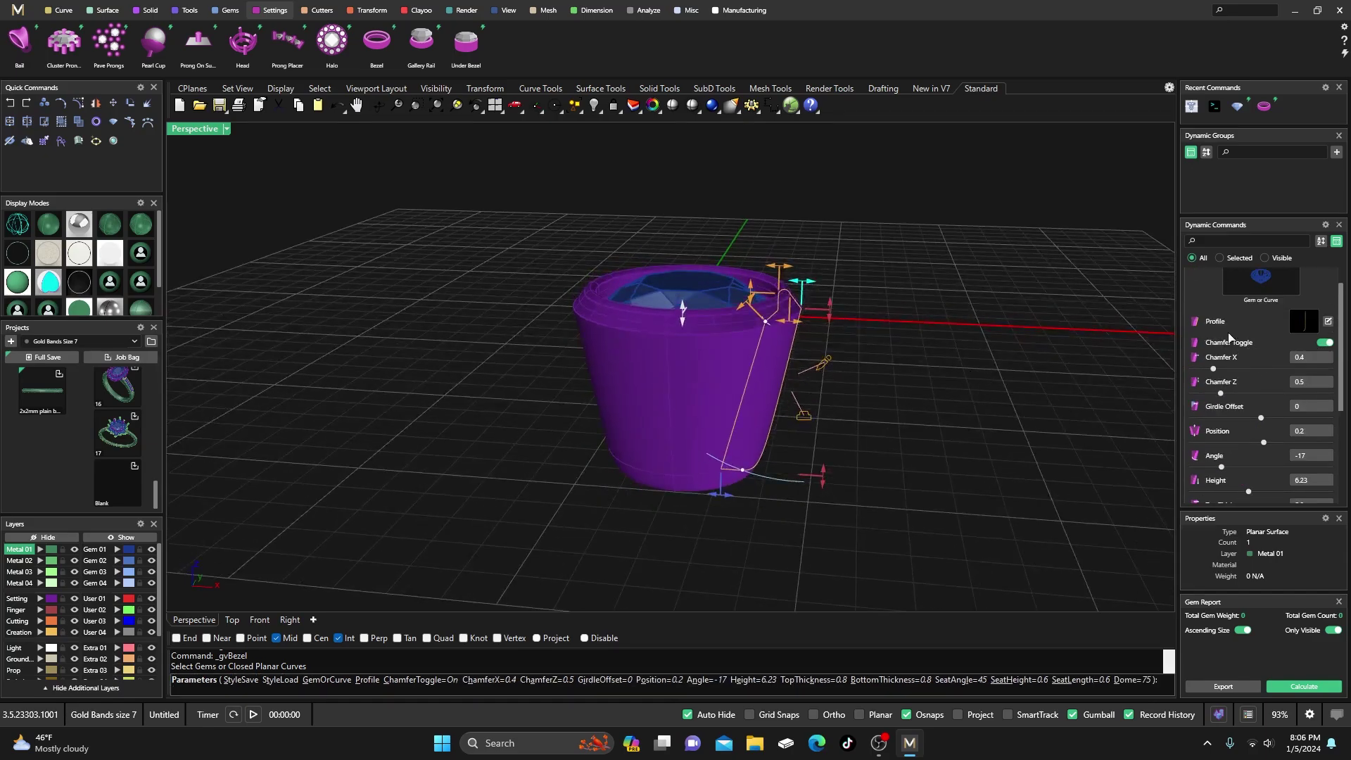
{"action": "left_click", "coordinate": [1326, 343]}
{"action": "left_click", "coordinate": [1326, 342]}
{"action": "mouse_move", "coordinate": [1059, 390]}
{"action": "right_mouse_down"}
{"action": "mouse_move", "coordinate": [1048, 404]}
{"action": "mouse_move", "coordinate": [1040, 395]}
{"action": "right_mouse_up"}
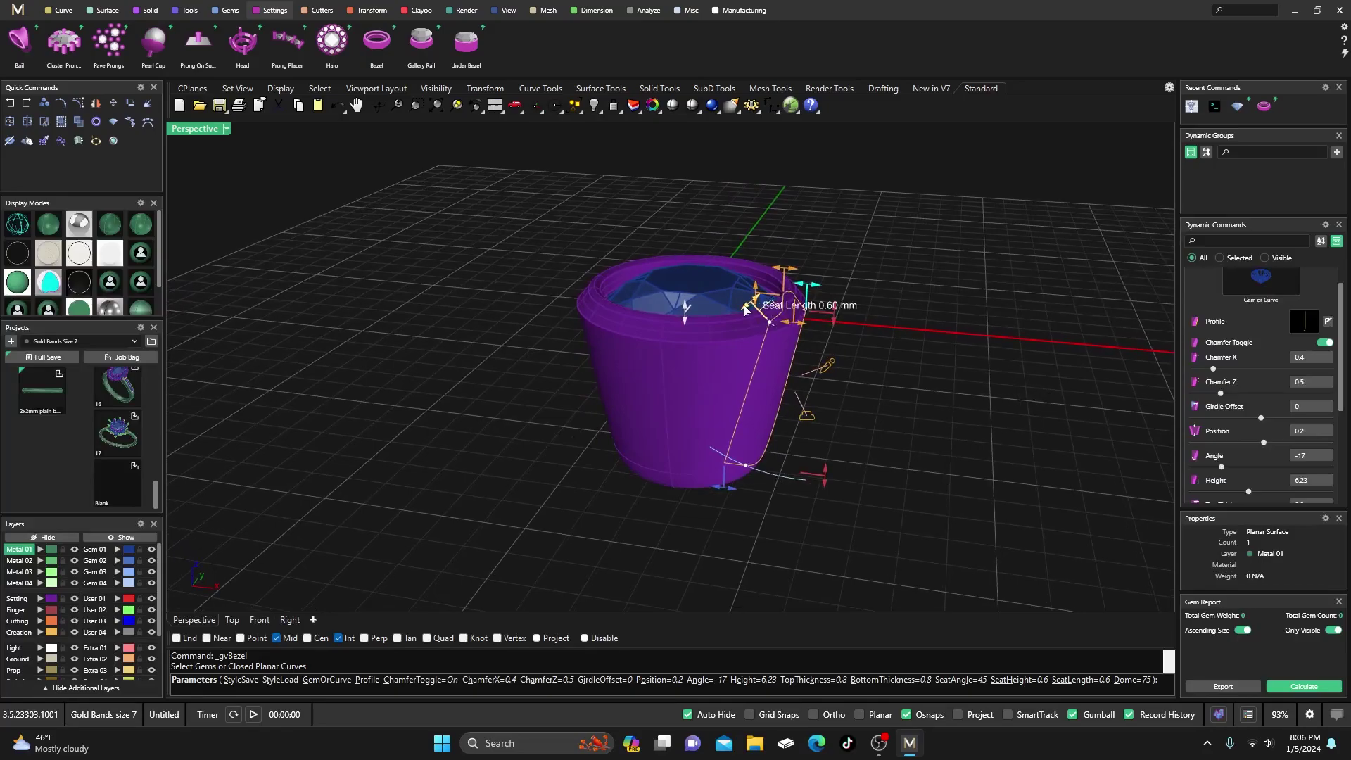
{"action": "scroll", "coordinate": [748, 338], "scroll_direction": "up", "scroll_amount": 3}
{"action": "right_click_drag", "start_coordinate": [748, 339], "coordinate": [784, 323]}
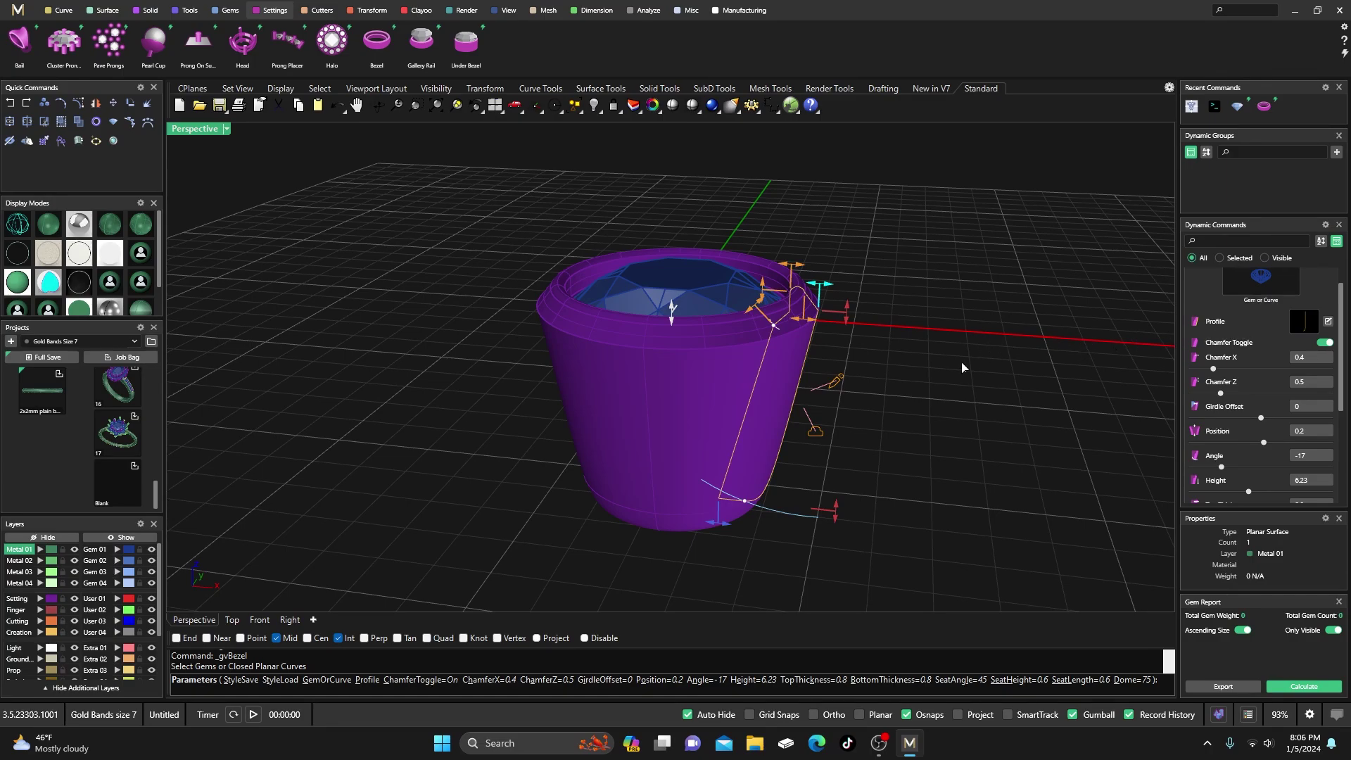
{"action": "mouse_move", "coordinate": [968, 366]}
{"action": "right_mouse_down"}
{"action": "mouse_move", "coordinate": [953, 344]}
{"action": "mouse_move", "coordinate": [946, 362]}
{"action": "right_mouse_up"}
{"action": "right_click_drag", "start_coordinate": [807, 358], "coordinate": [800, 363]}
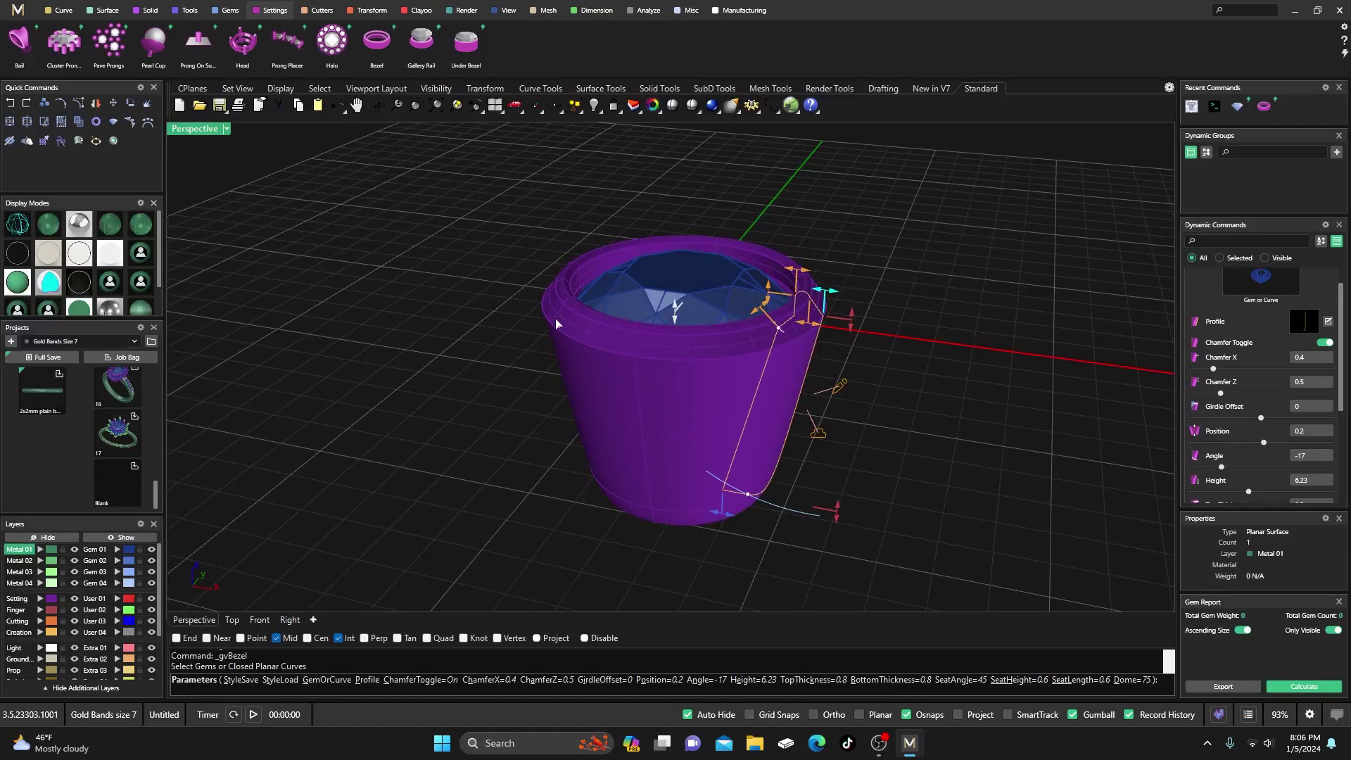
Step: Steepen the bezel wall by setting its angle to -5
{"action": "right_click_drag", "start_coordinate": [887, 425], "coordinate": [893, 378]}
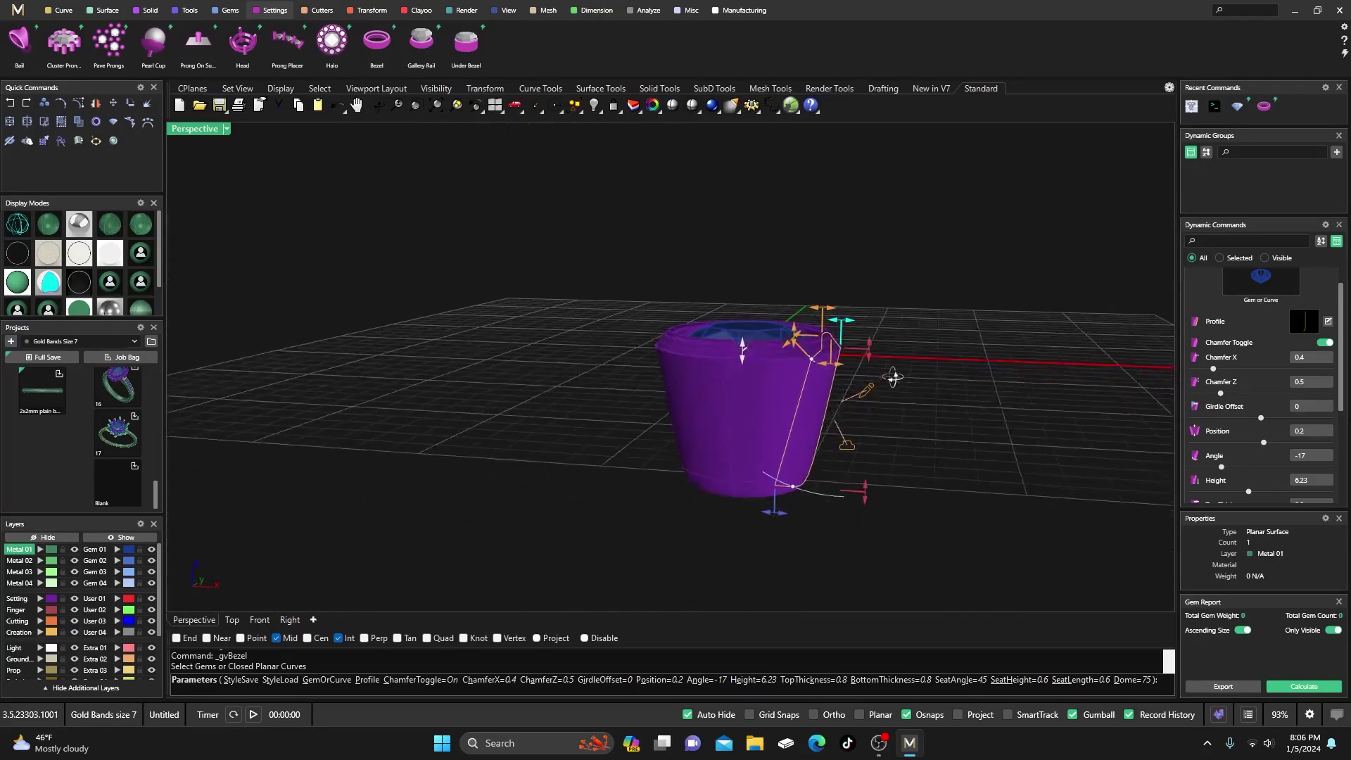
{"action": "mouse_move", "coordinate": [794, 490]}
{"action": "mouse_move", "coordinate": [800, 492]}
{"action": "left_mouse_down"}
{"action": "mouse_move", "coordinate": [837, 500]}
{"action": "mouse_move", "coordinate": [824, 501]}
{"action": "left_mouse_up"}
{"action": "right_click_drag", "start_coordinate": [761, 415], "coordinate": [935, 269]}
{"action": "scroll", "coordinate": [693, 344], "scroll_direction": "up", "scroll_amount": 3}
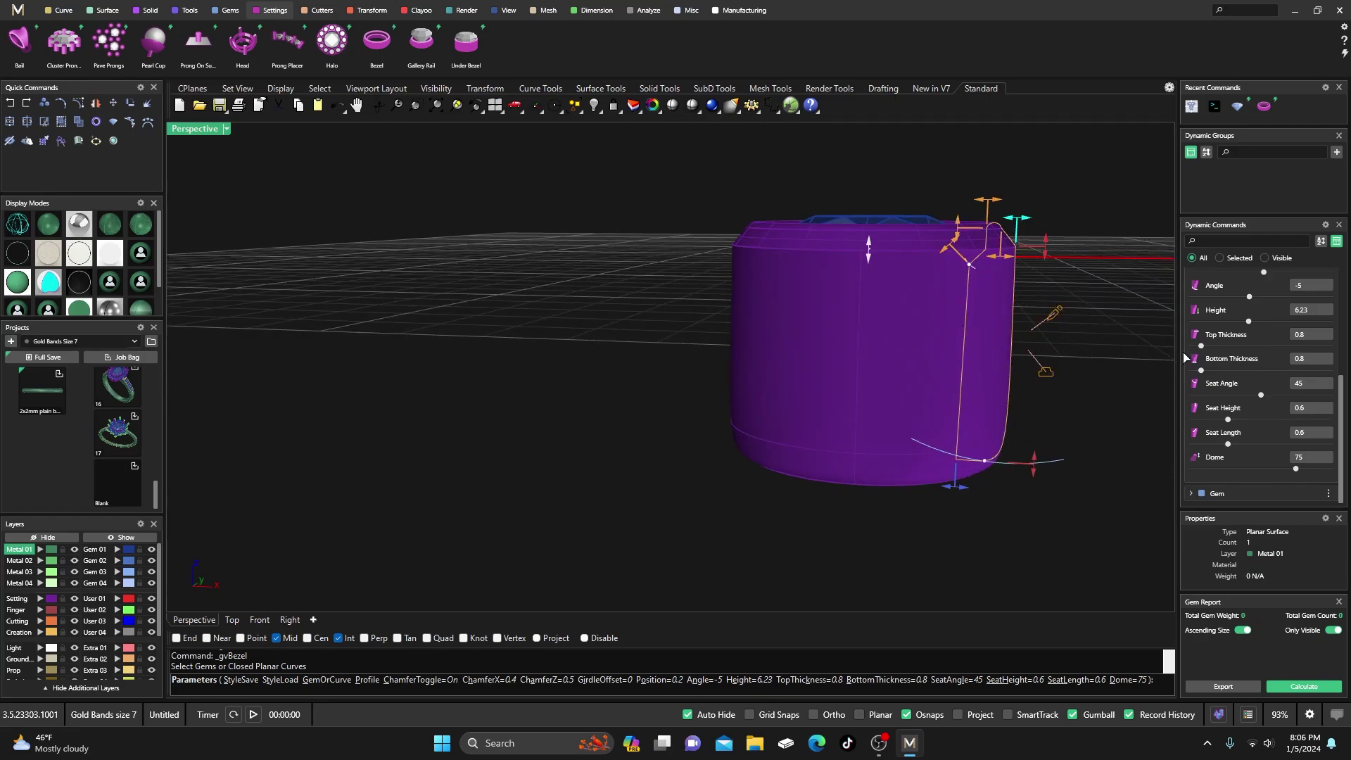
Step: Replace the bezel's profile with an outward-bowed curve from the Bezel profile library
{"action": "scroll", "coordinate": [1248, 386], "scroll_direction": "up", "scroll_amount": 5}
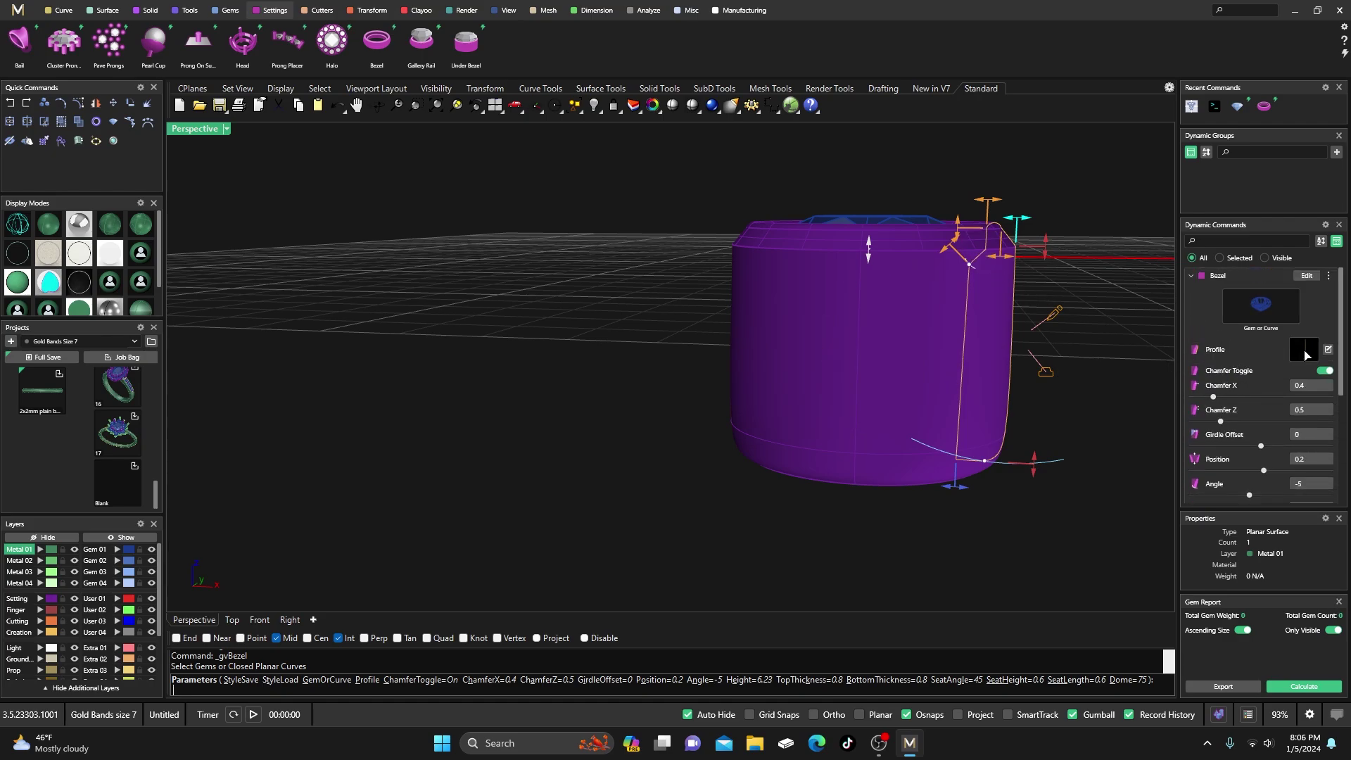
{"action": "left_click", "coordinate": [1304, 350]}
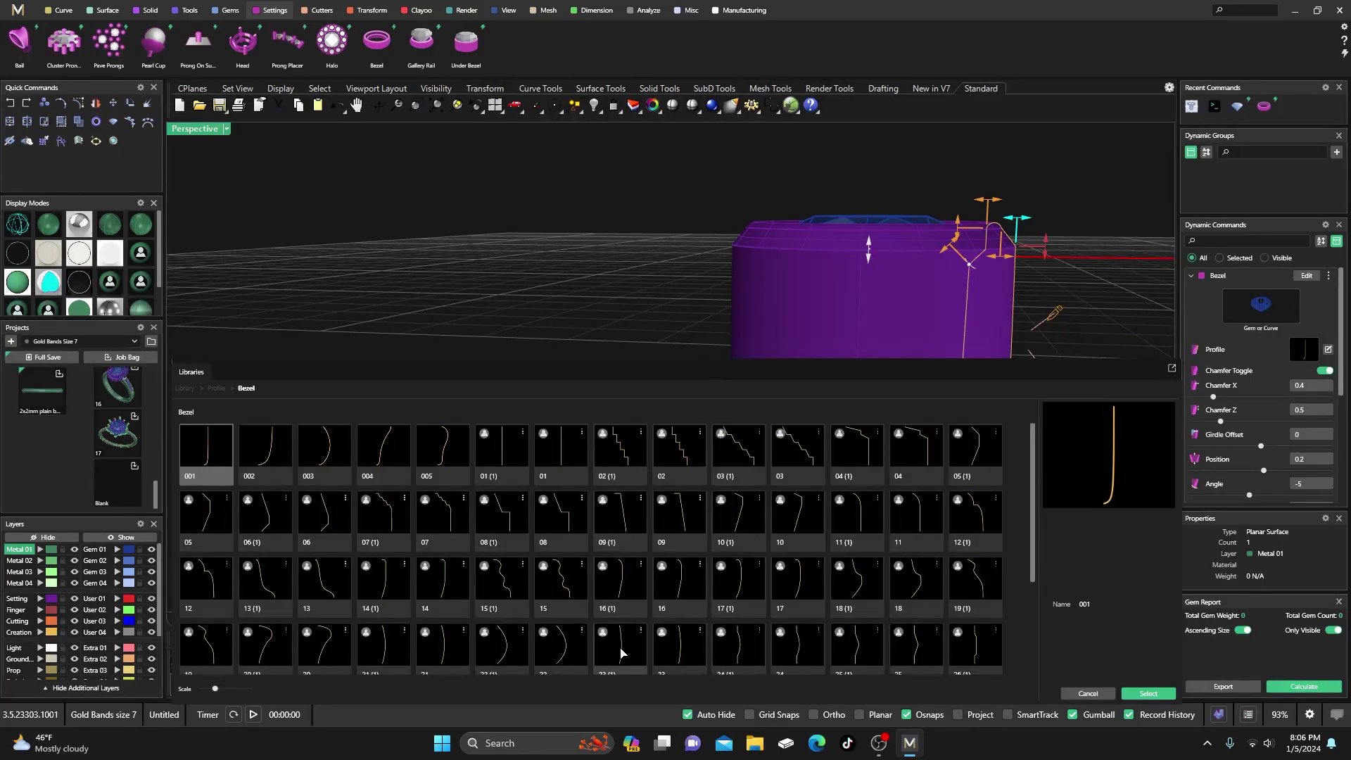
{"action": "left_click", "coordinate": [677, 646]}
{"action": "double_click", "coordinate": [680, 643]}
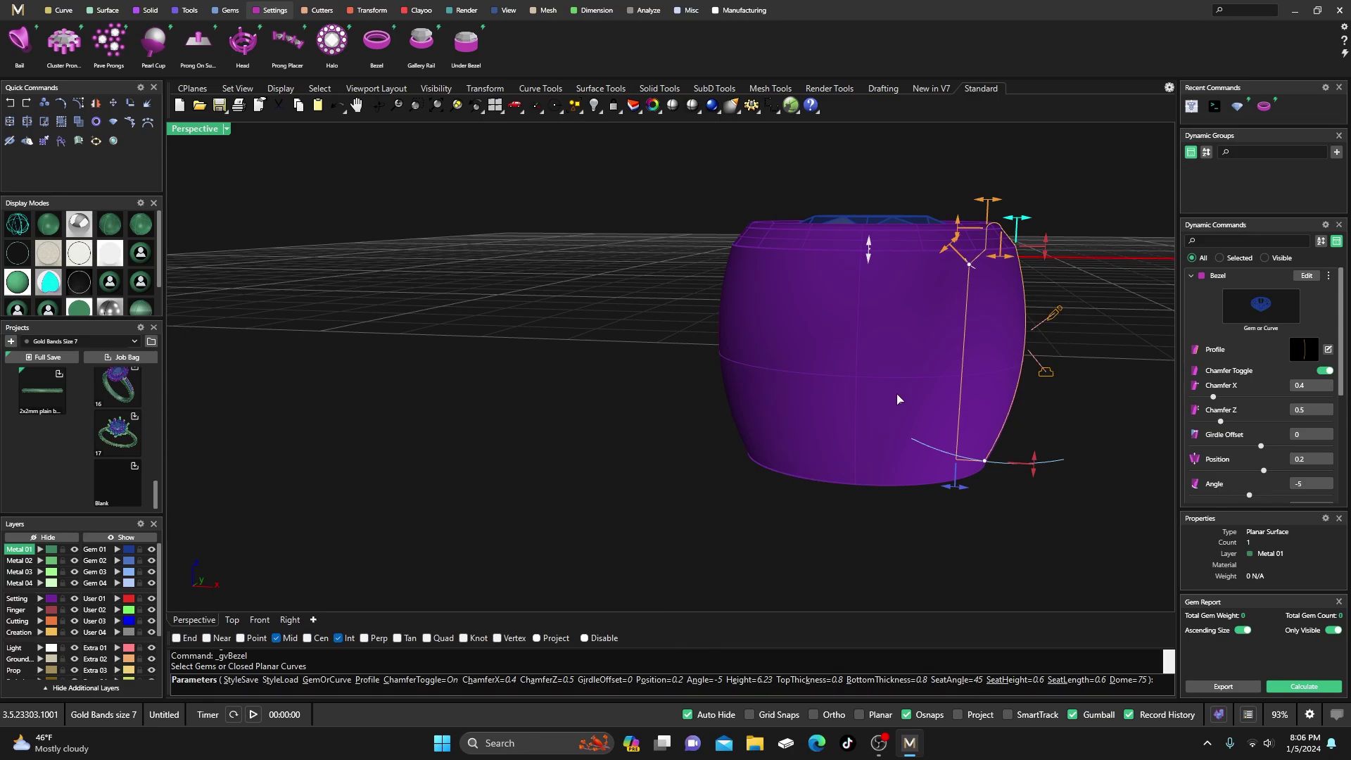
Step: Edit the bezel profile, moving its middle control point to X 0 so the curve becomes a straight vertical line
{"action": "left_click", "coordinate": [1329, 350]}
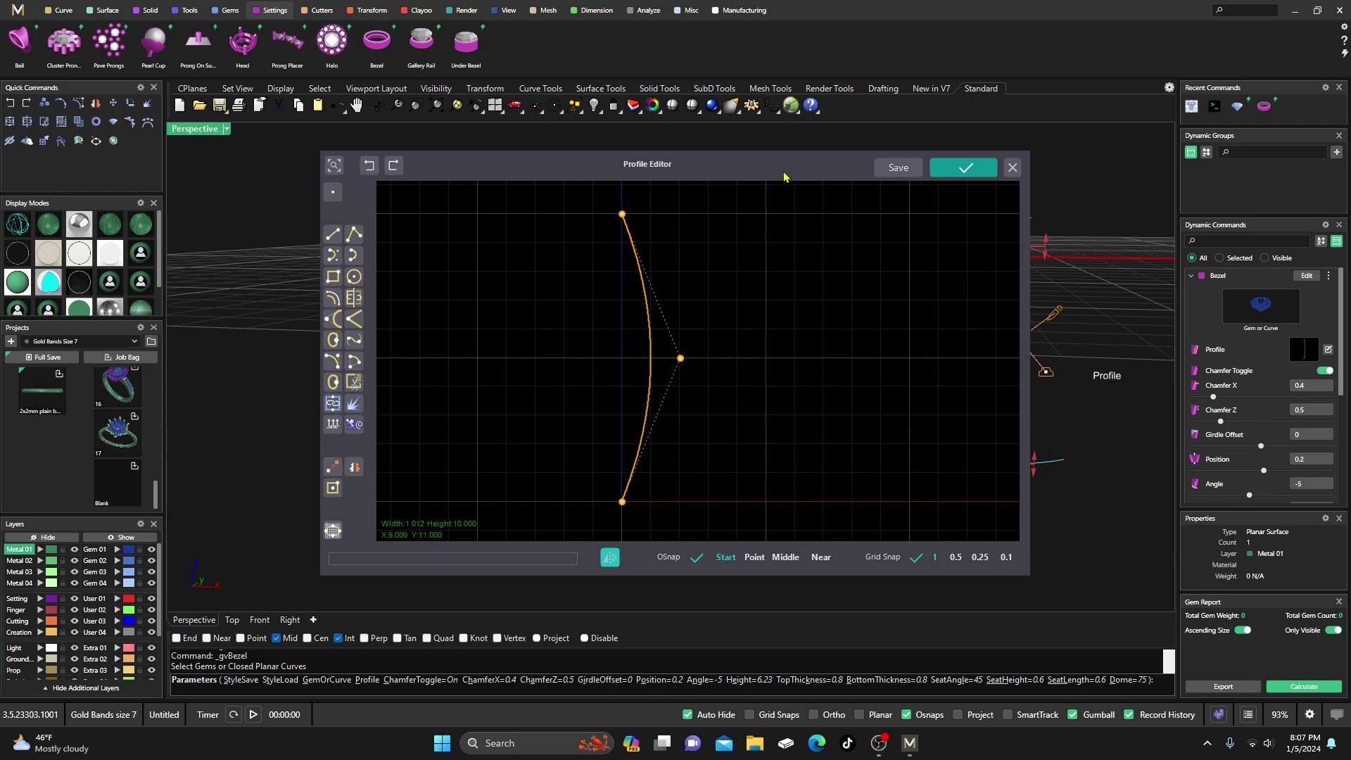
{"action": "left_click_drag", "start_coordinate": [783, 179], "coordinate": [524, 174]}
{"action": "scroll", "coordinate": [1048, 296], "scroll_direction": "down", "scroll_amount": 2}
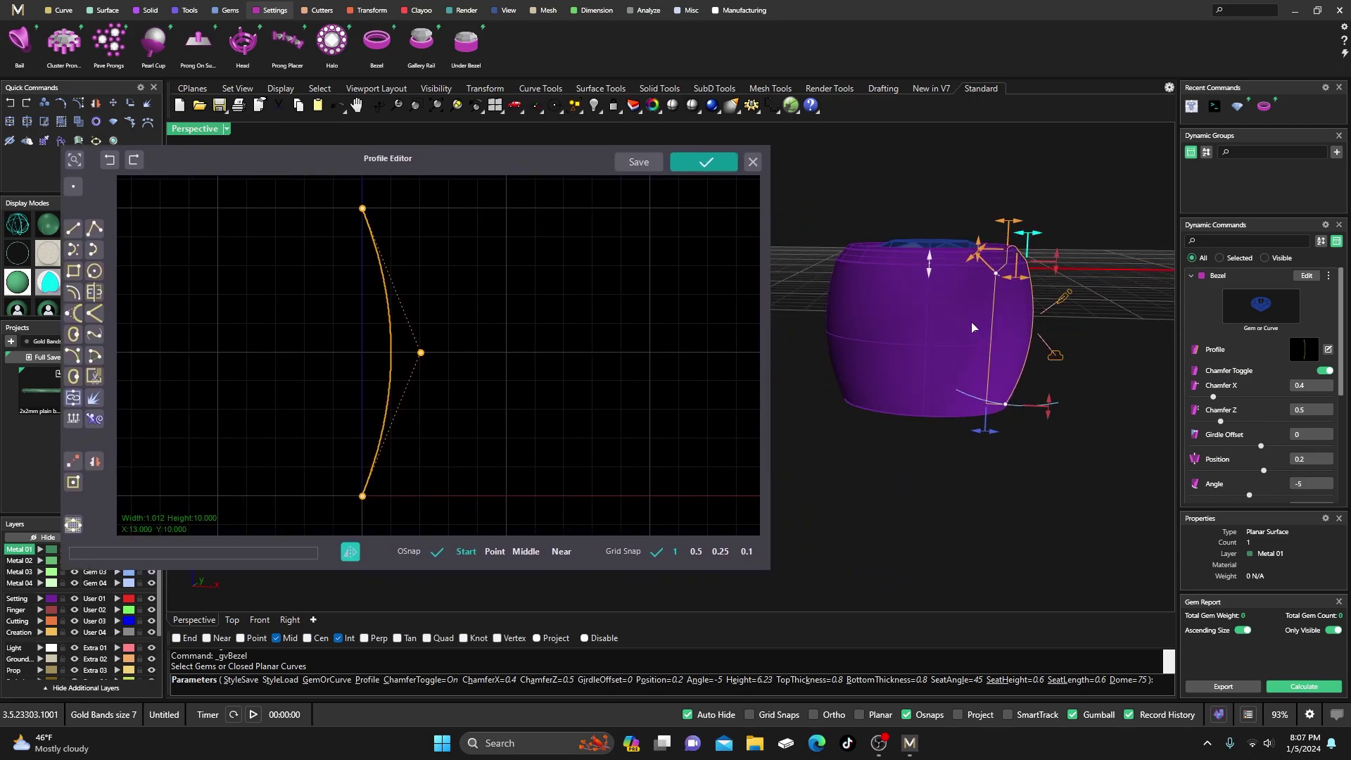
{"action": "scroll", "coordinate": [971, 322], "scroll_direction": "up", "scroll_amount": 3}
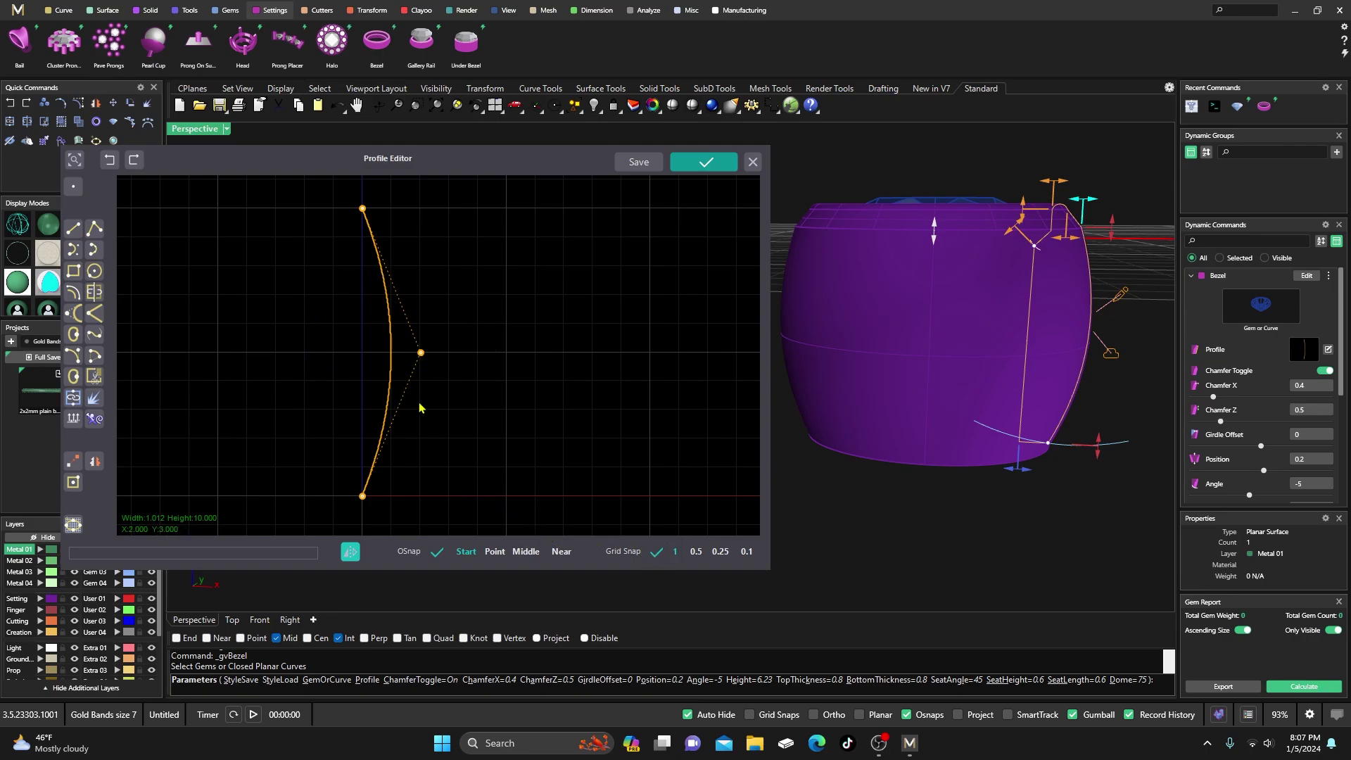
{"action": "left_click_drag", "start_coordinate": [421, 356], "coordinate": [391, 354]}
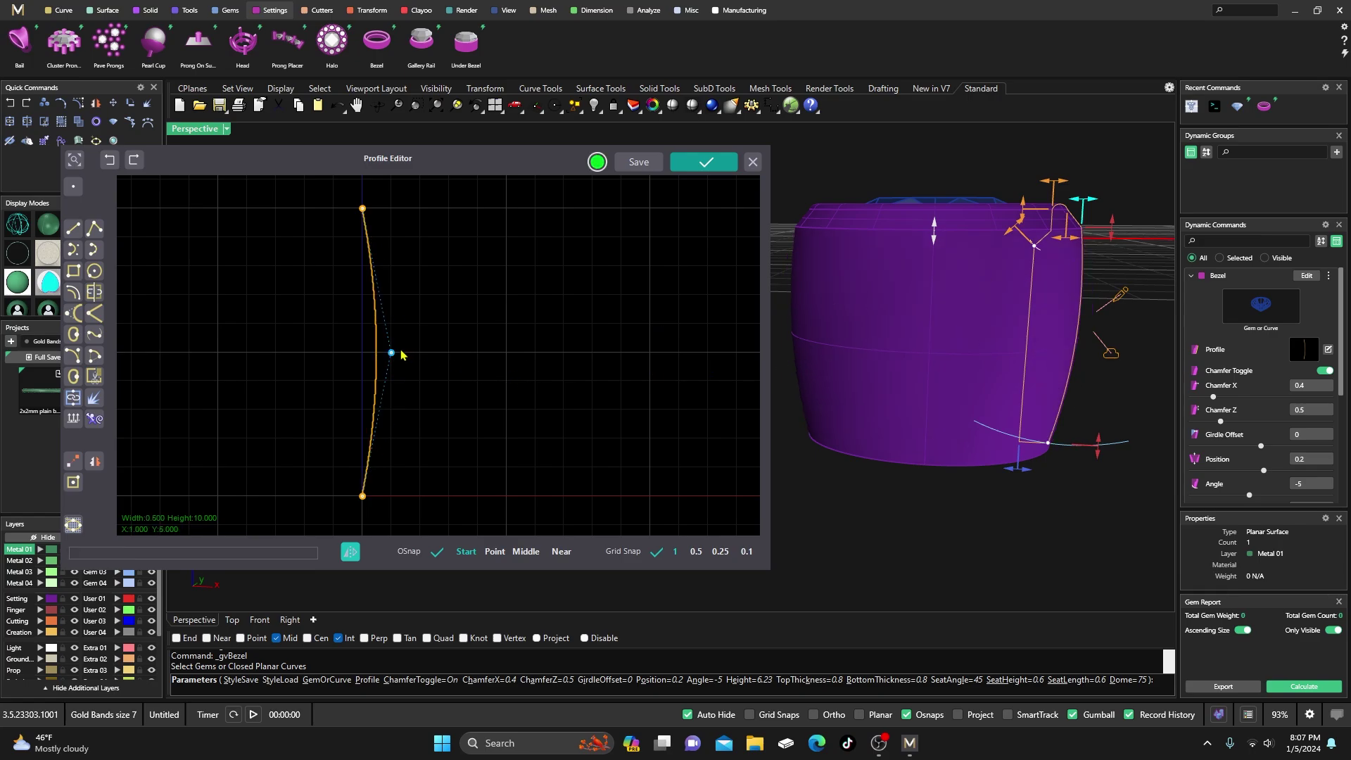
{"action": "left_click_drag", "start_coordinate": [392, 354], "coordinate": [366, 357]}
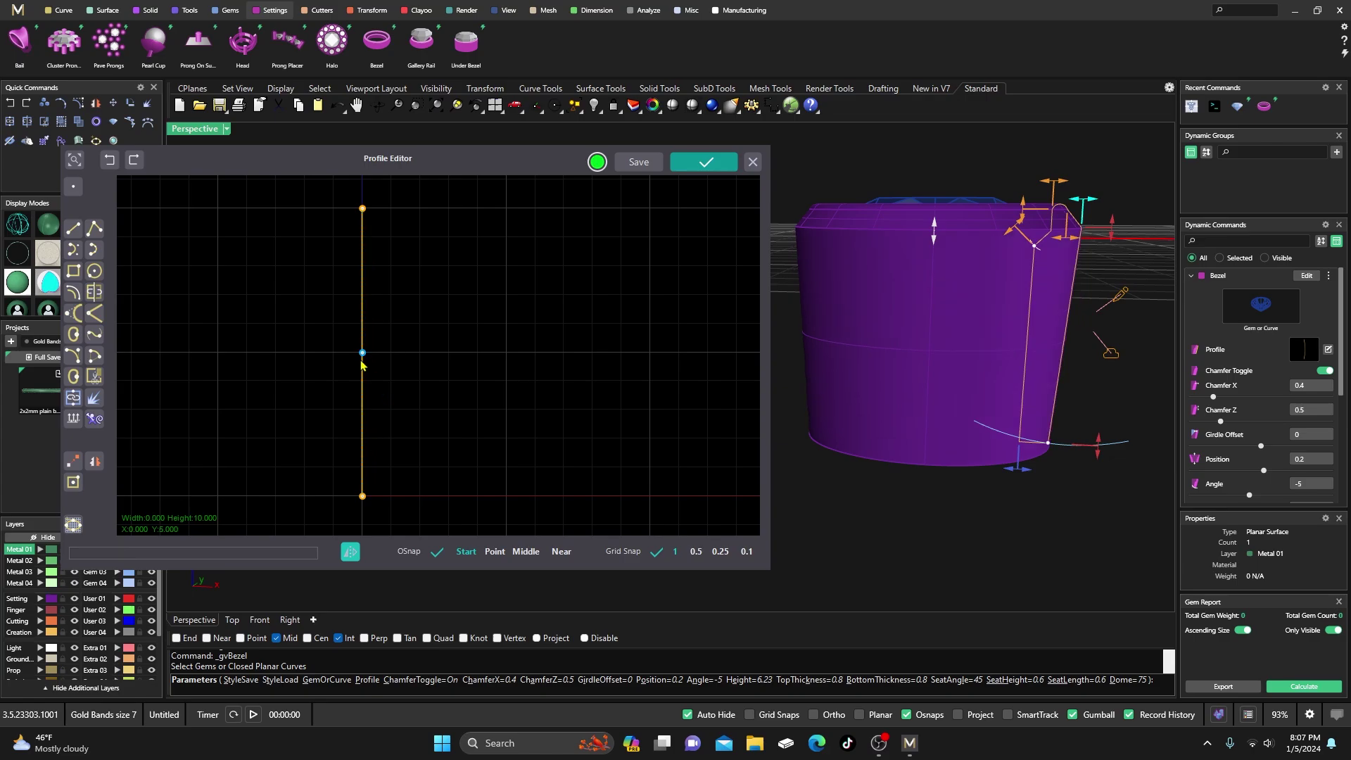
Step: Draw a circle 4 units wide across the upper half of the vertical profile line
{"action": "left_click", "coordinate": [94, 271]}
{"action": "left_click", "coordinate": [333, 296]}
{"action": "left_click", "coordinate": [391, 295]}
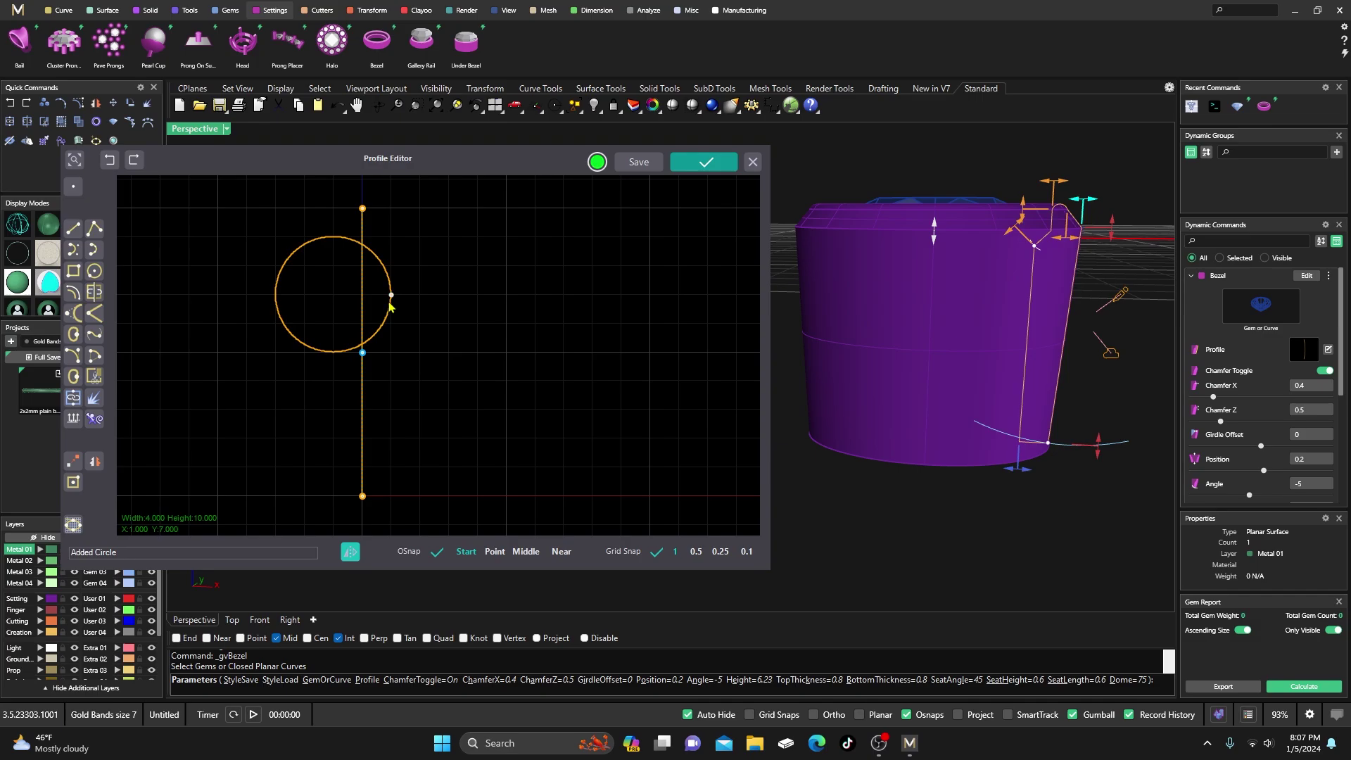
Step: Move the circle 1 unit down, set the grid snap to 0.25, and shift the circle 0.5 unit right
{"action": "left_click_drag", "start_coordinate": [347, 247], "coordinate": [347, 260]}
{"action": "left_click", "coordinate": [346, 263]}
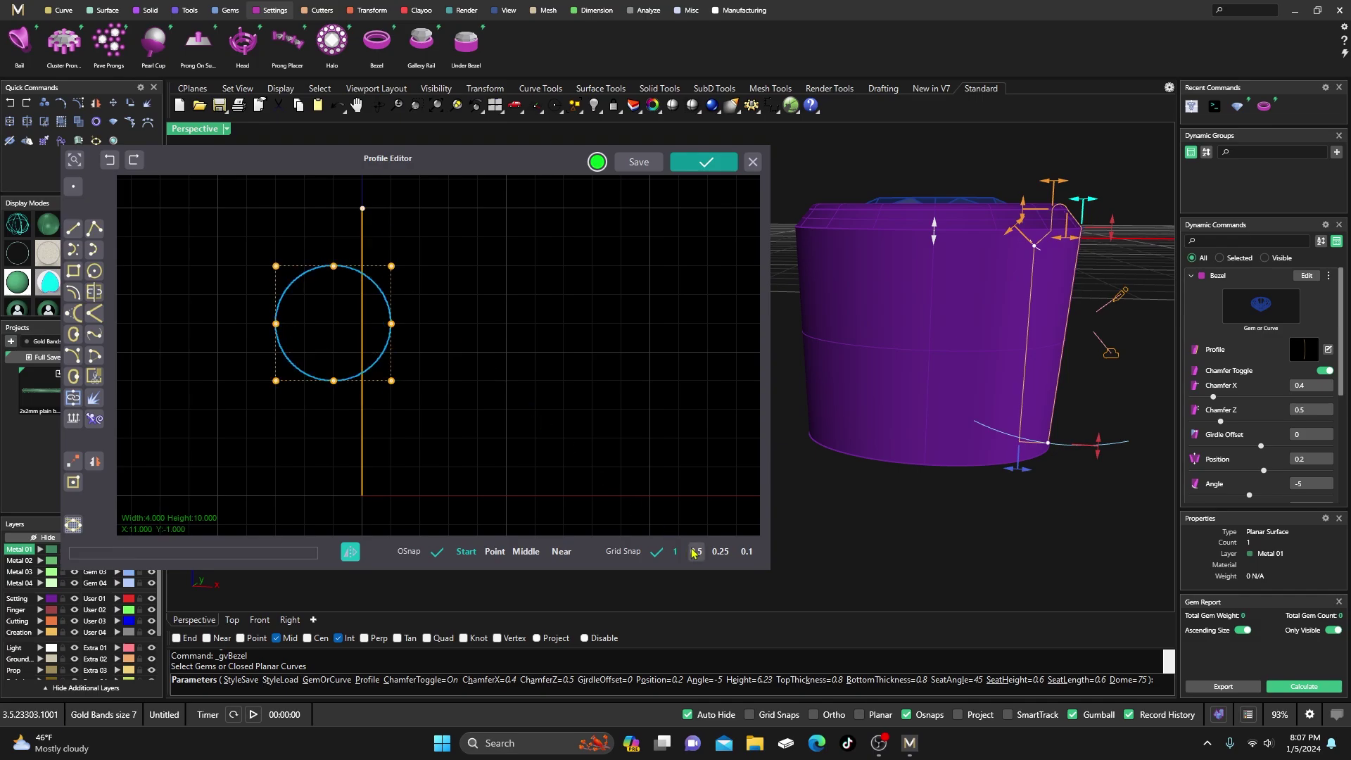
{"action": "left_click", "coordinate": [715, 553]}
{"action": "left_click_drag", "start_coordinate": [349, 274], "coordinate": [359, 276]}
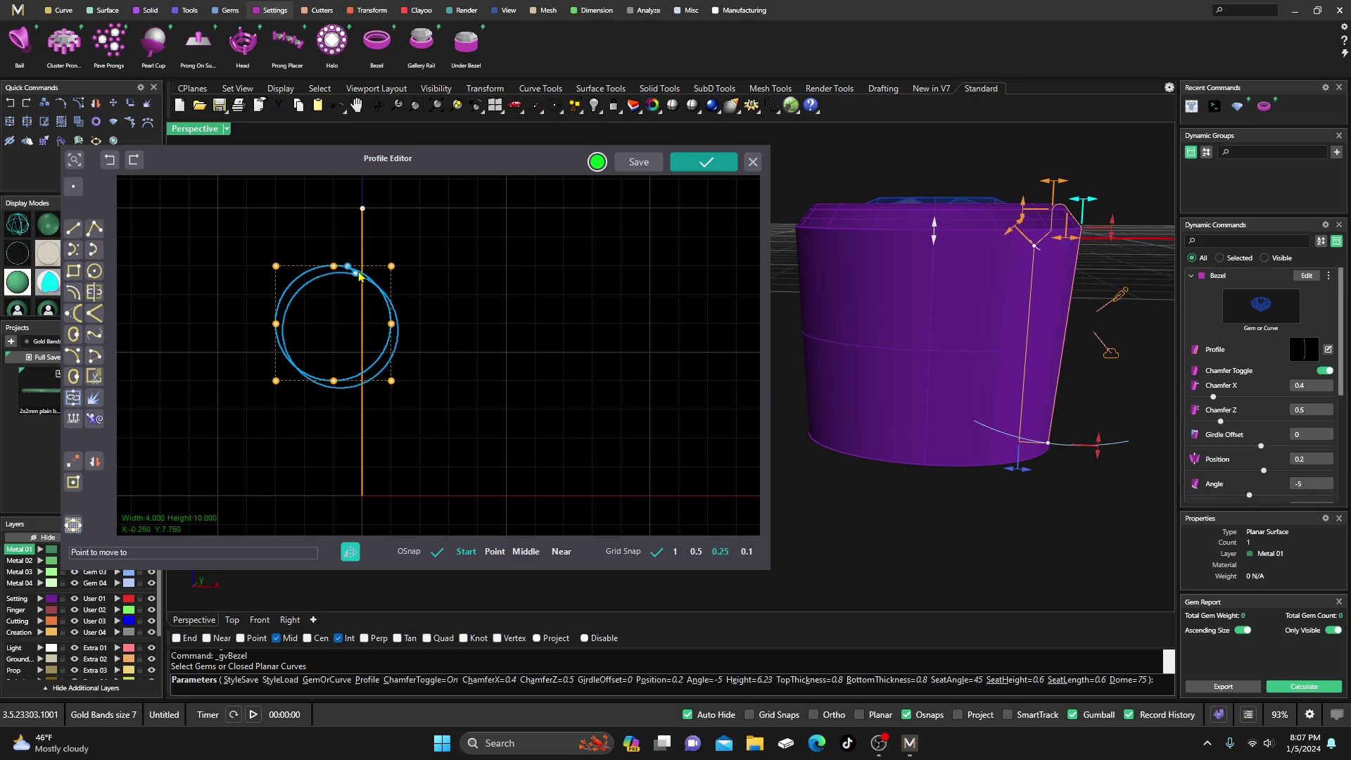
{"action": "left_click", "coordinate": [363, 268]}
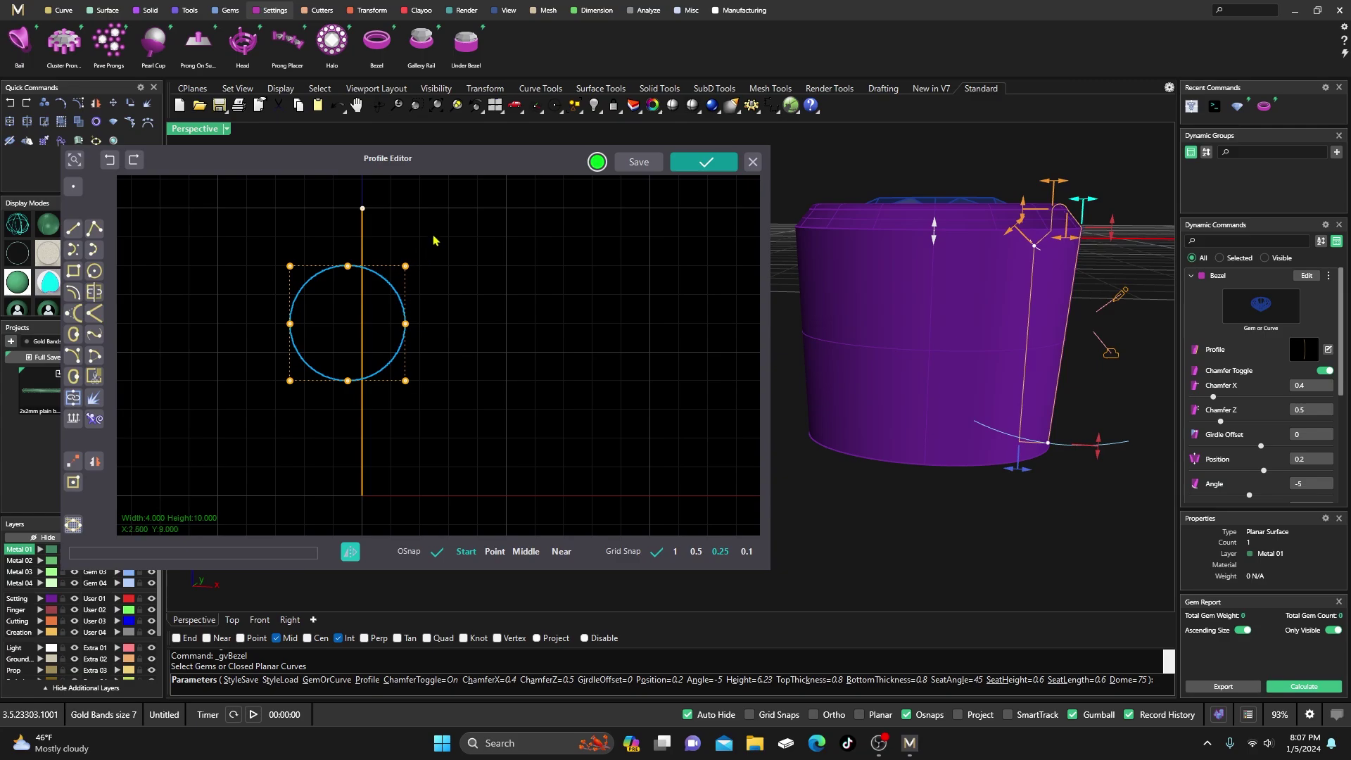
Step: Split the vertical profile line, using the circle as the cutting object
{"action": "left_click", "coordinate": [433, 240]}
{"action": "left_click", "coordinate": [363, 321]}
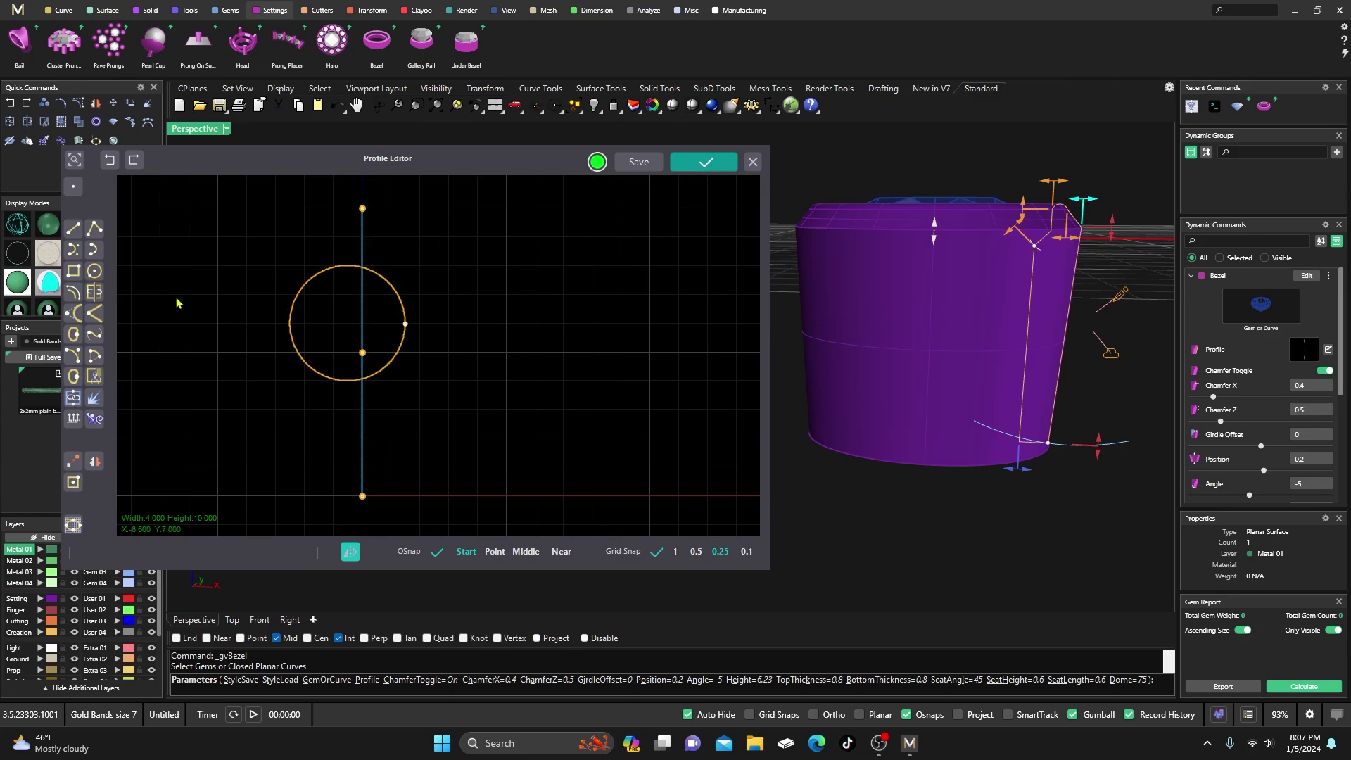
{"action": "left_click", "coordinate": [94, 292]}
{"action": "left_click", "coordinate": [291, 321]}
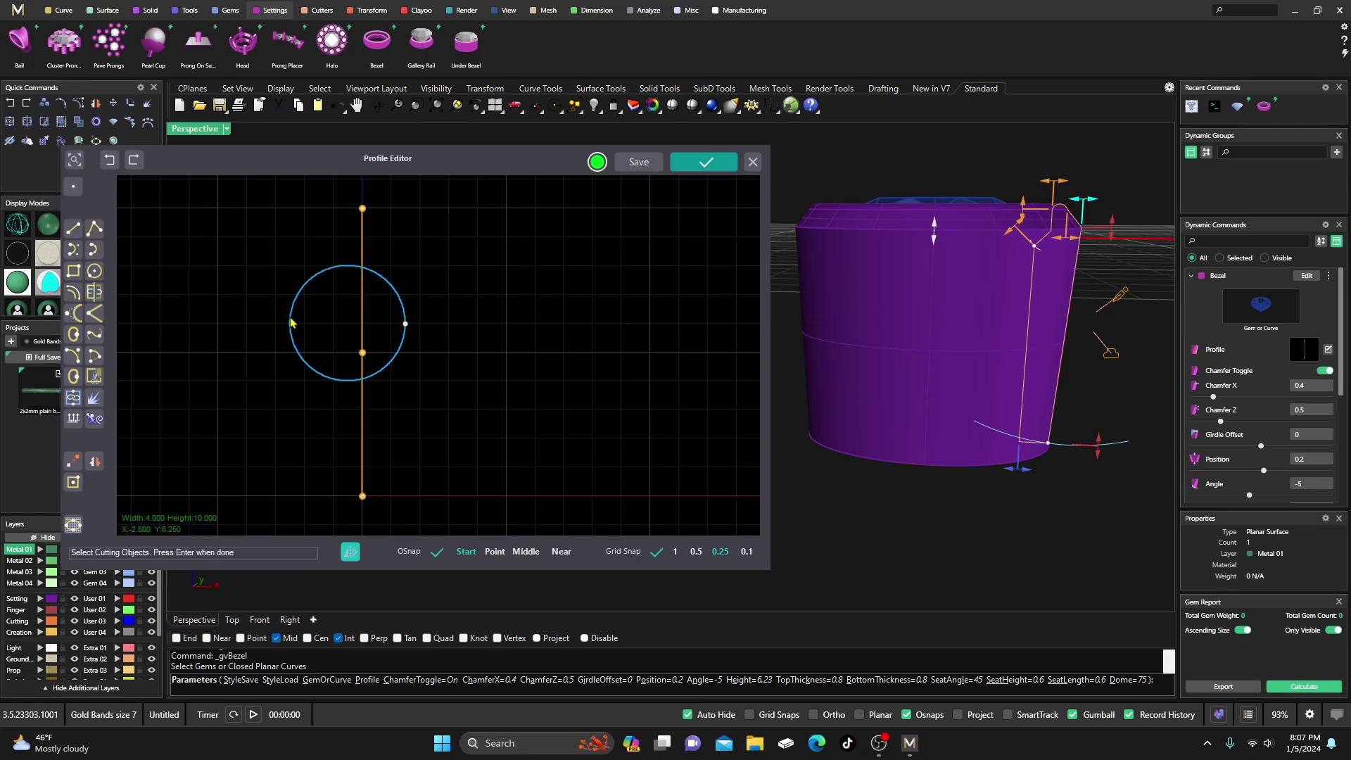
{"action": "key", "text": "Return"}
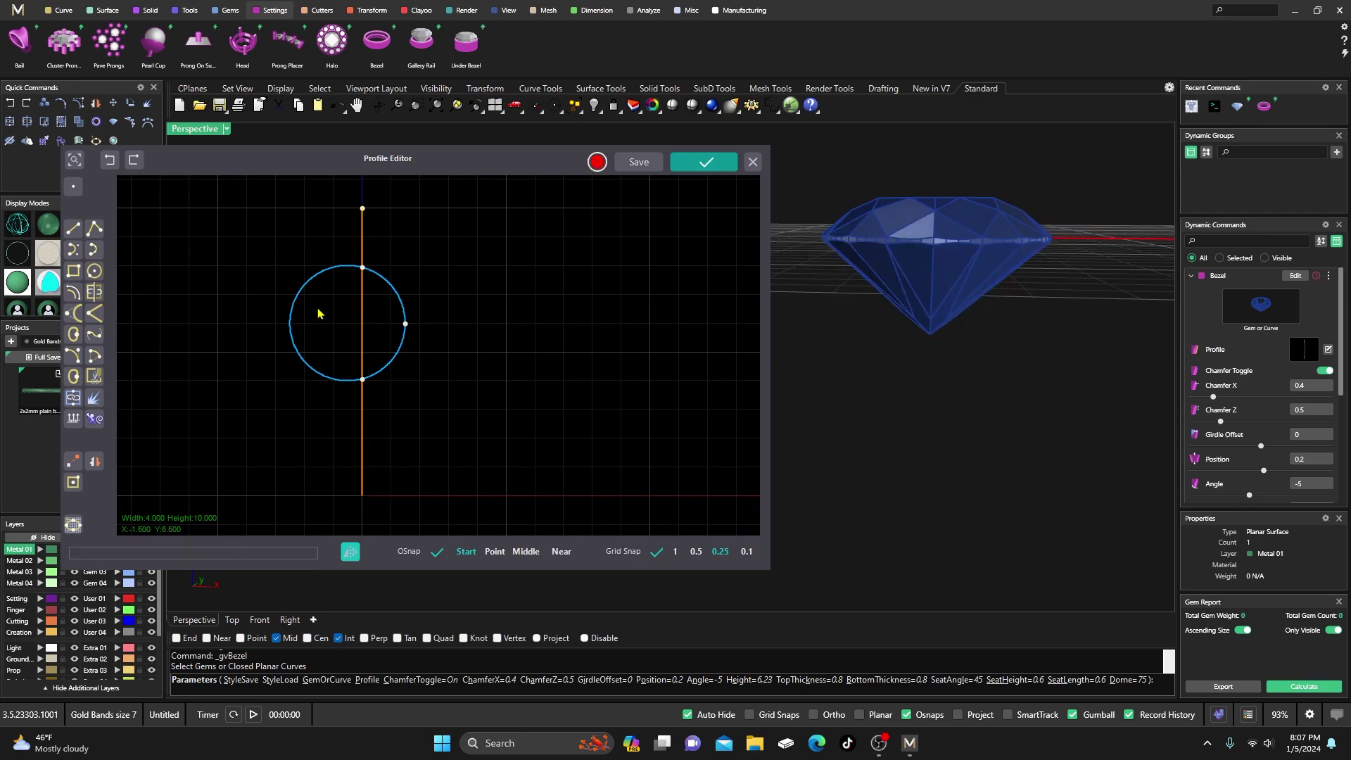
Step: Split the circle using the vertical profile line as the cutting object, and delete the arc on its left side
{"action": "left_click", "coordinate": [389, 284]}
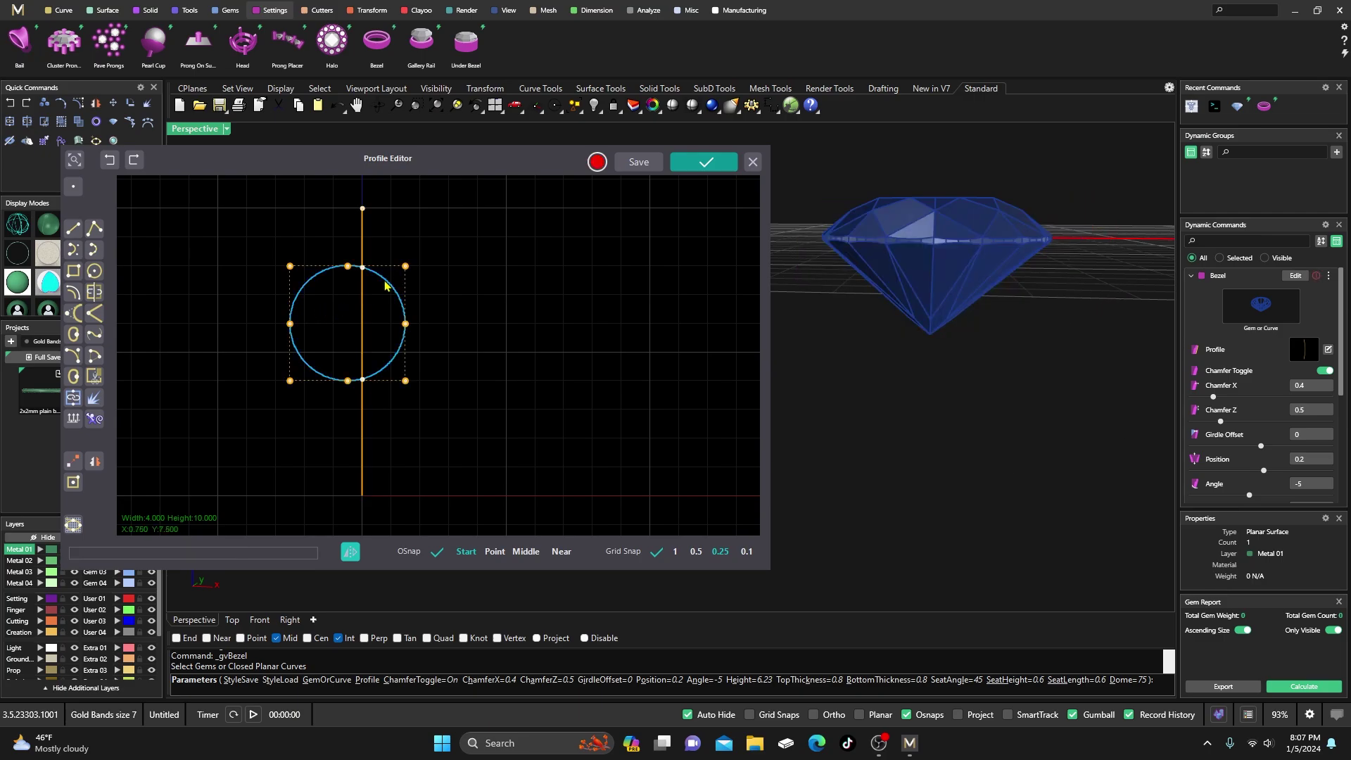
{"action": "left_click", "coordinate": [95, 291]}
{"action": "left_click", "coordinate": [363, 314]}
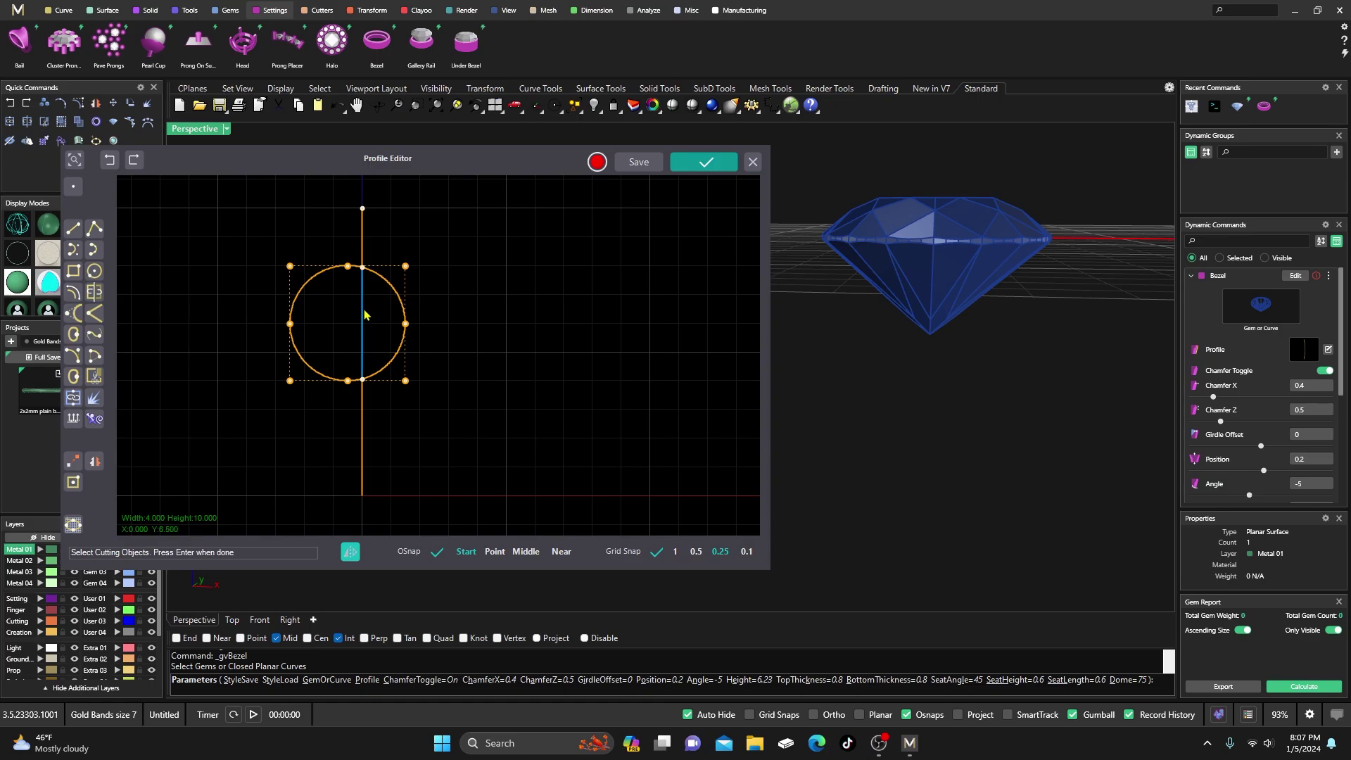
{"action": "key", "text": "Return"}
{"action": "left_click", "coordinate": [292, 311]}
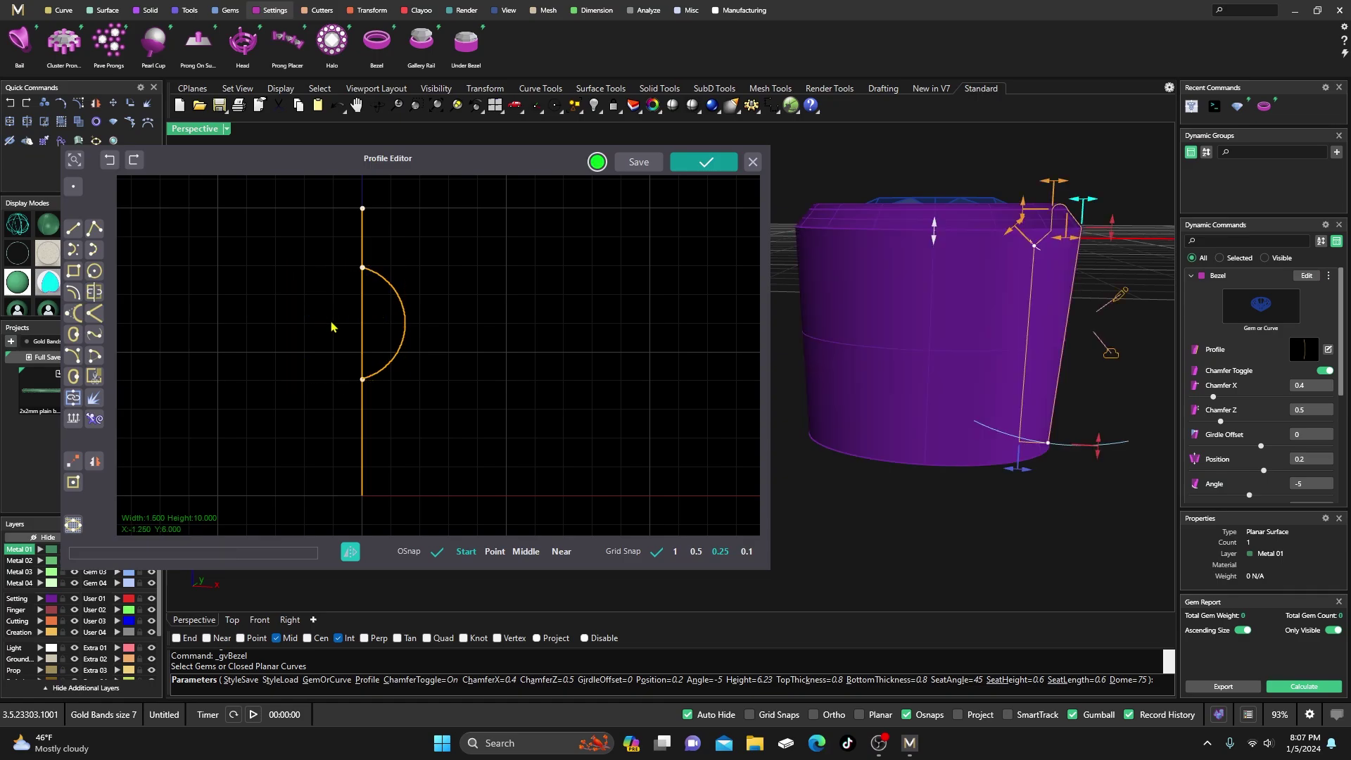
Step: Delete the straight segment spanning the remaining arc and join the three remaining curves into one profile
{"action": "left_click", "coordinate": [362, 328]}
{"action": "left_click_drag", "start_coordinate": [306, 511], "coordinate": [460, 190]}
{"action": "left_click", "coordinate": [74, 397]}
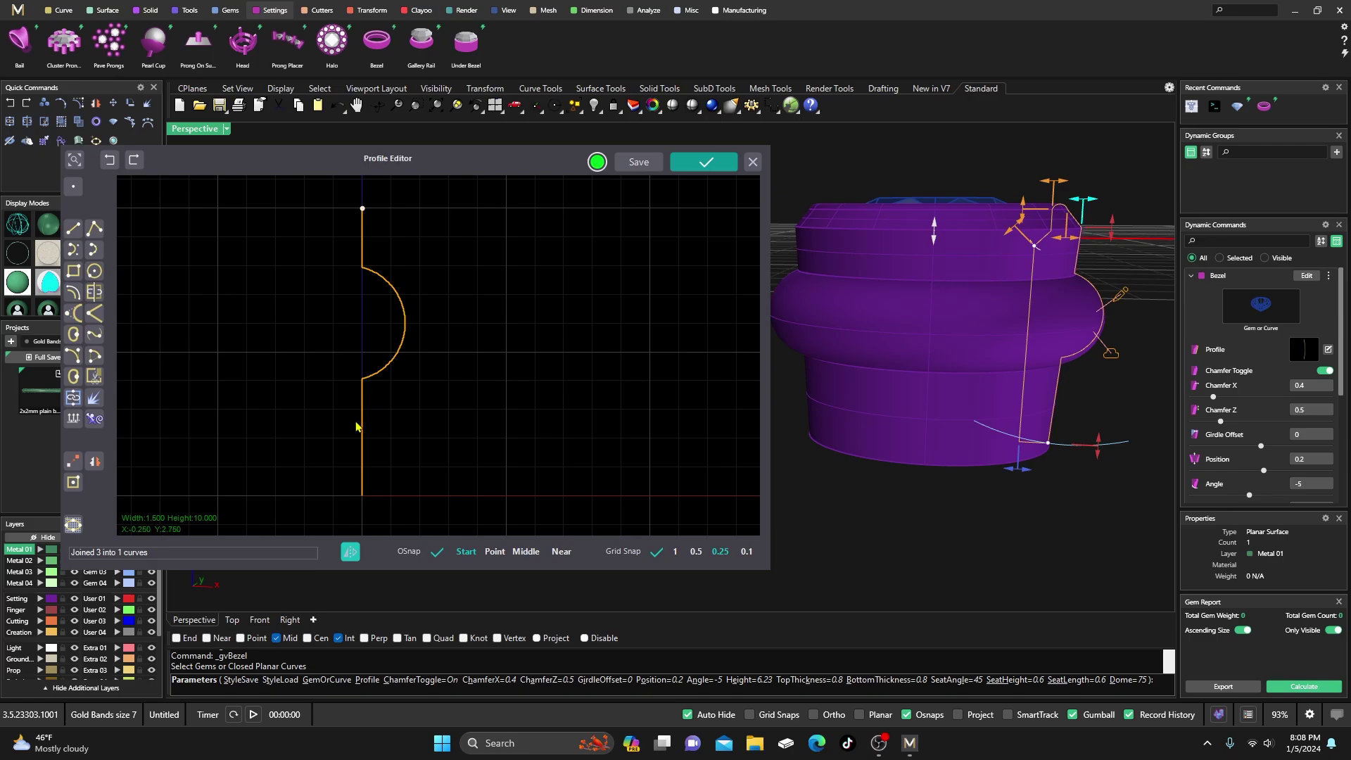
Step: Add a corner point at Y 9 on the straight segment above the arc and move it out to X 0.25
{"action": "left_click", "coordinate": [93, 317]}
{"action": "left_click", "coordinate": [361, 433]}
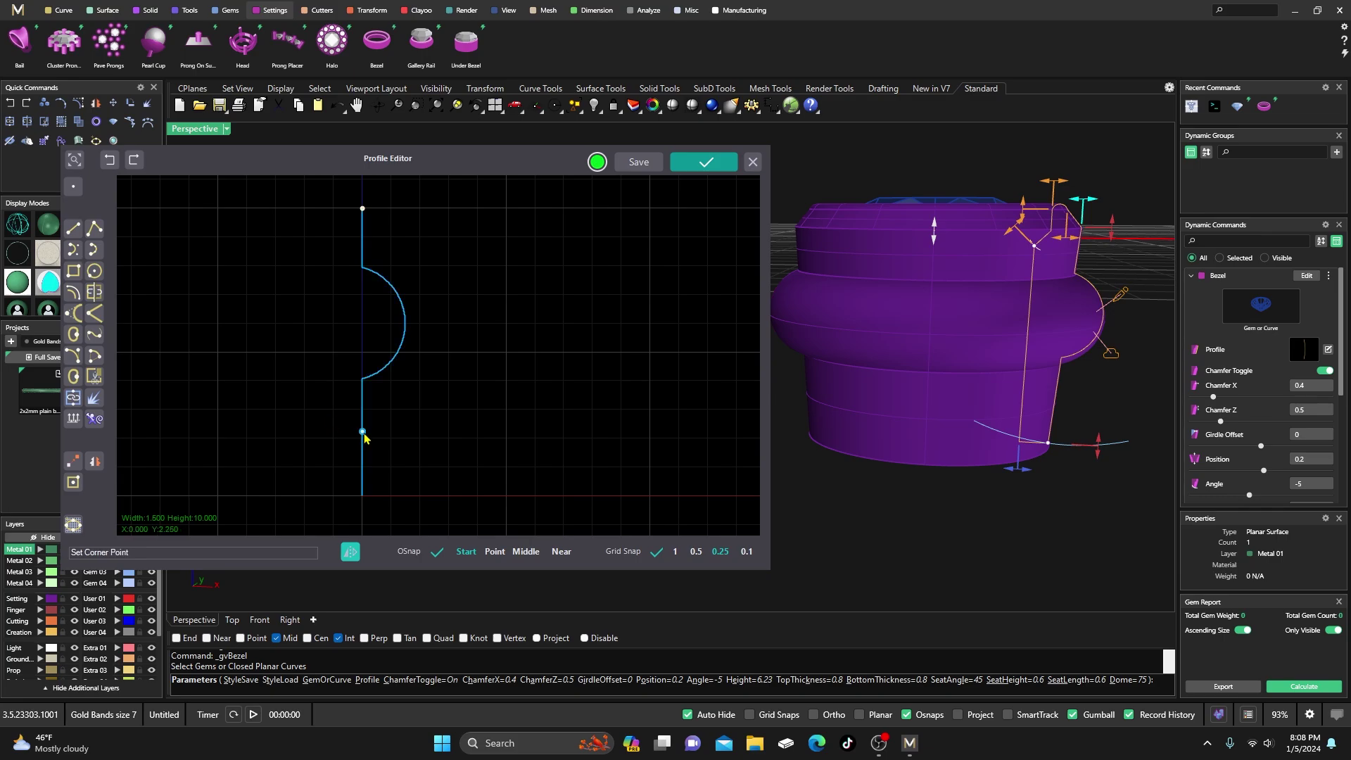
{"action": "left_click", "coordinate": [362, 238]}
{"action": "left_click", "coordinate": [362, 240]}
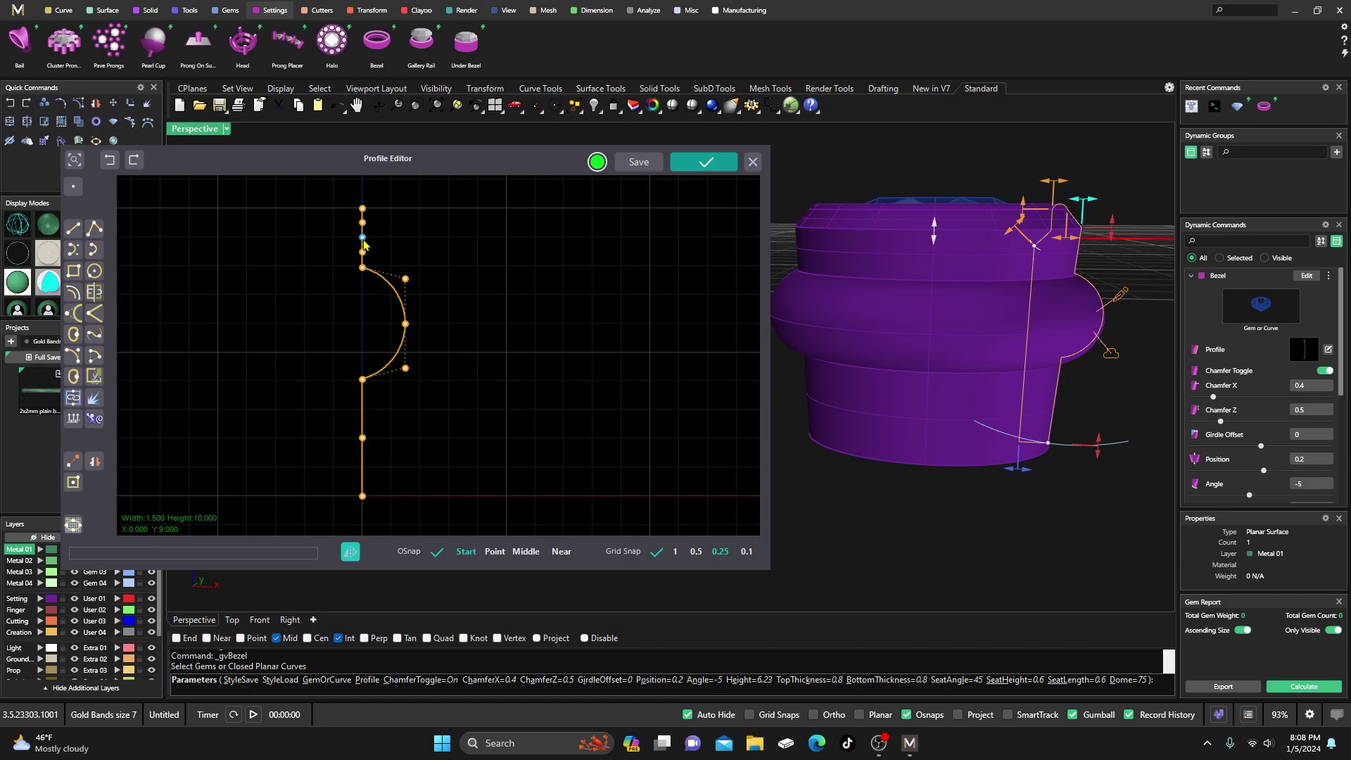
{"action": "left_click_drag", "start_coordinate": [364, 243], "coordinate": [381, 241]}
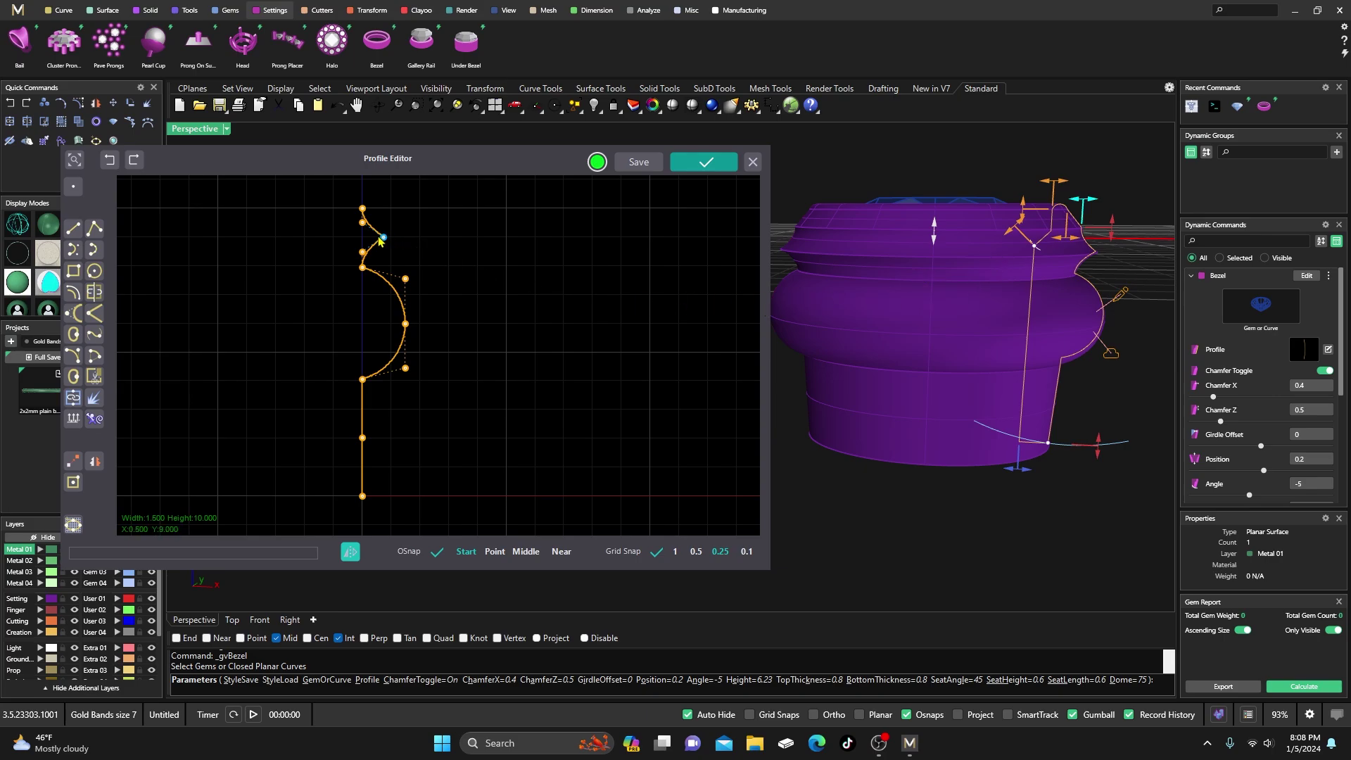
{"action": "left_click_drag", "start_coordinate": [378, 242], "coordinate": [369, 237]}
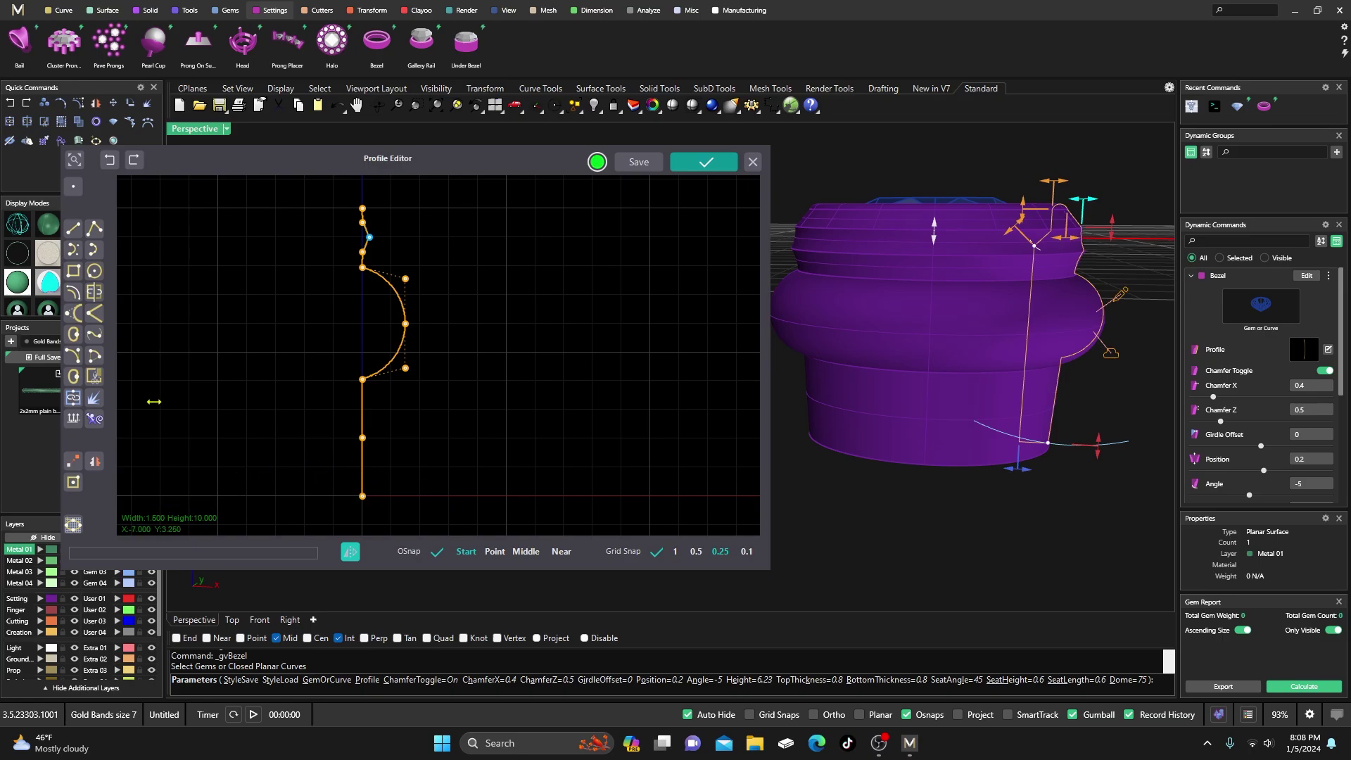
Step: Add a corner point at Y 1.75 on the segment below the arc, move it to X 0.5, and apply the profile
{"action": "left_click", "coordinate": [95, 333]}
{"action": "left_click", "coordinate": [362, 460]}
{"action": "left_click", "coordinate": [362, 449]}
{"action": "left_click", "coordinate": [362, 449]}
{"action": "left_click_drag", "start_coordinate": [363, 449], "coordinate": [377, 451]}
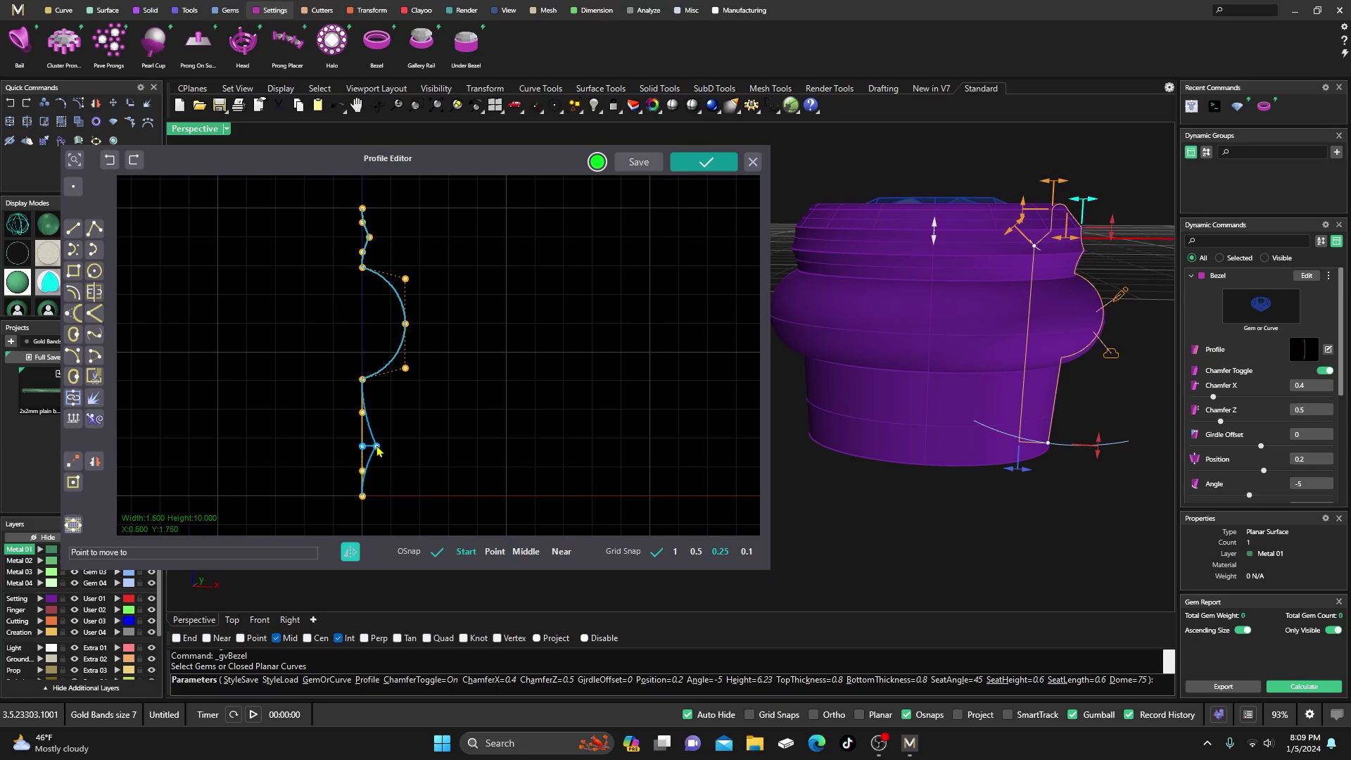
{"action": "left_click", "coordinate": [378, 451]}
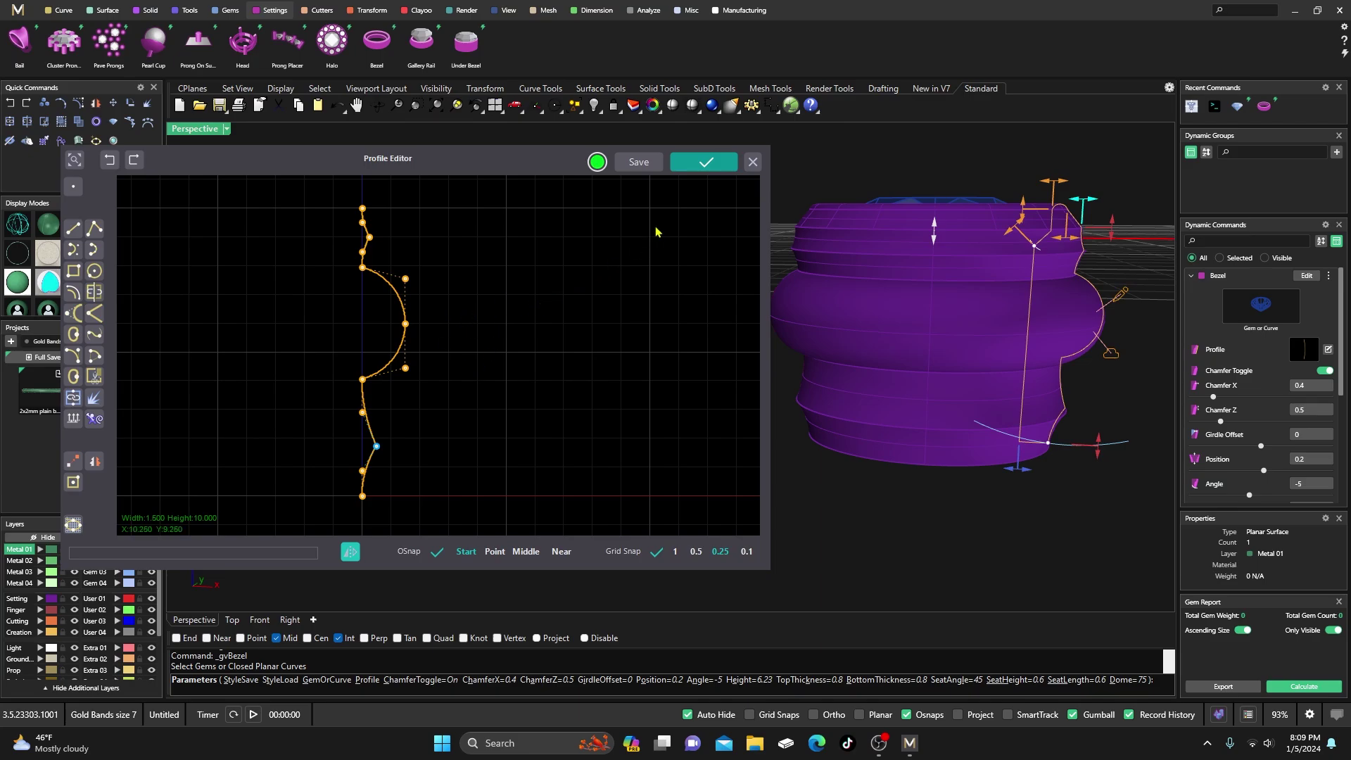
{"action": "left_click", "coordinate": [704, 162]}
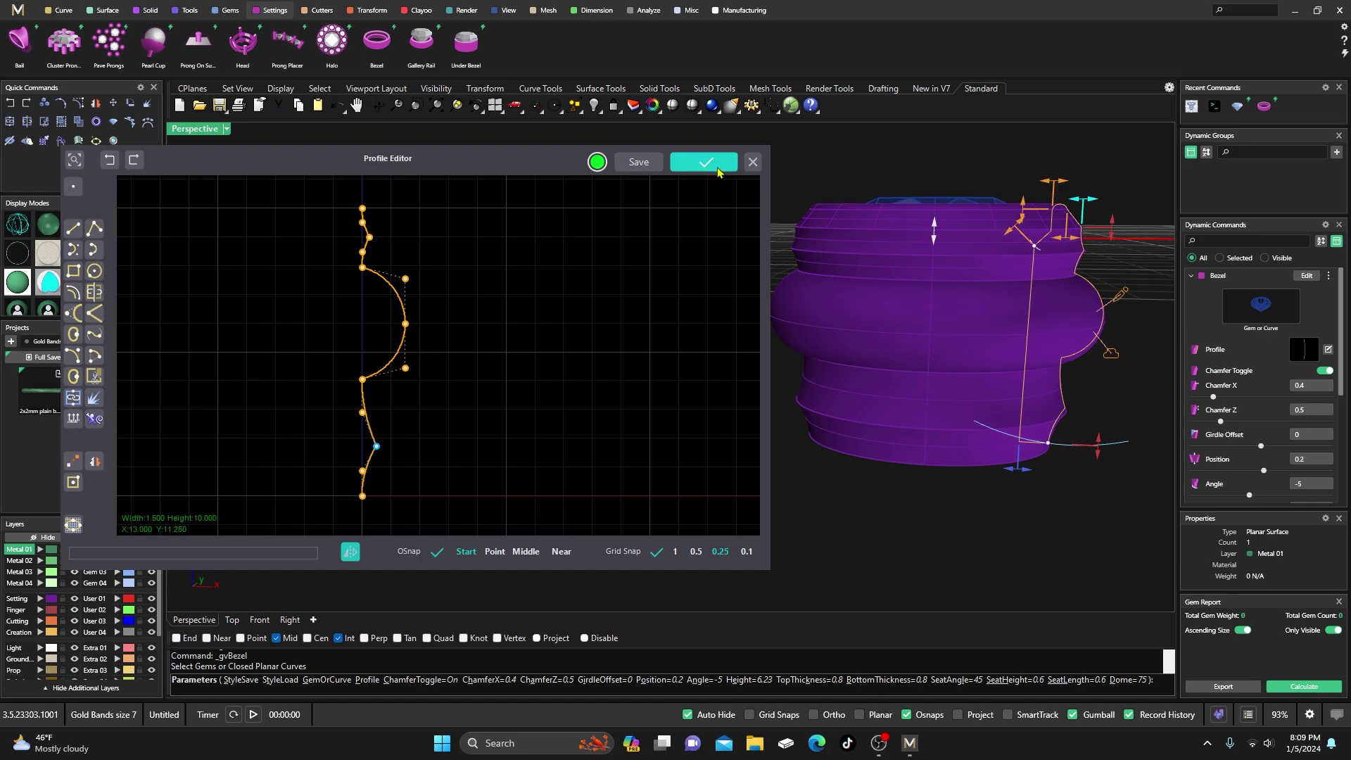
Step: Switch to four wireframe views and reduce the bezel height to 3.65 mm in the Front view
{"action": "scroll", "coordinate": [537, 289], "scroll_direction": "down", "scroll_amount": 10}
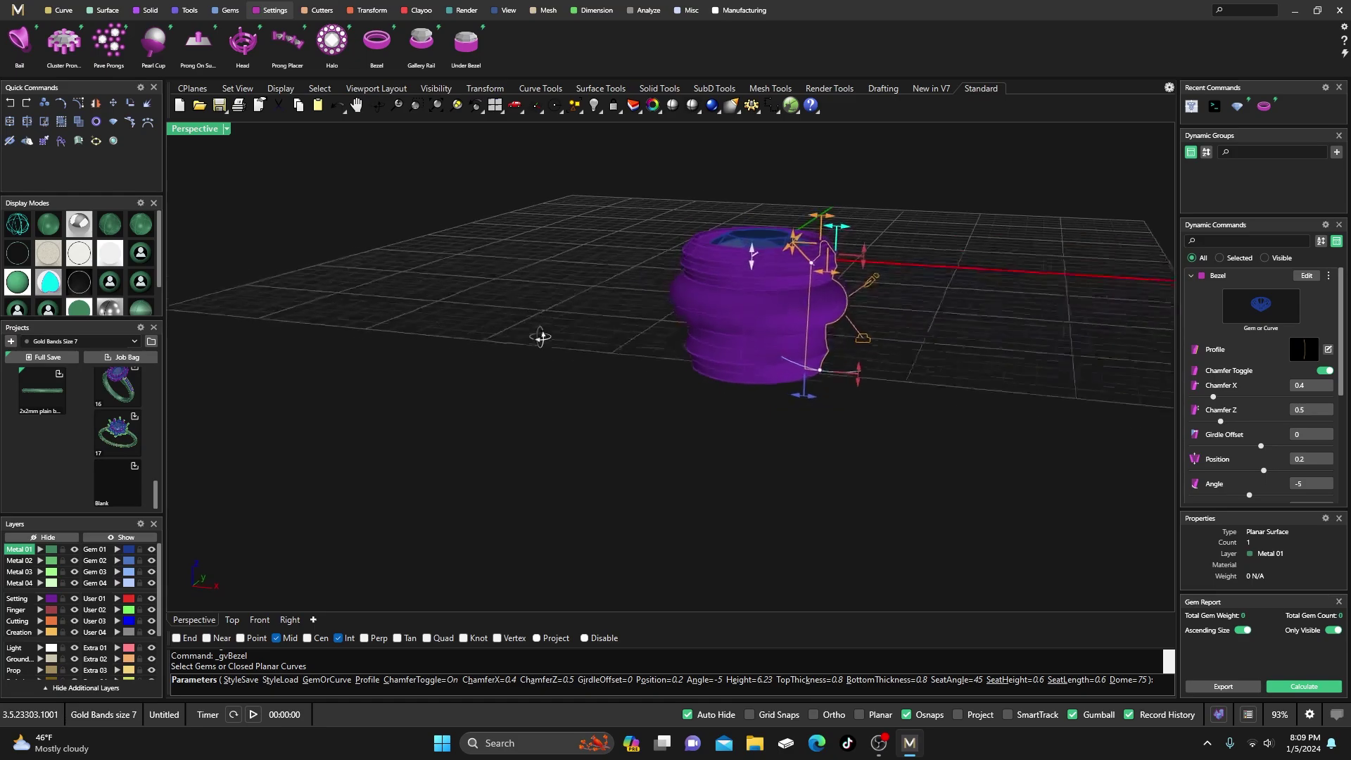
{"action": "scroll", "coordinate": [519, 363], "scroll_direction": "up", "scroll_amount": 5}
{"action": "right_click_drag", "start_coordinate": [564, 347], "coordinate": [567, 295]}
{"action": "scroll", "coordinate": [550, 357], "scroll_direction": "down", "scroll_amount": 5}
{"action": "scroll", "coordinate": [581, 232], "scroll_direction": "up", "scroll_amount": 5}
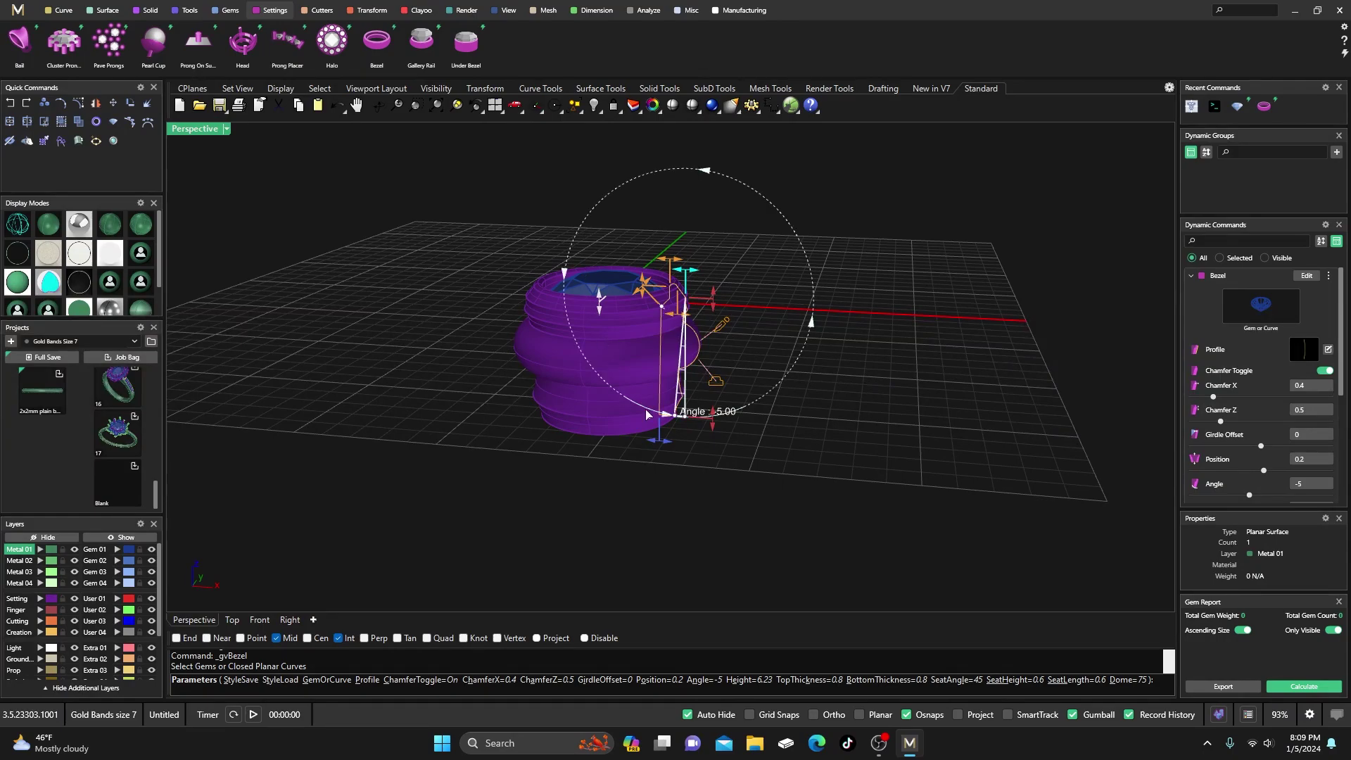
{"action": "key", "text": "ctrl+m"}
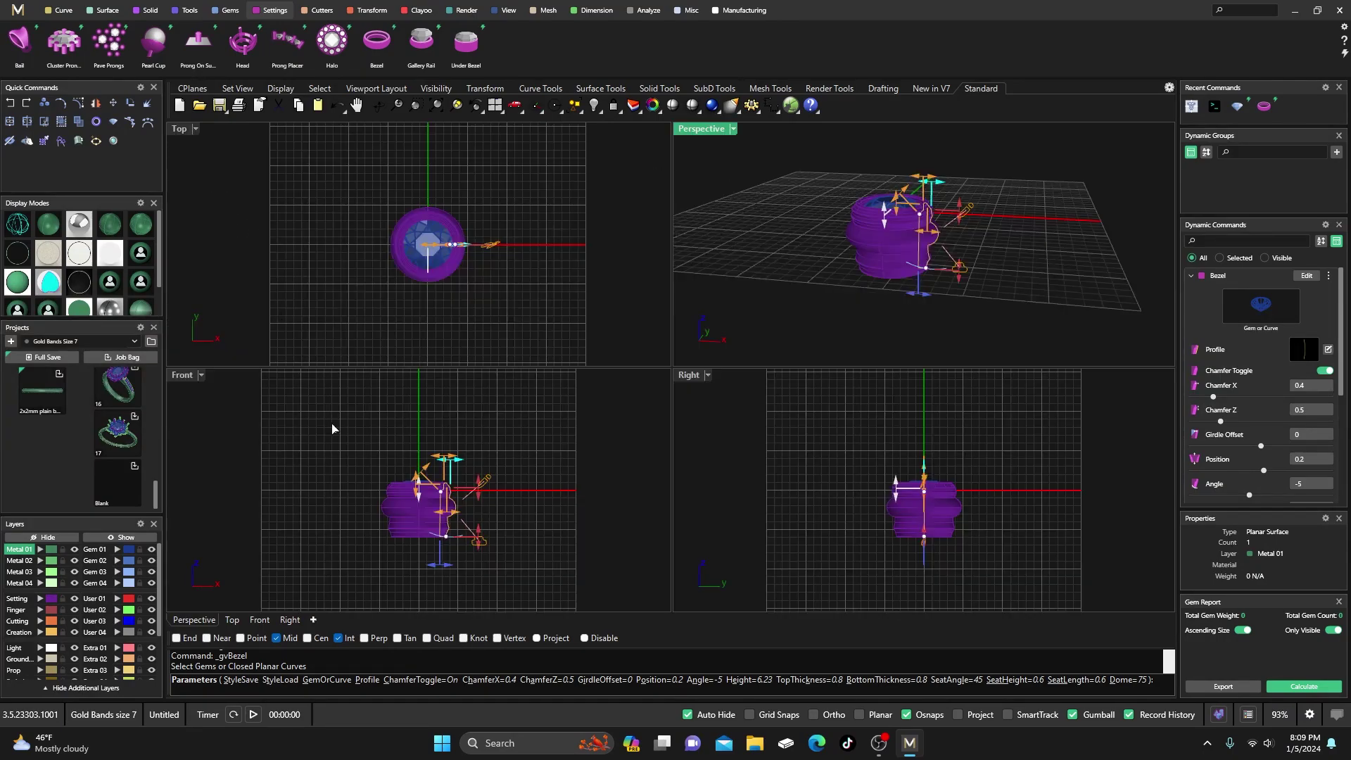
{"action": "left_click", "coordinate": [18, 226]}
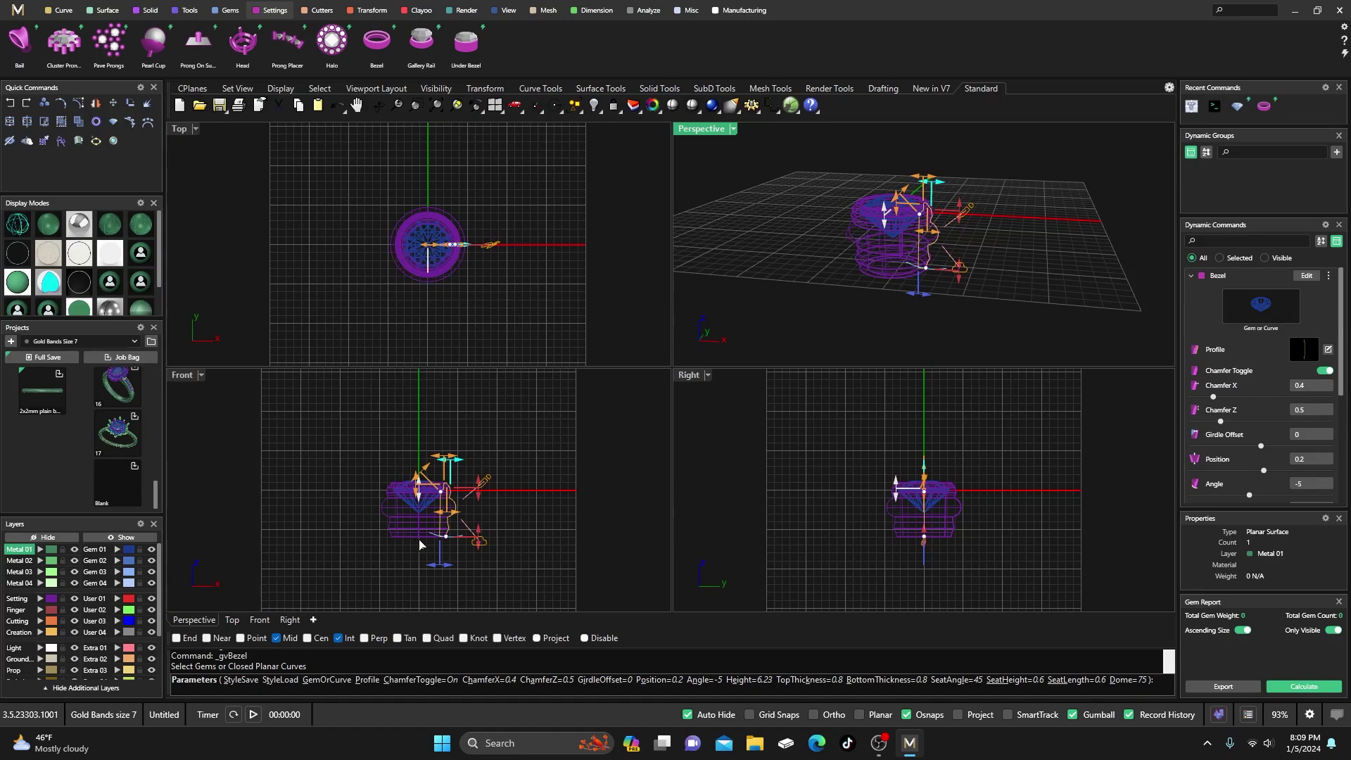
{"action": "scroll", "coordinate": [420, 544], "scroll_direction": "up", "scroll_amount": 3}
{"action": "left_click_drag", "start_coordinate": [468, 515], "coordinate": [497, 506]}
{"action": "scroll", "coordinate": [408, 498], "scroll_direction": "up", "scroll_amount": 3}
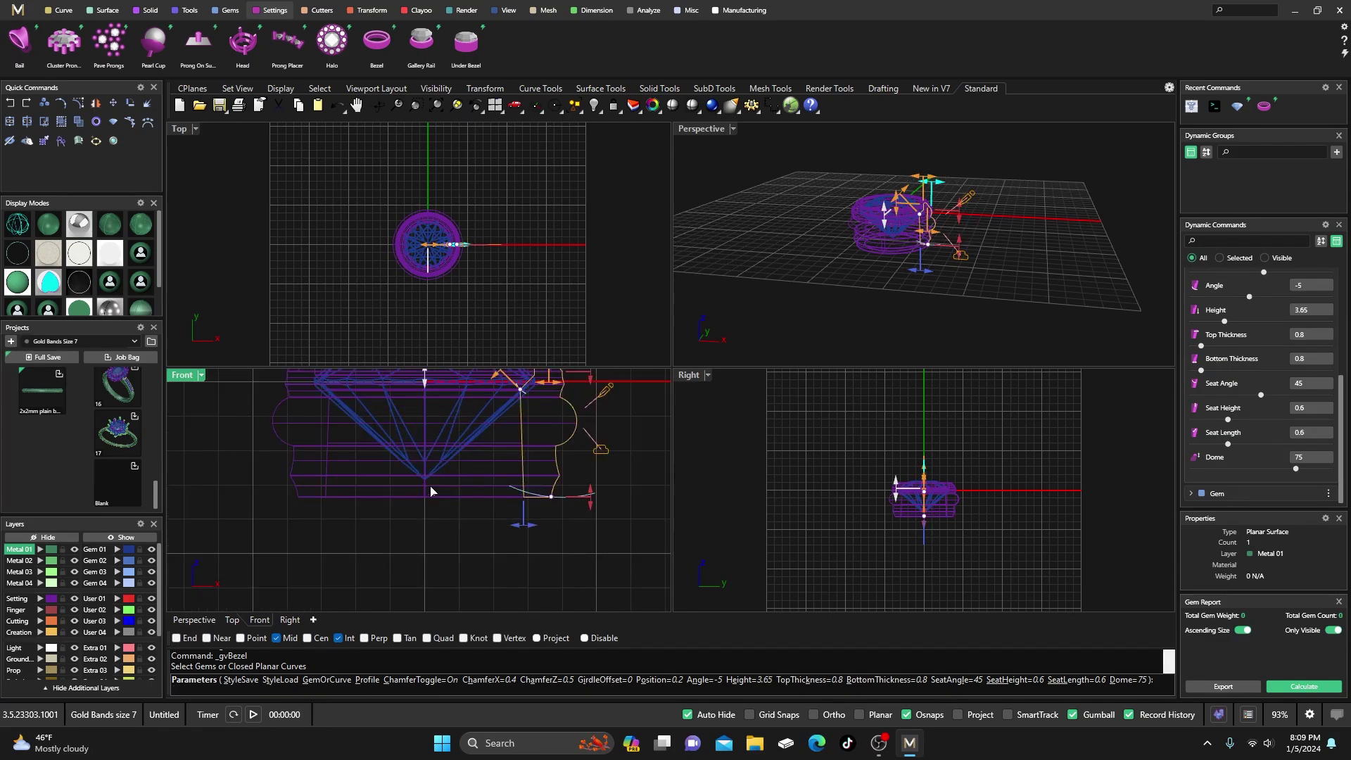
{"action": "scroll", "coordinate": [422, 516], "scroll_direction": "down", "scroll_amount": 2}
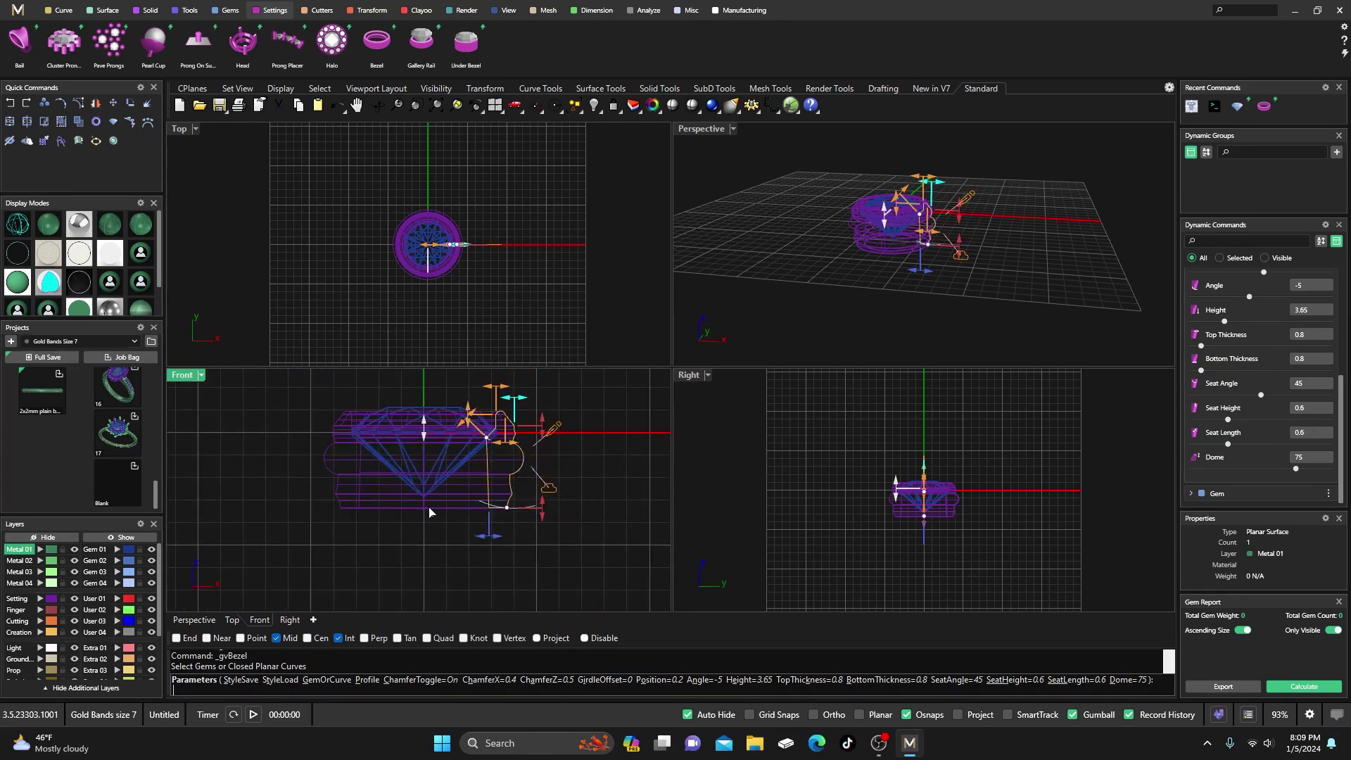
Step: Return to a maximised, shaded Perspective view and complete the bezel
{"action": "double_click", "coordinate": [701, 131]}
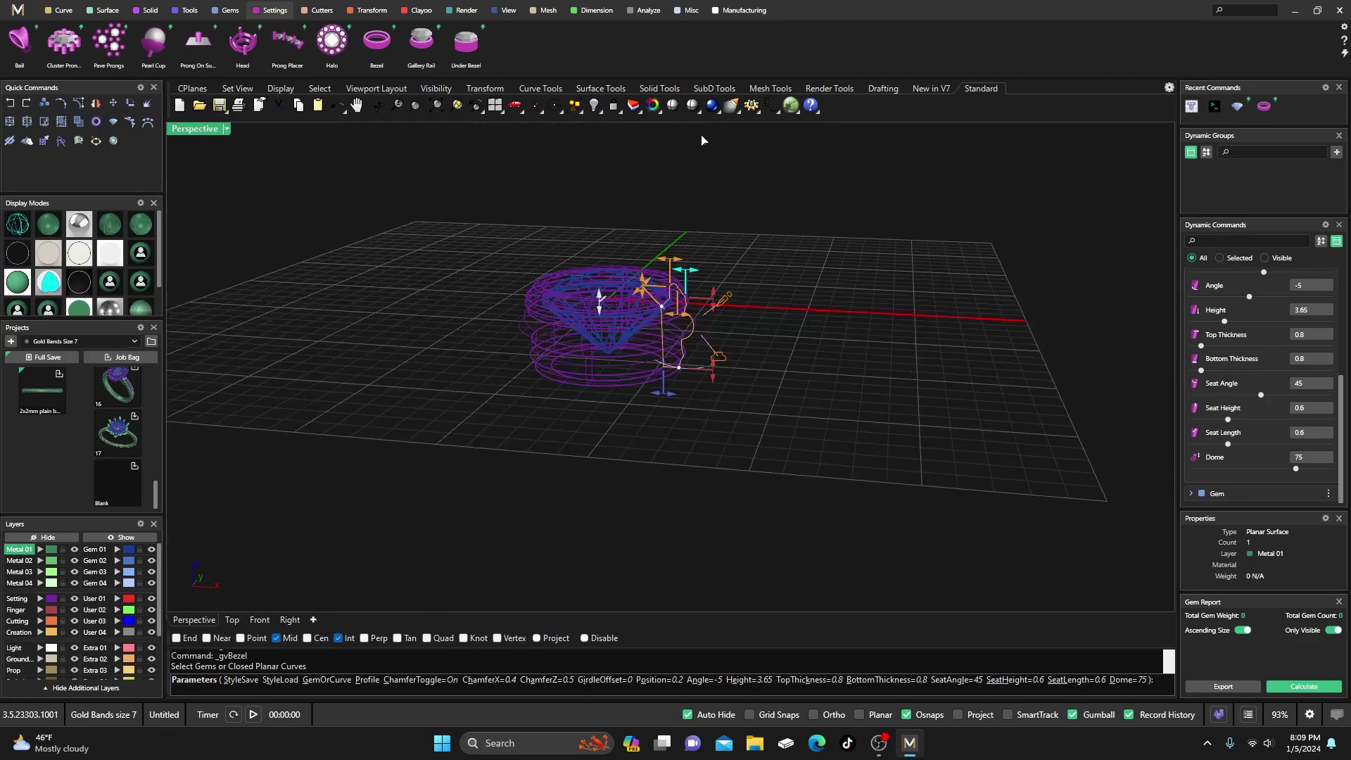
{"action": "left_click", "coordinate": [48, 224]}
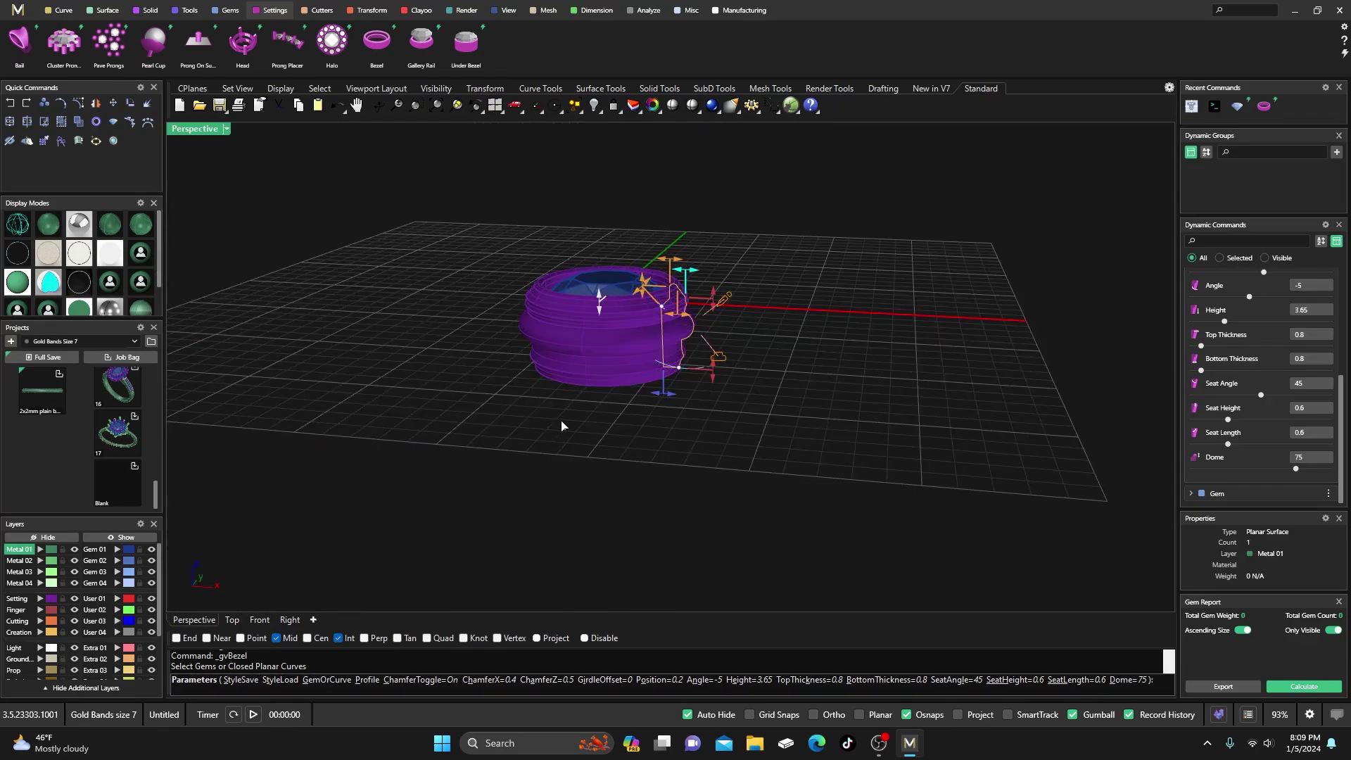
{"action": "scroll", "coordinate": [579, 441], "scroll_direction": "down", "scroll_amount": 2}
{"action": "scroll", "coordinate": [570, 429], "scroll_direction": "up", "scroll_amount": 4}
{"action": "right_click_drag", "start_coordinate": [605, 433], "coordinate": [634, 440]}
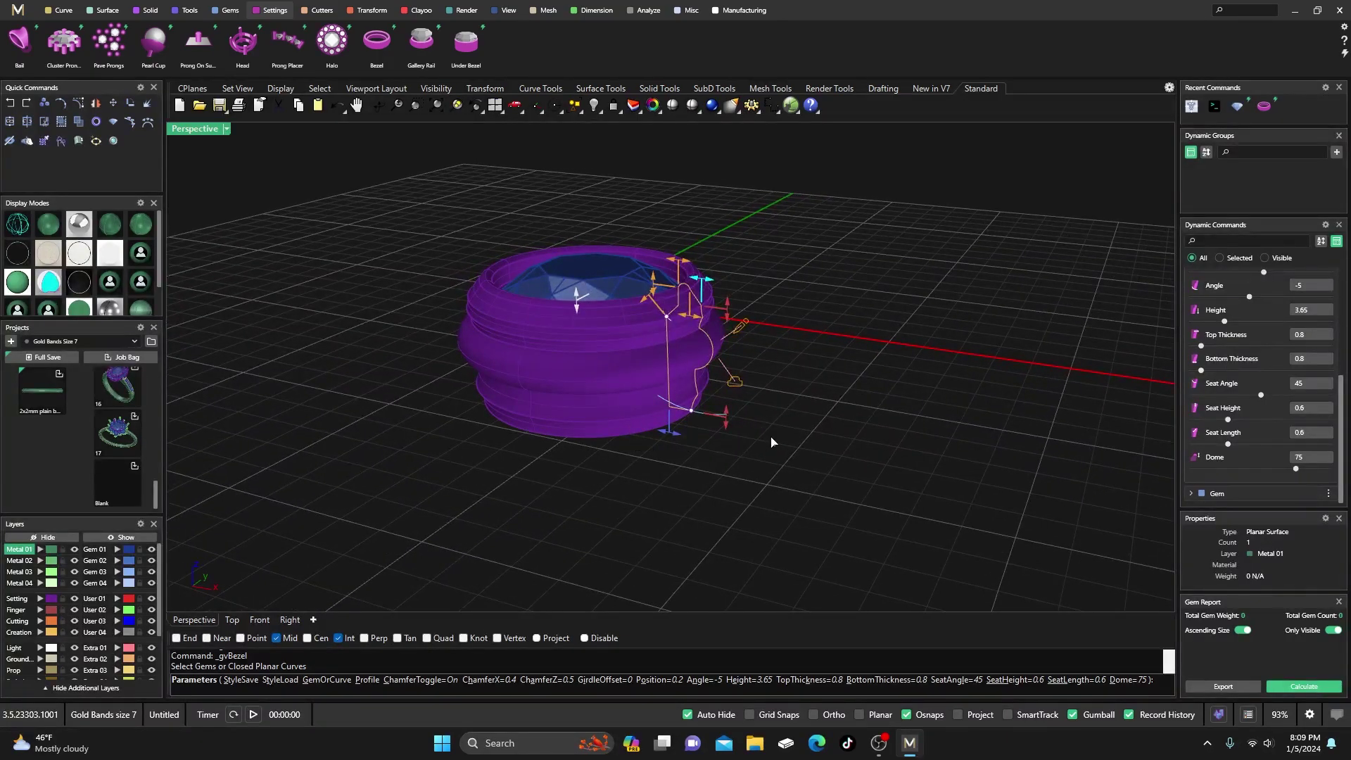
{"action": "key", "text": "Return"}
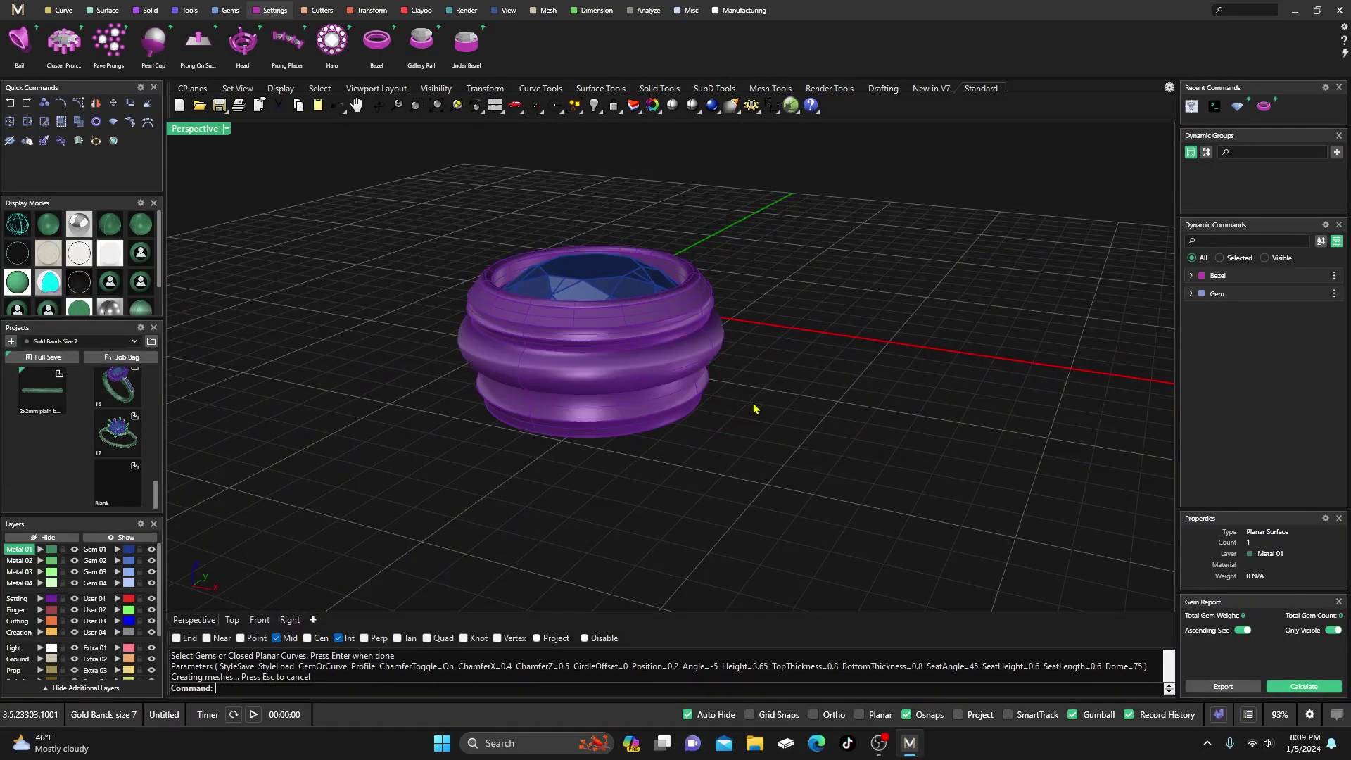
Step: Open the gem inside the bezel for editing and change its shape to Oval
{"action": "right_click_drag", "start_coordinate": [754, 404], "coordinate": [591, 297]}
{"action": "left_click", "coordinate": [584, 290]}
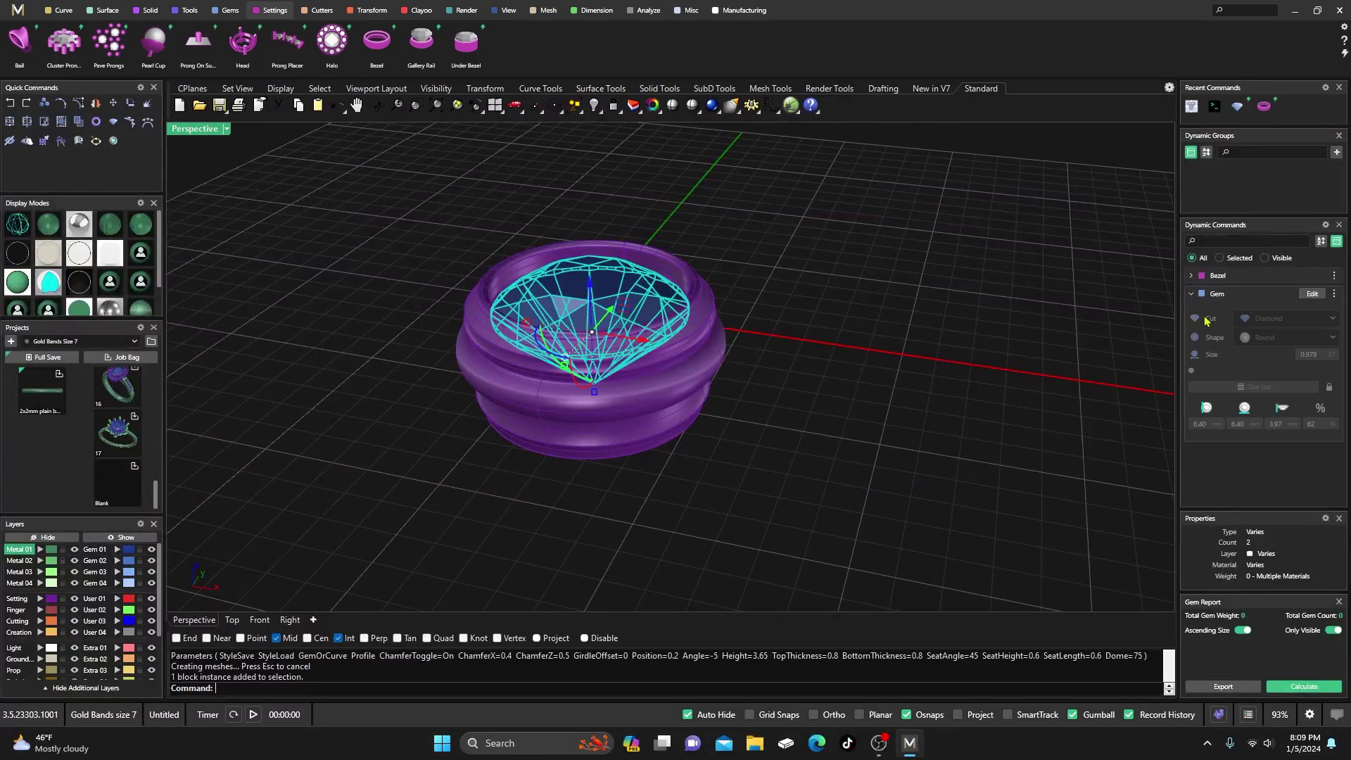
{"action": "left_click", "coordinate": [1311, 293]}
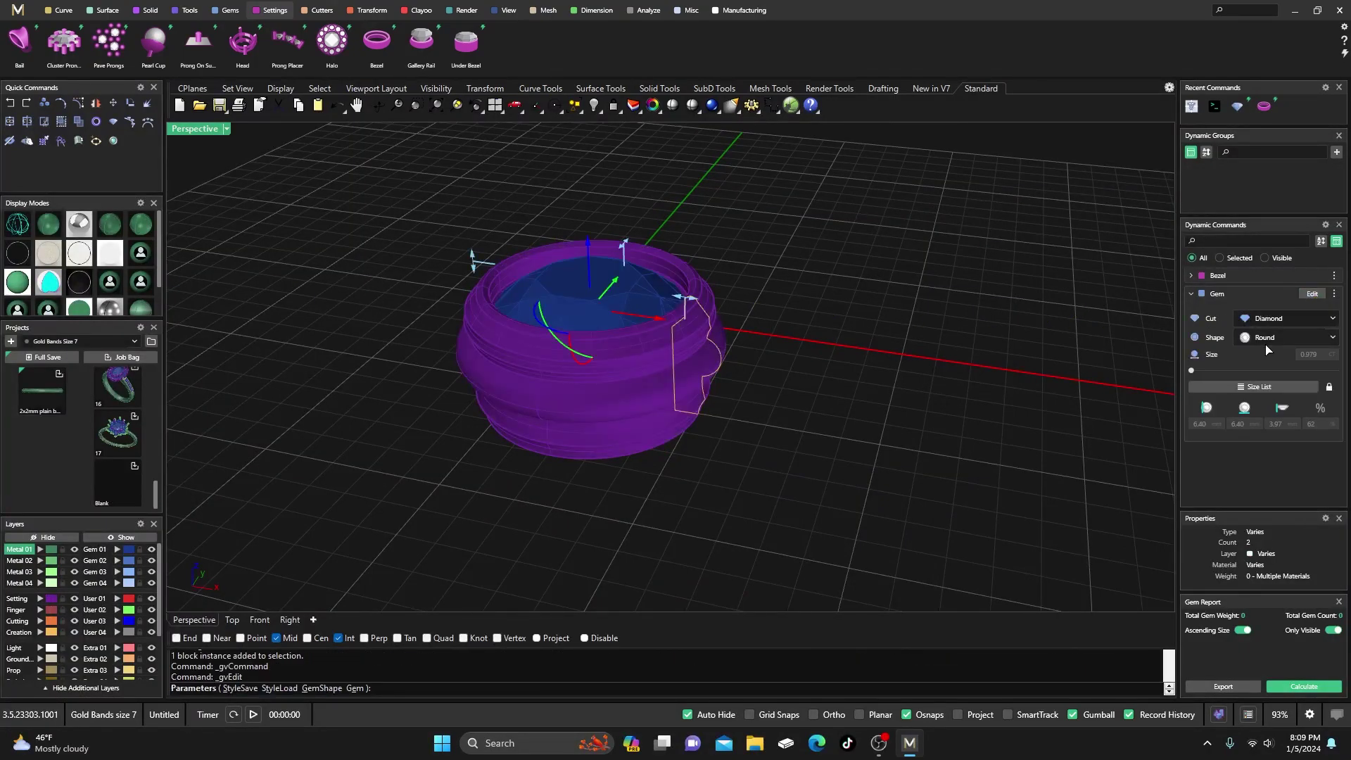
{"action": "left_click", "coordinate": [1266, 338]}
{"action": "left_click", "coordinate": [1256, 408]}
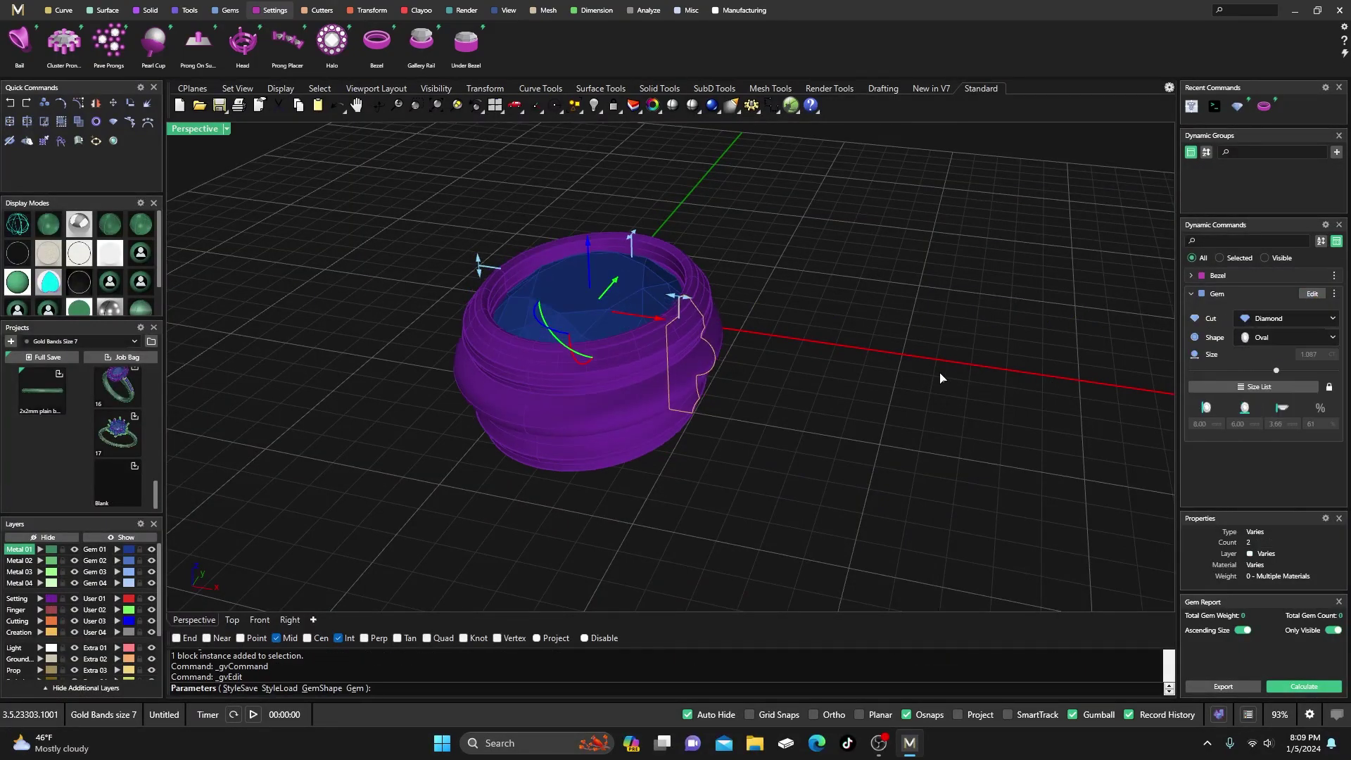
Step: Change the gem's shape to Princess and keep the gem edit open
{"action": "left_click", "coordinate": [1275, 337]}
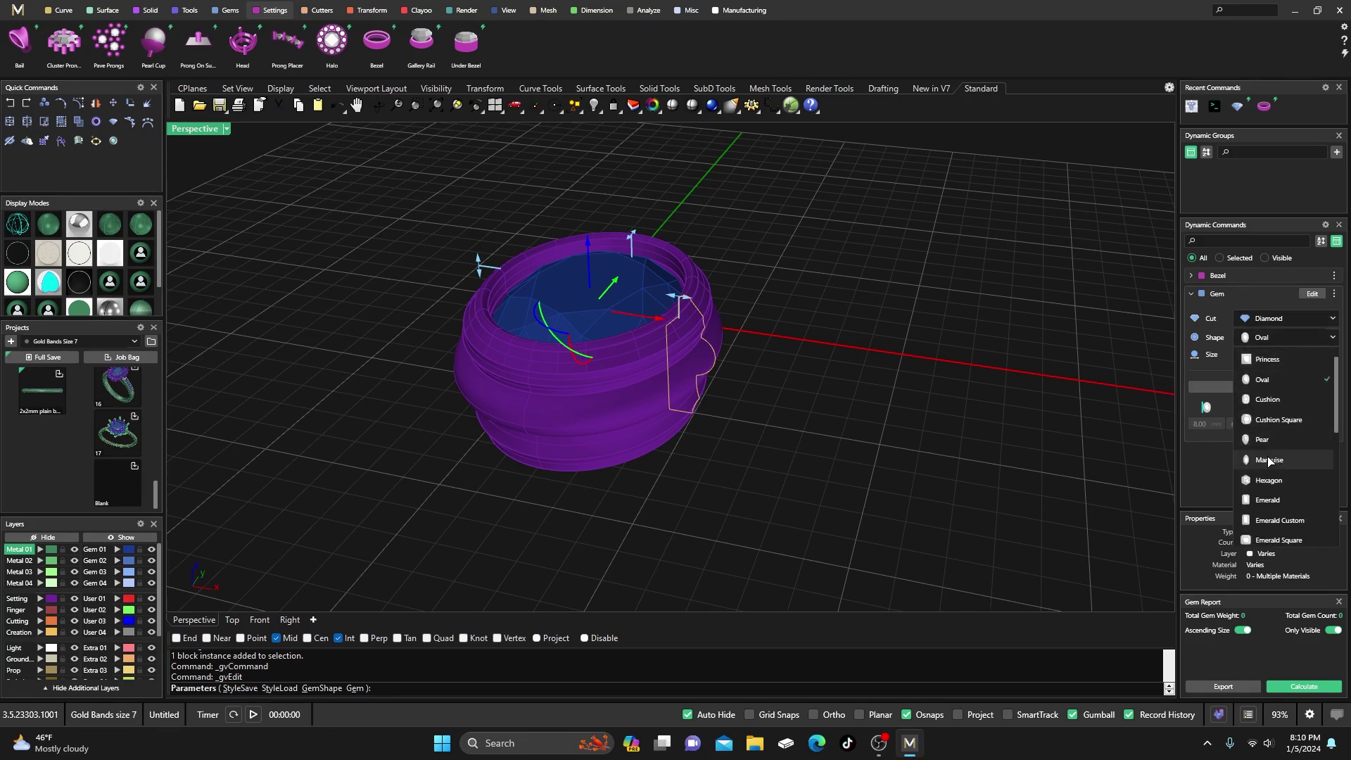
{"action": "left_click", "coordinate": [1267, 359]}
{"action": "mouse_move", "coordinate": [872, 387]}
{"action": "right_mouse_down"}
{"action": "mouse_move", "coordinate": [881, 362]}
{"action": "mouse_move", "coordinate": [873, 386]}
{"action": "right_mouse_up"}
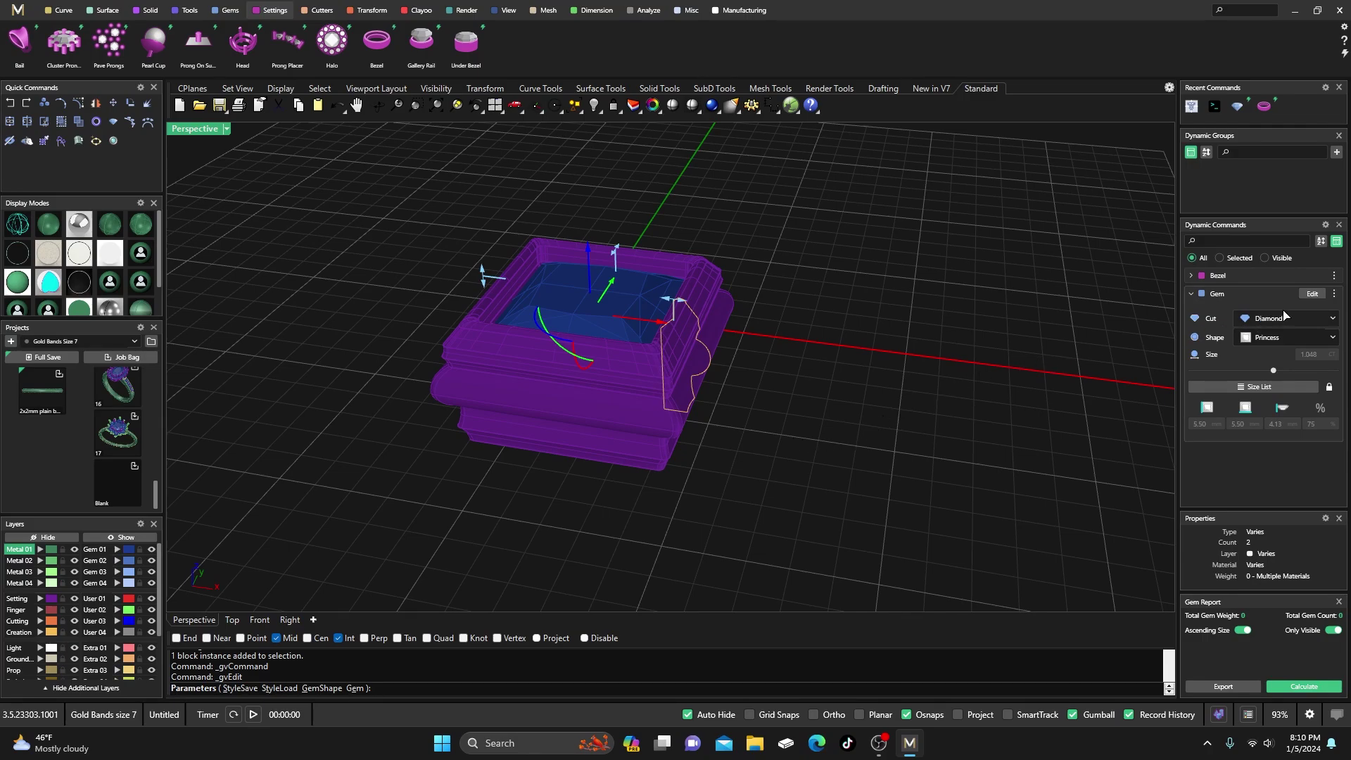
{"action": "left_click", "coordinate": [1313, 295]}
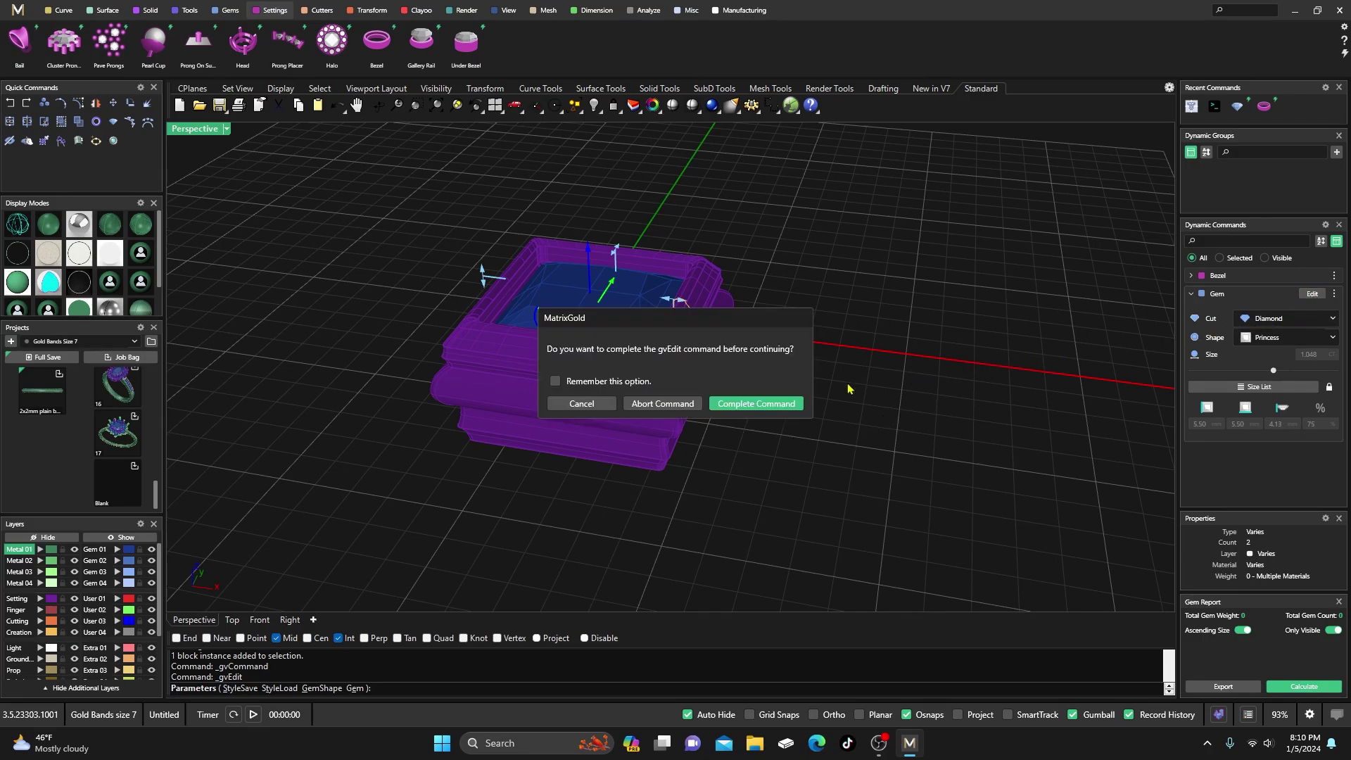
{"action": "left_click", "coordinate": [582, 403]}
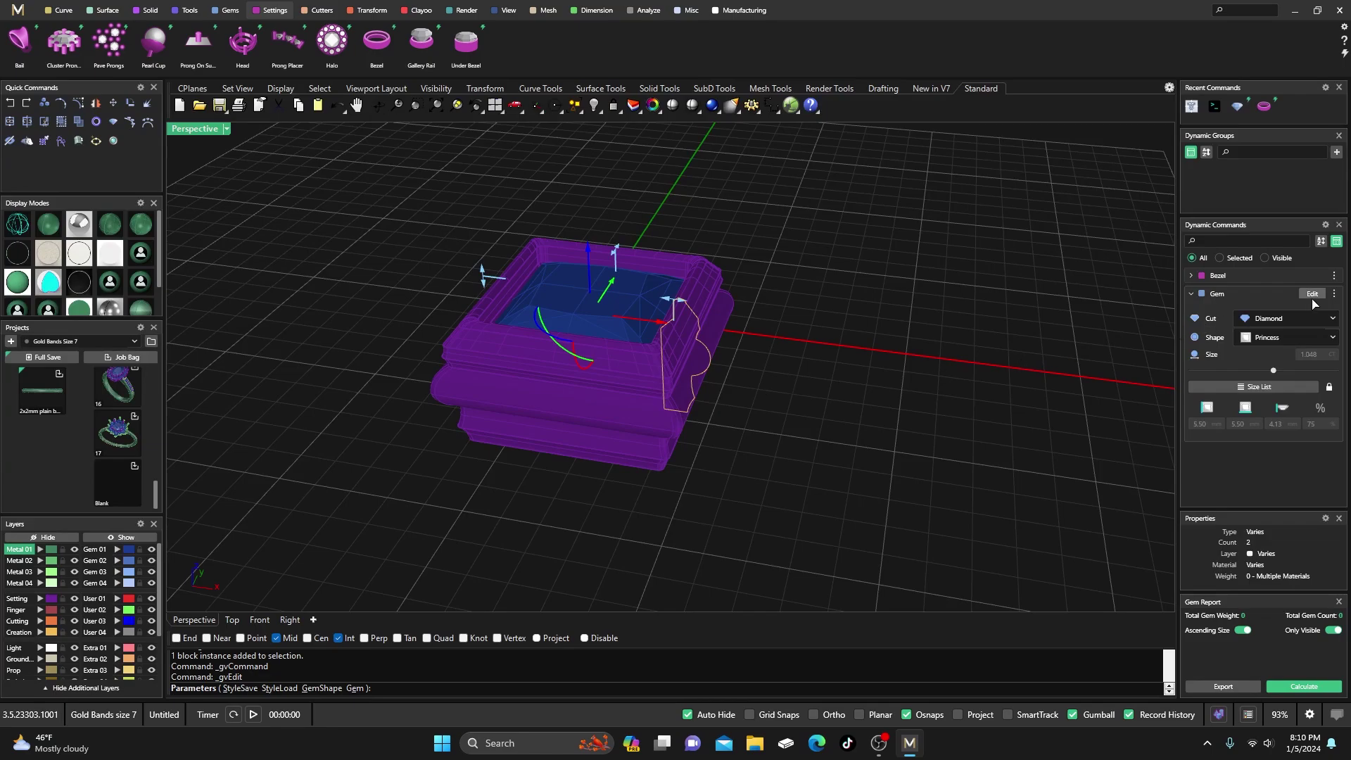
Step: Set the gem's shape to Round and complete the gem edit
{"action": "left_click", "coordinate": [1284, 338]}
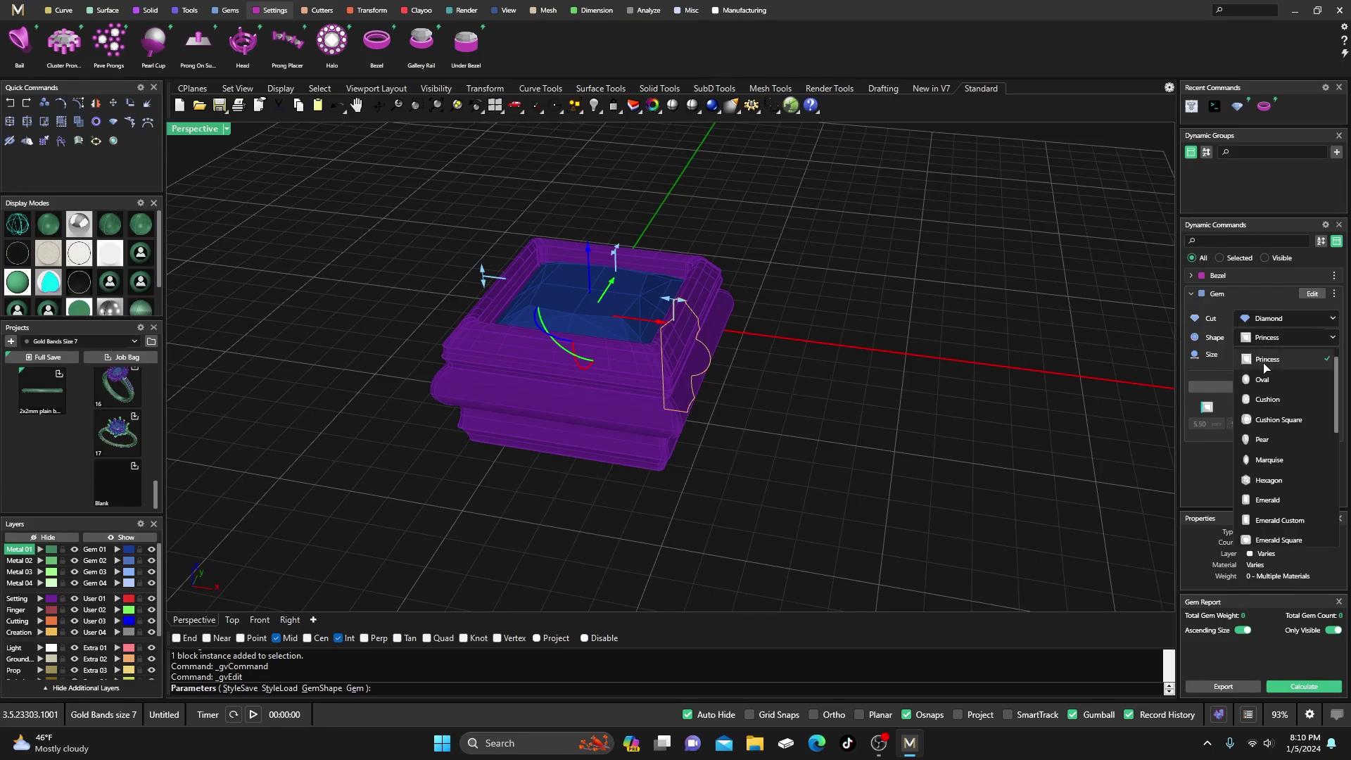
{"action": "left_click", "coordinate": [1267, 373]}
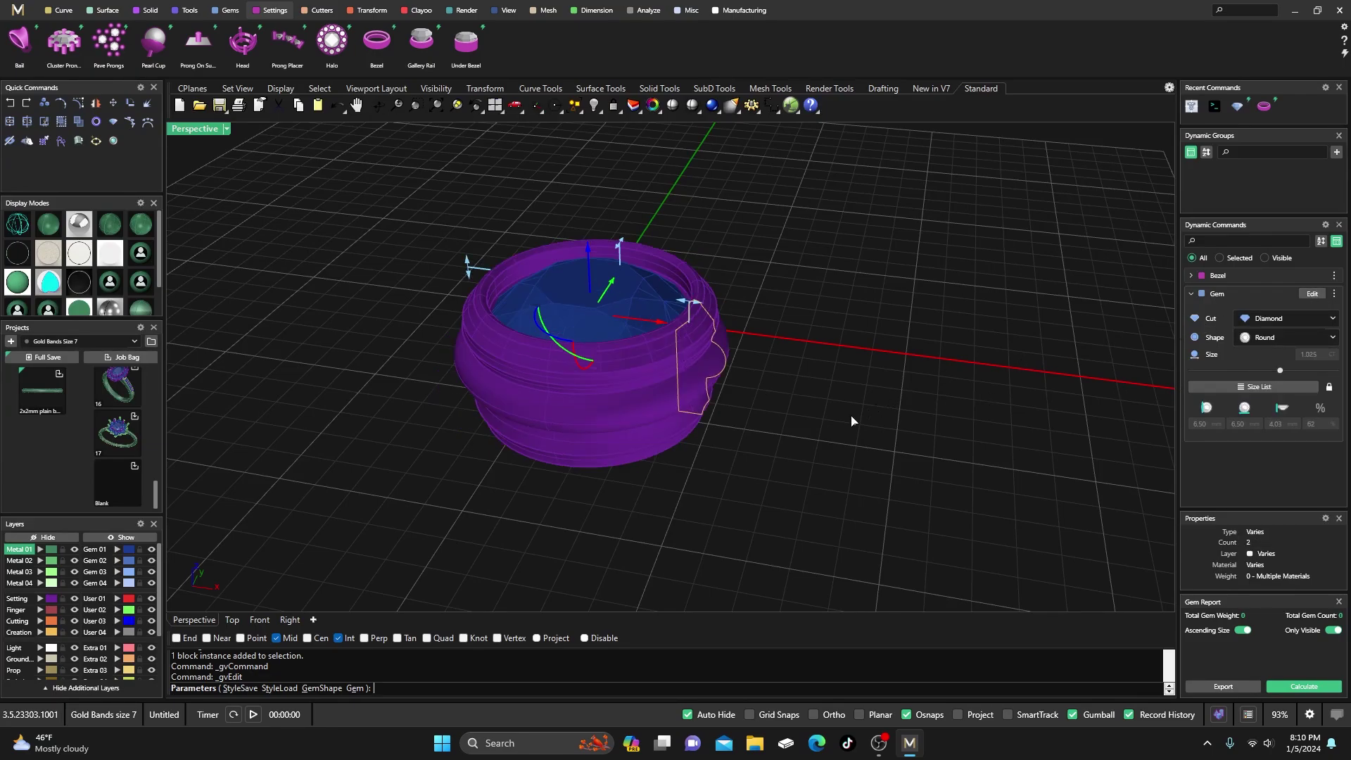
{"action": "right_click_drag", "start_coordinate": [852, 421], "coordinate": [751, 368]}
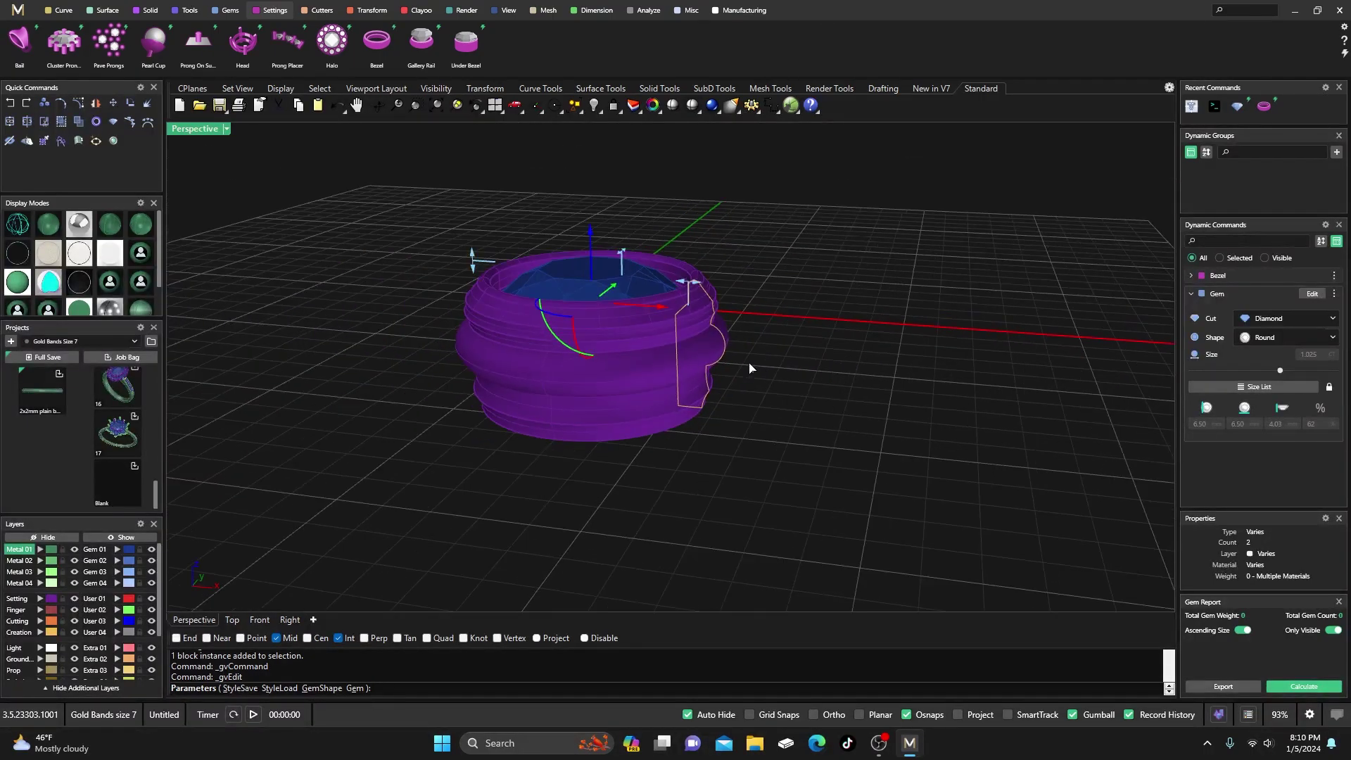
{"action": "right_click", "coordinate": [749, 368]}
Step: Open the bezel for editing, save its settings as a new style named "rounded sharp edge", and finish the edit
{"action": "right_click_drag", "start_coordinate": [669, 344], "coordinate": [695, 367]}
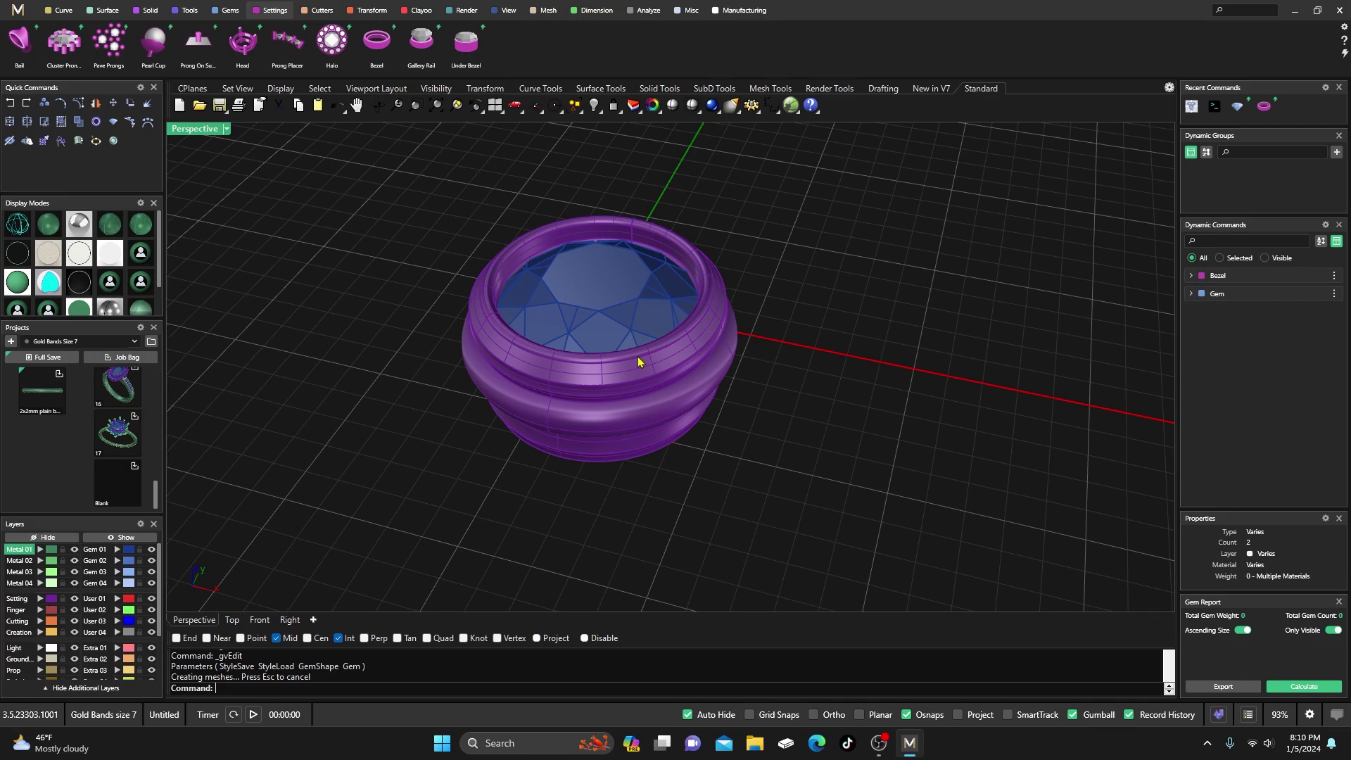
{"action": "right_click_drag", "start_coordinate": [633, 427], "coordinate": [648, 392]}
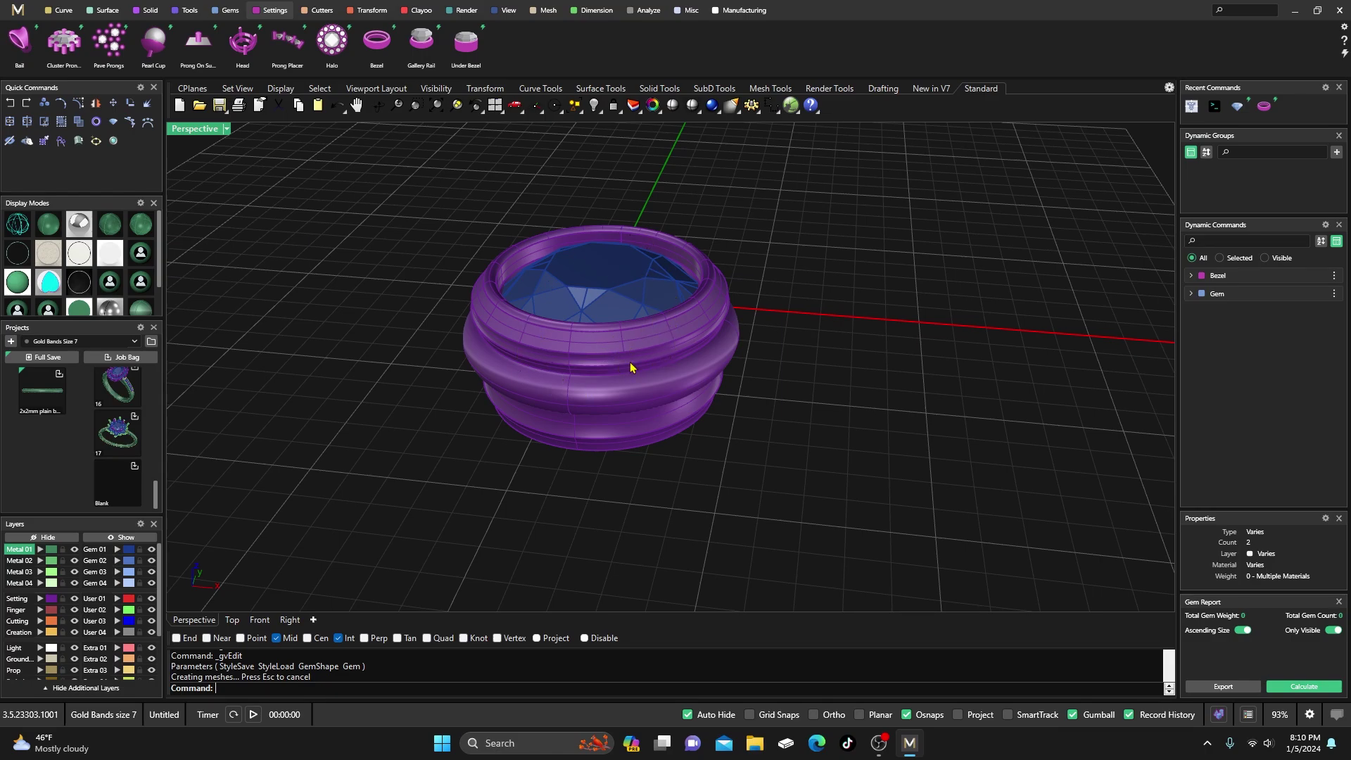
{"action": "left_click", "coordinate": [684, 359]}
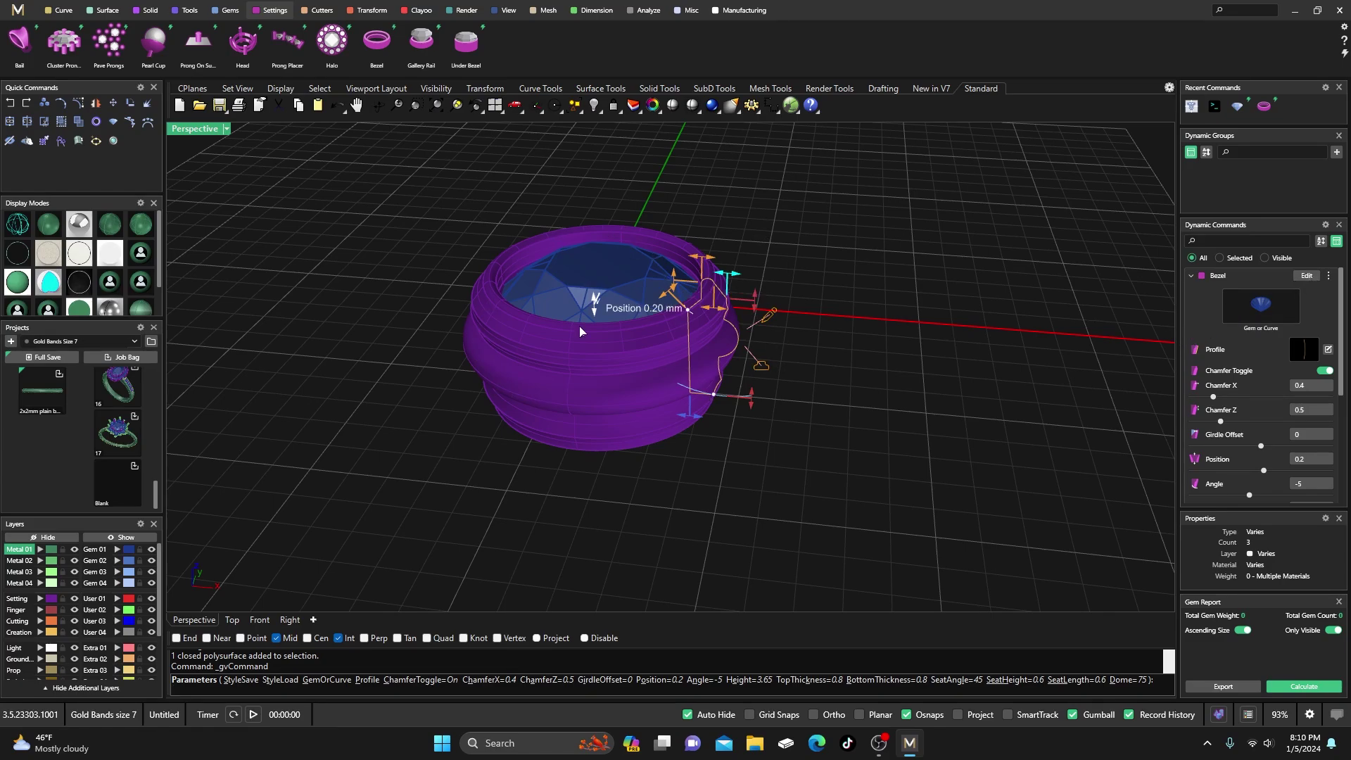
{"action": "left_click", "coordinate": [1328, 275]}
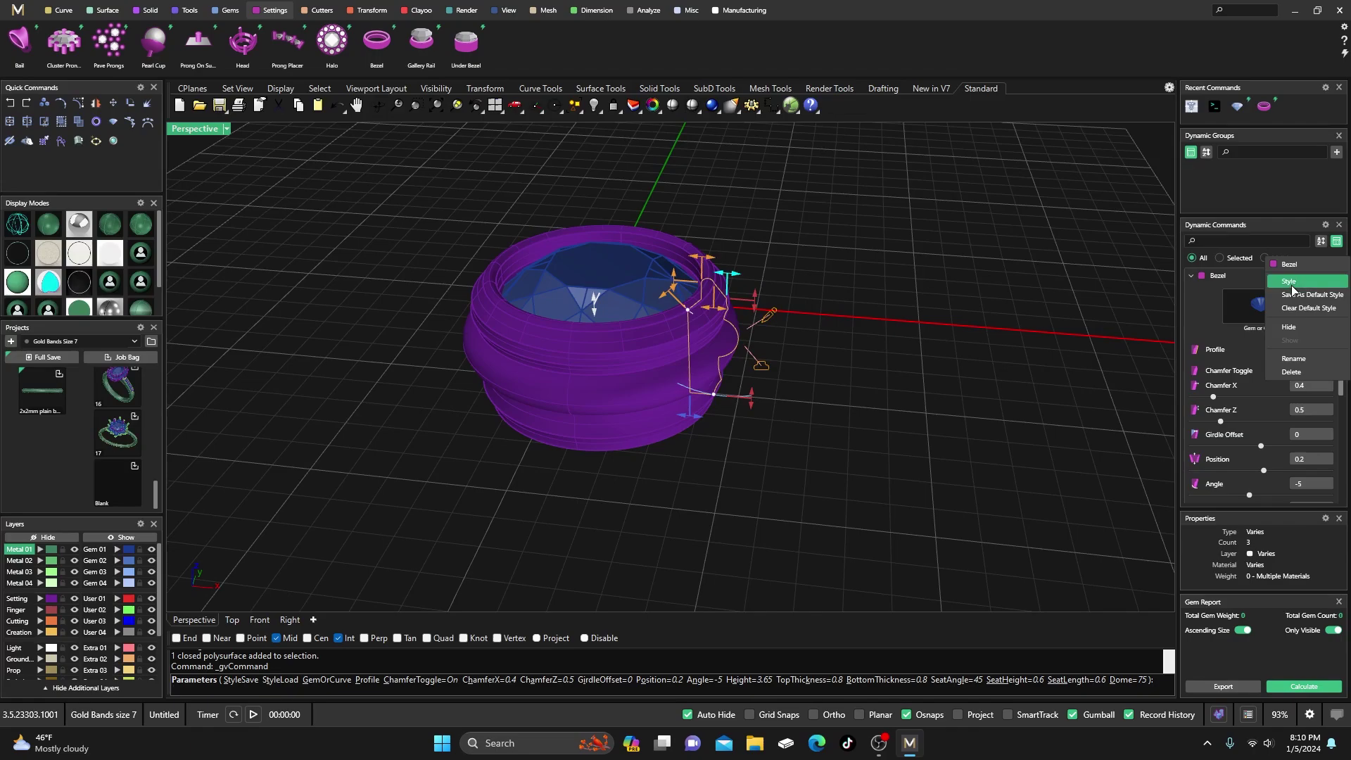
{"action": "left_click", "coordinate": [1325, 282]}
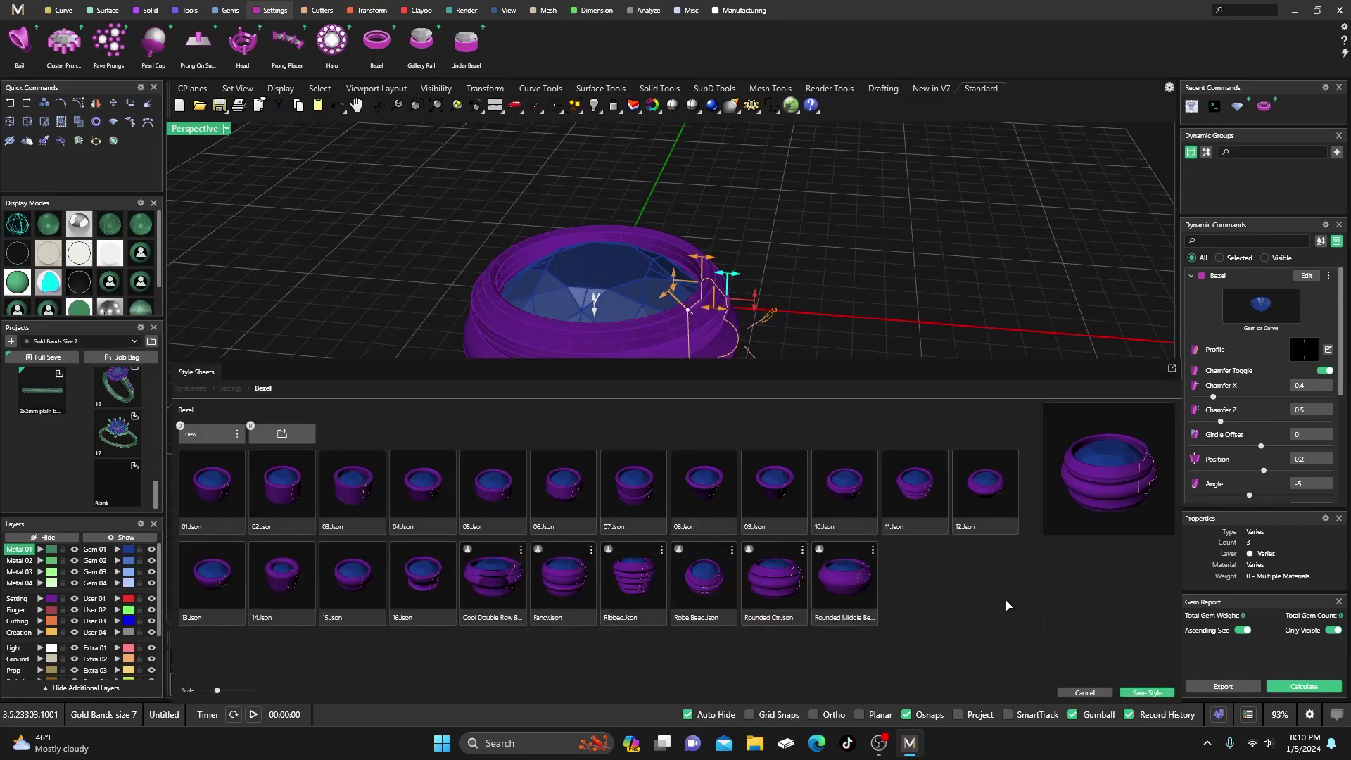
{"action": "left_click", "coordinate": [1148, 693]}
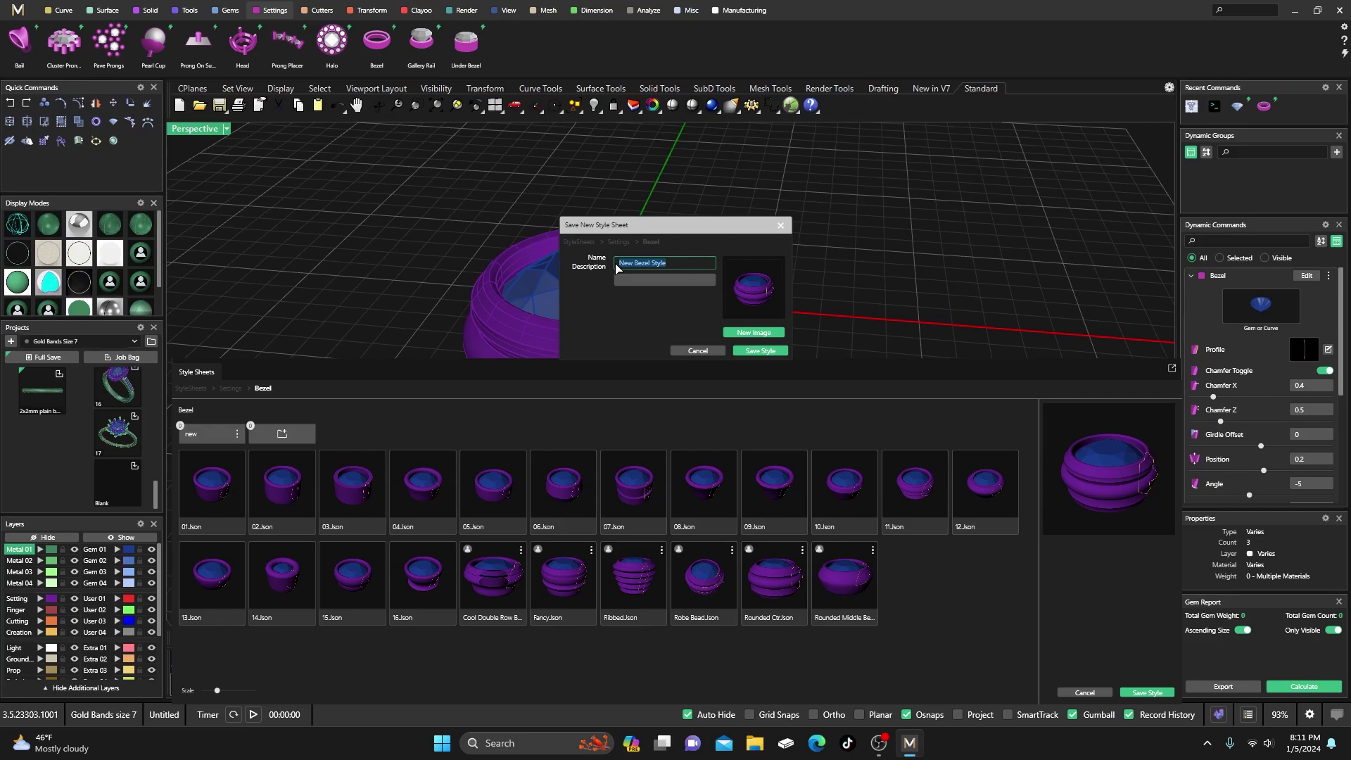
{"action": "type", "text": "rounded sharp edge"}
{"action": "left_click", "coordinate": [762, 352]}
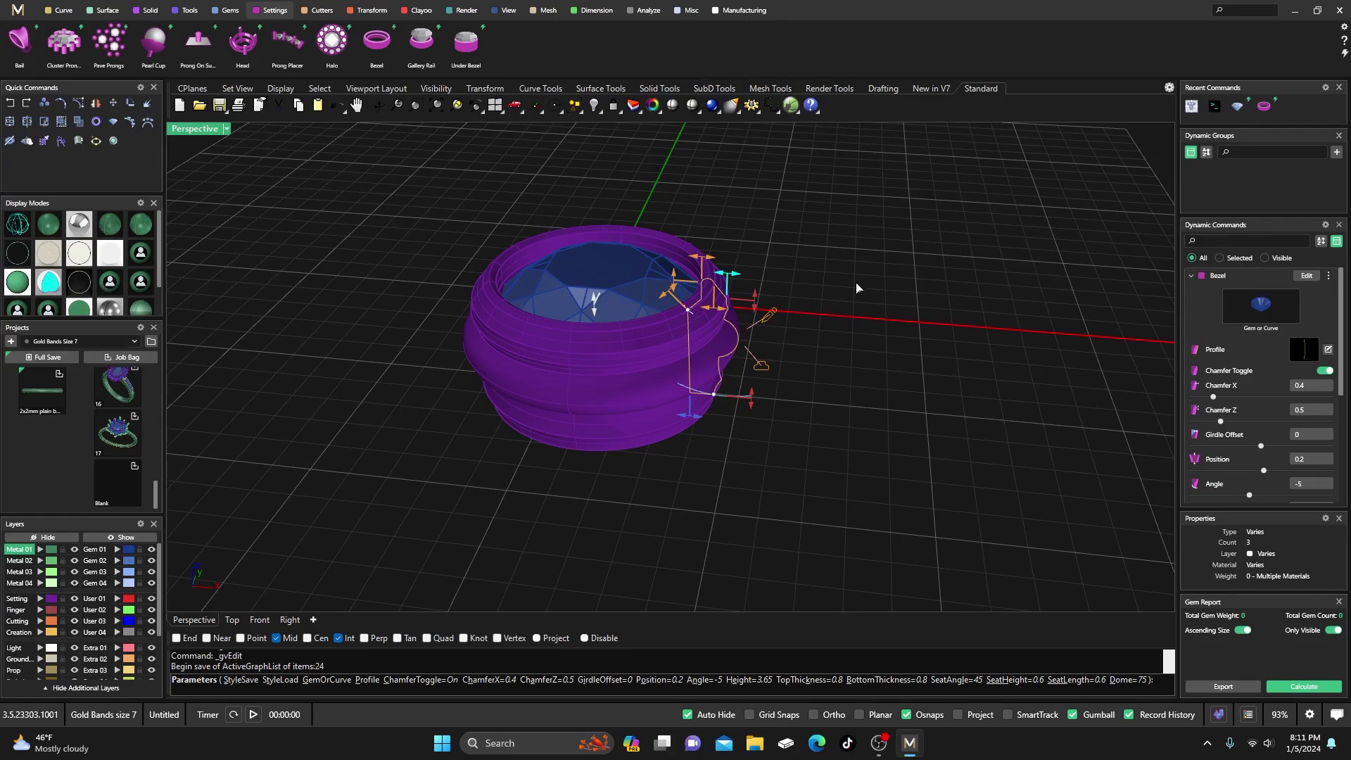
{"action": "key", "text": "Return"}
Step: Delete the existing bezel and create a new bezel around the round gem
{"action": "left_click", "coordinate": [679, 381]}
{"action": "key", "text": "Delete"}
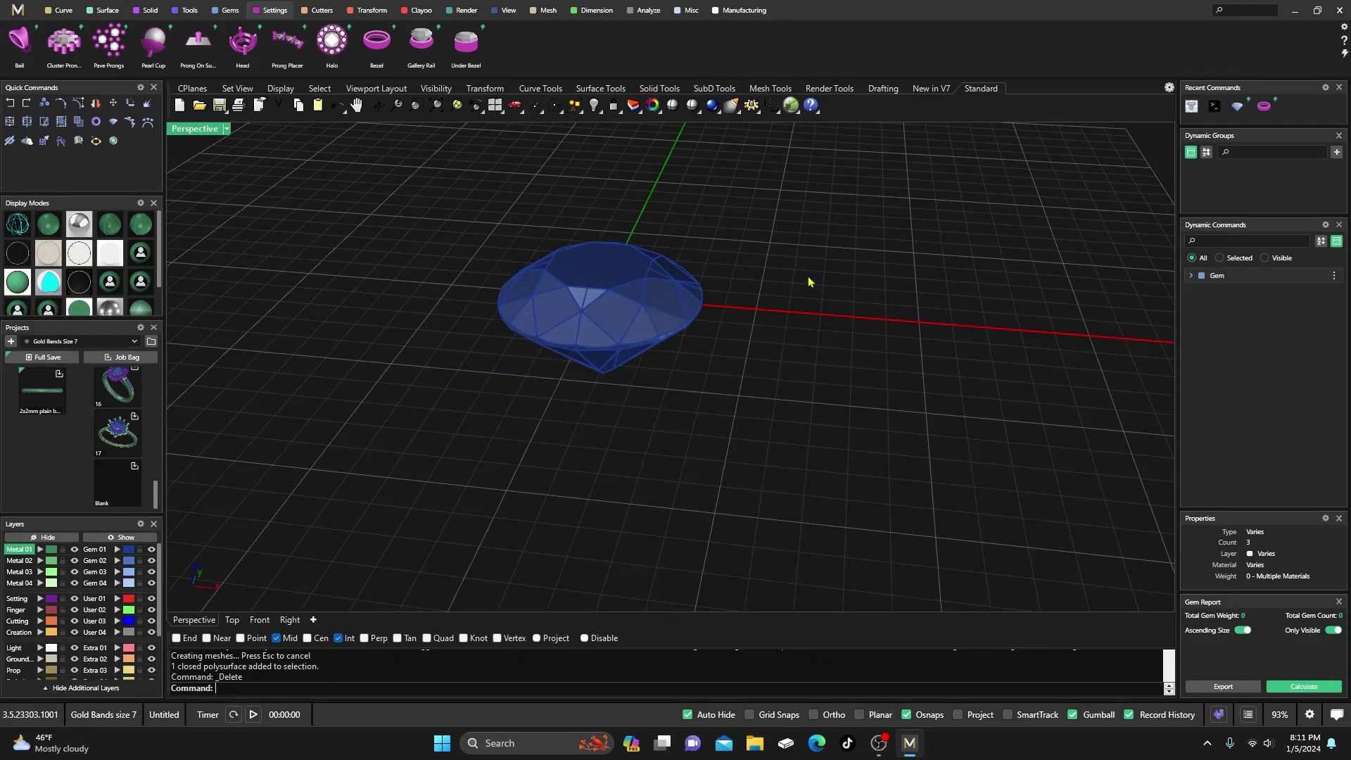
{"action": "left_click", "coordinate": [601, 294]}
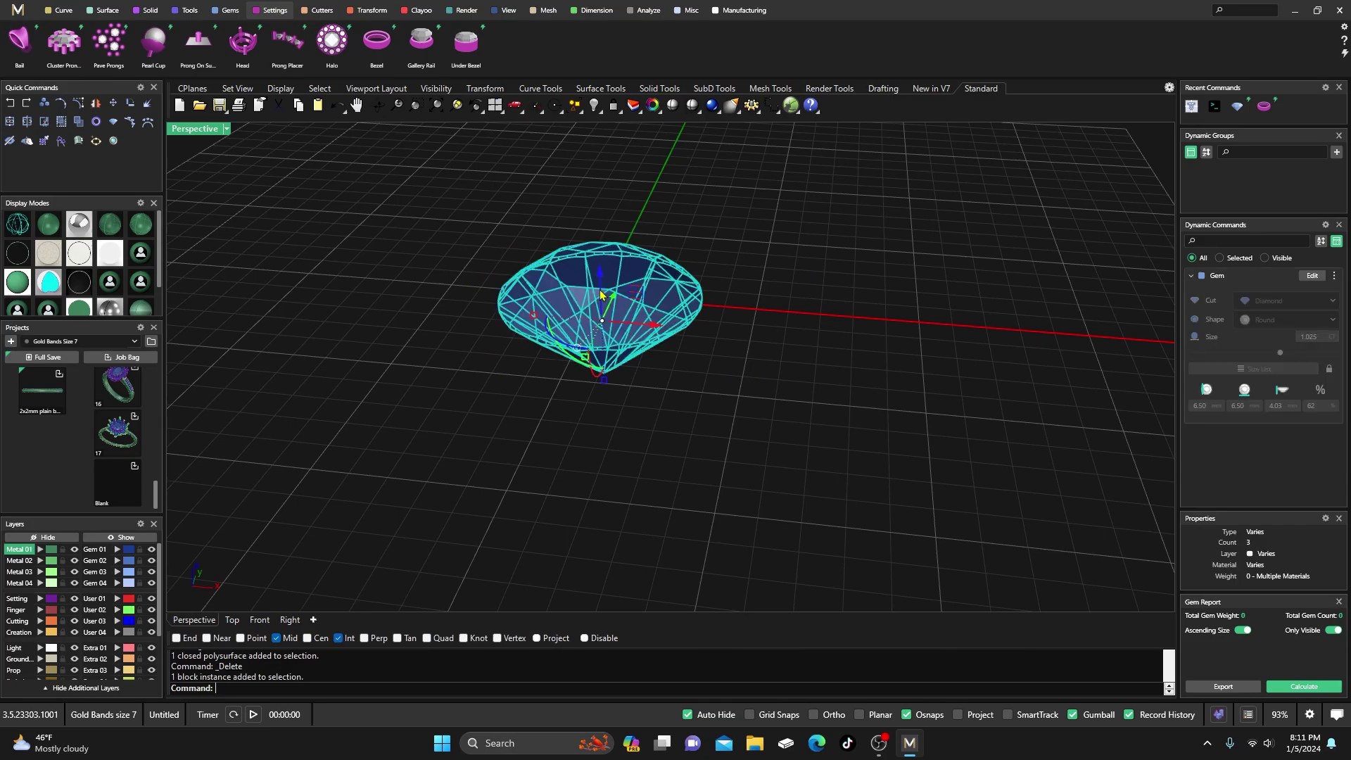
{"action": "left_click", "coordinate": [377, 42]}
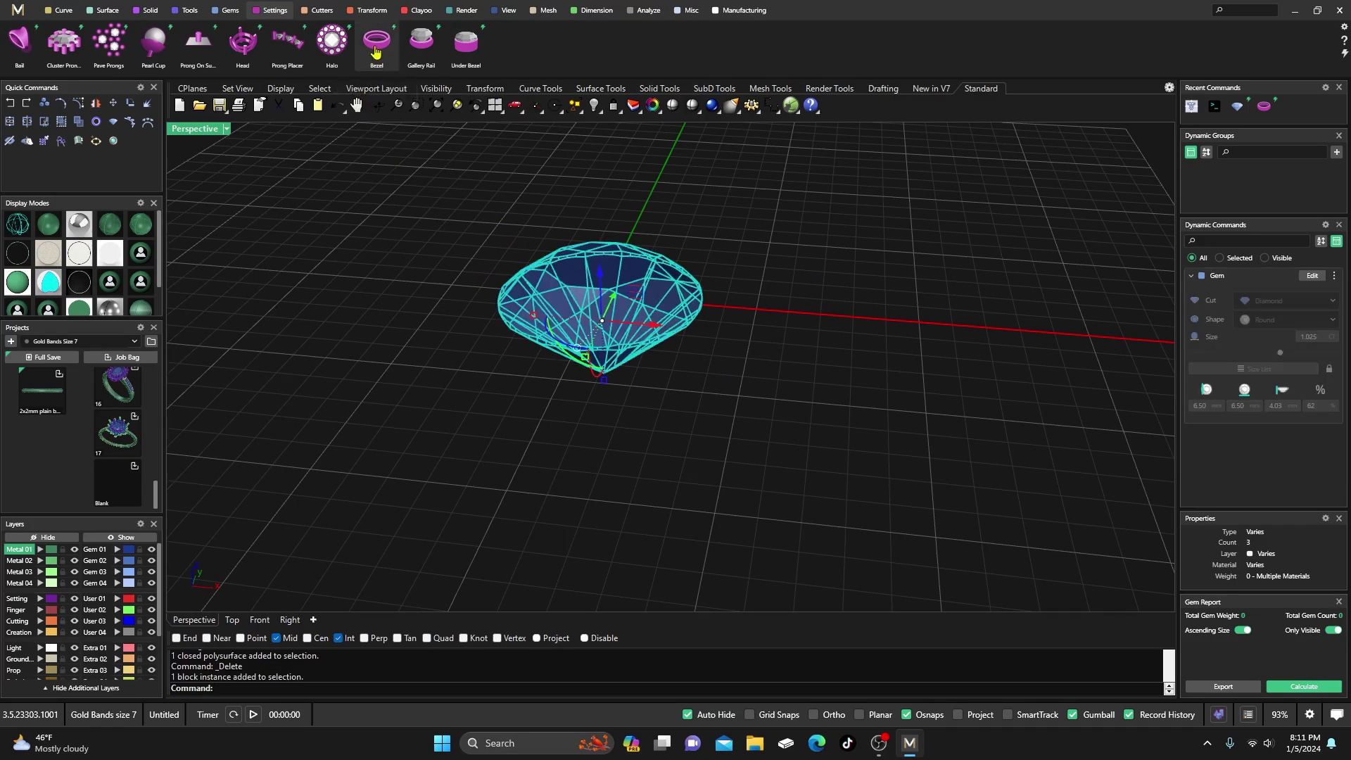
{"action": "left_click", "coordinate": [1328, 275]}
{"action": "left_click", "coordinate": [1315, 294]}
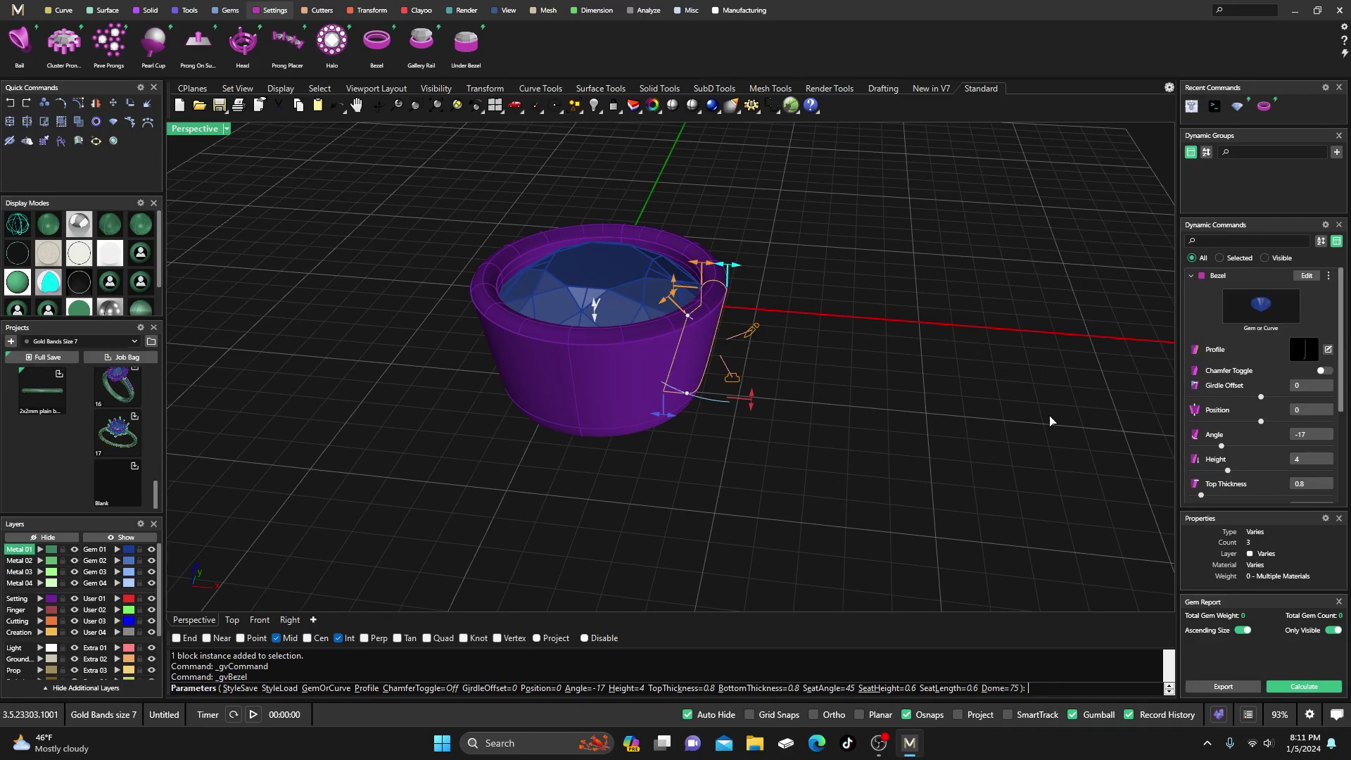
Step: Apply the saved Rounded Sharp Edge style to the new bezel and complete it
{"action": "left_click", "coordinate": [1329, 275]}
{"action": "left_click", "coordinate": [1289, 279]}
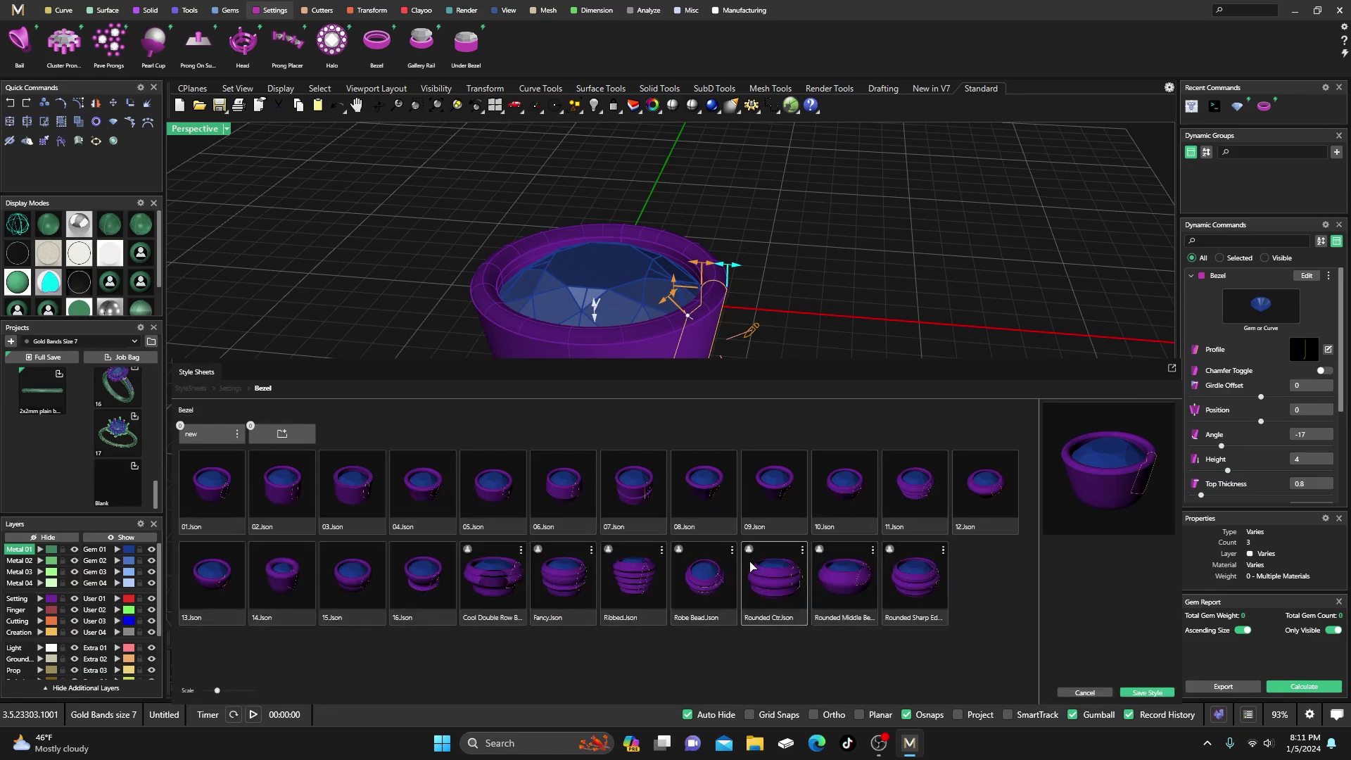
{"action": "double_click", "coordinate": [915, 588]}
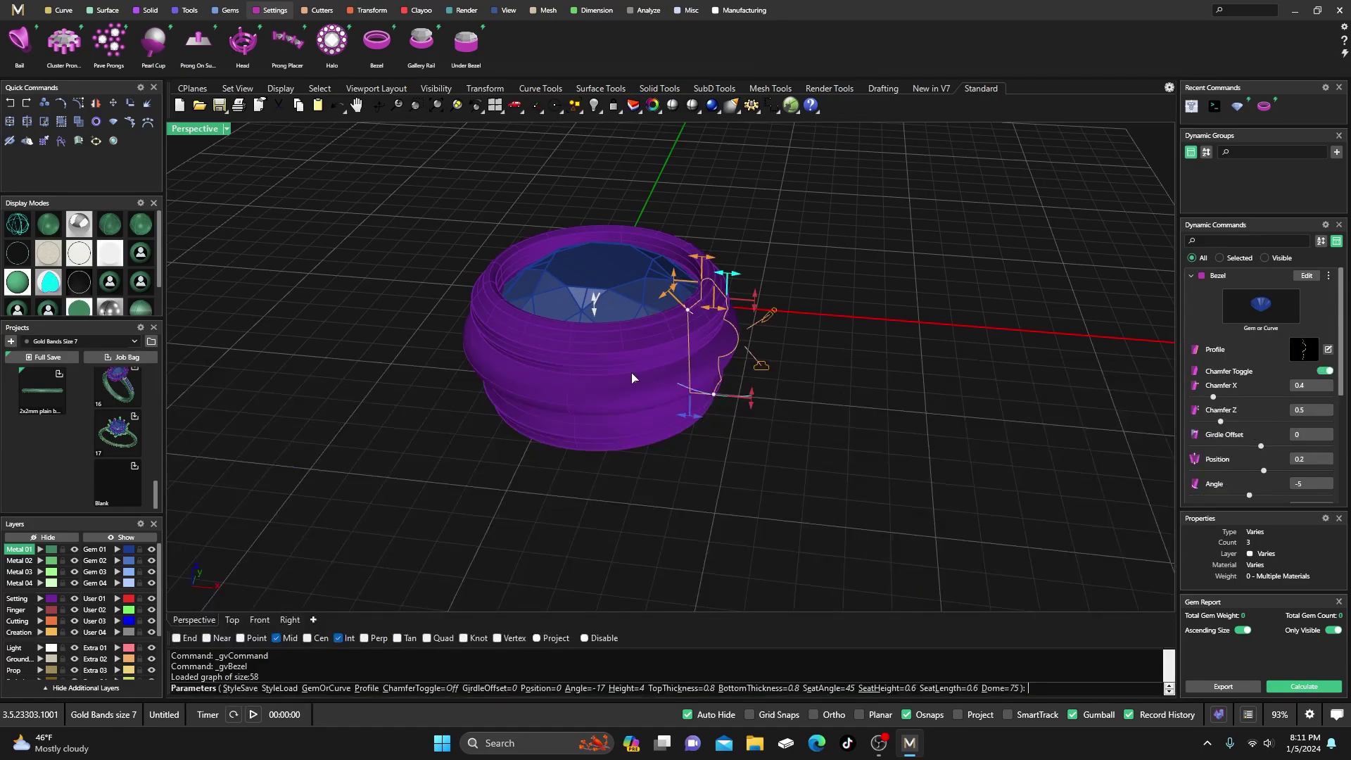
{"action": "right_click_drag", "start_coordinate": [631, 378], "coordinate": [628, 348]}
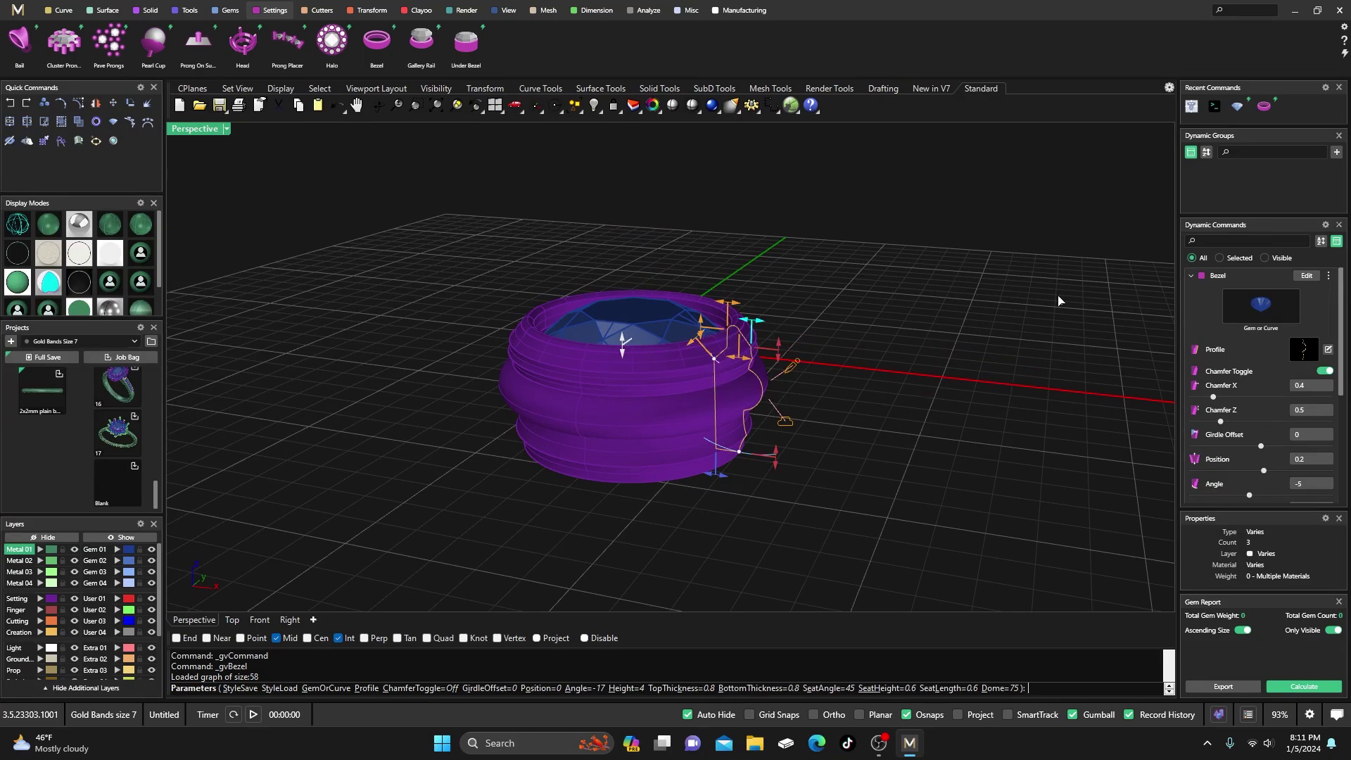
{"action": "scroll", "coordinate": [849, 268], "scroll_direction": "down", "scroll_amount": 3}
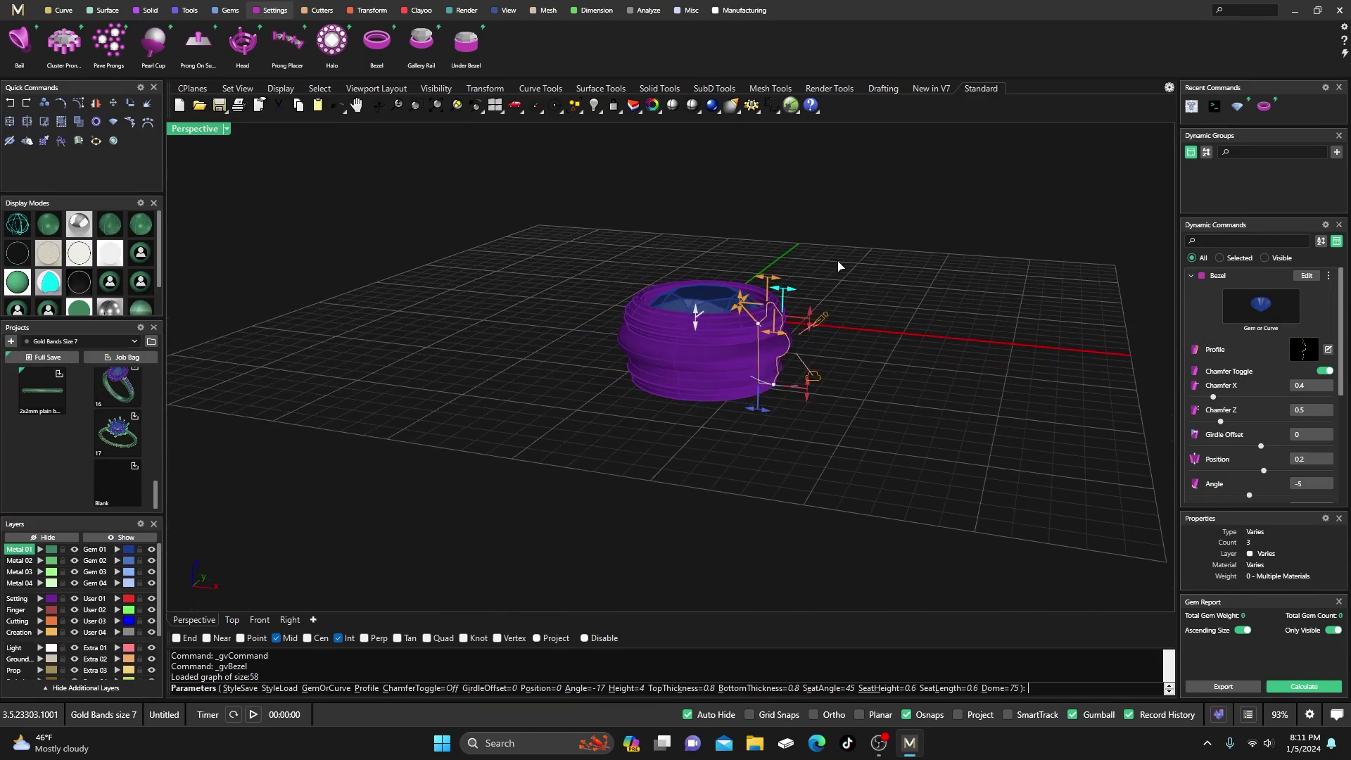
{"action": "right_click_drag", "start_coordinate": [835, 265], "coordinate": [777, 285]}
{"action": "scroll", "coordinate": [795, 310], "scroll_direction": "up", "scroll_amount": 5}
{"action": "scroll", "coordinate": [811, 298], "scroll_direction": "down", "scroll_amount": 1}
{"action": "scroll", "coordinate": [317, 430], "scroll_direction": "down", "scroll_amount": 3}
{"action": "right_click_drag", "start_coordinate": [317, 430], "coordinate": [530, 369]}
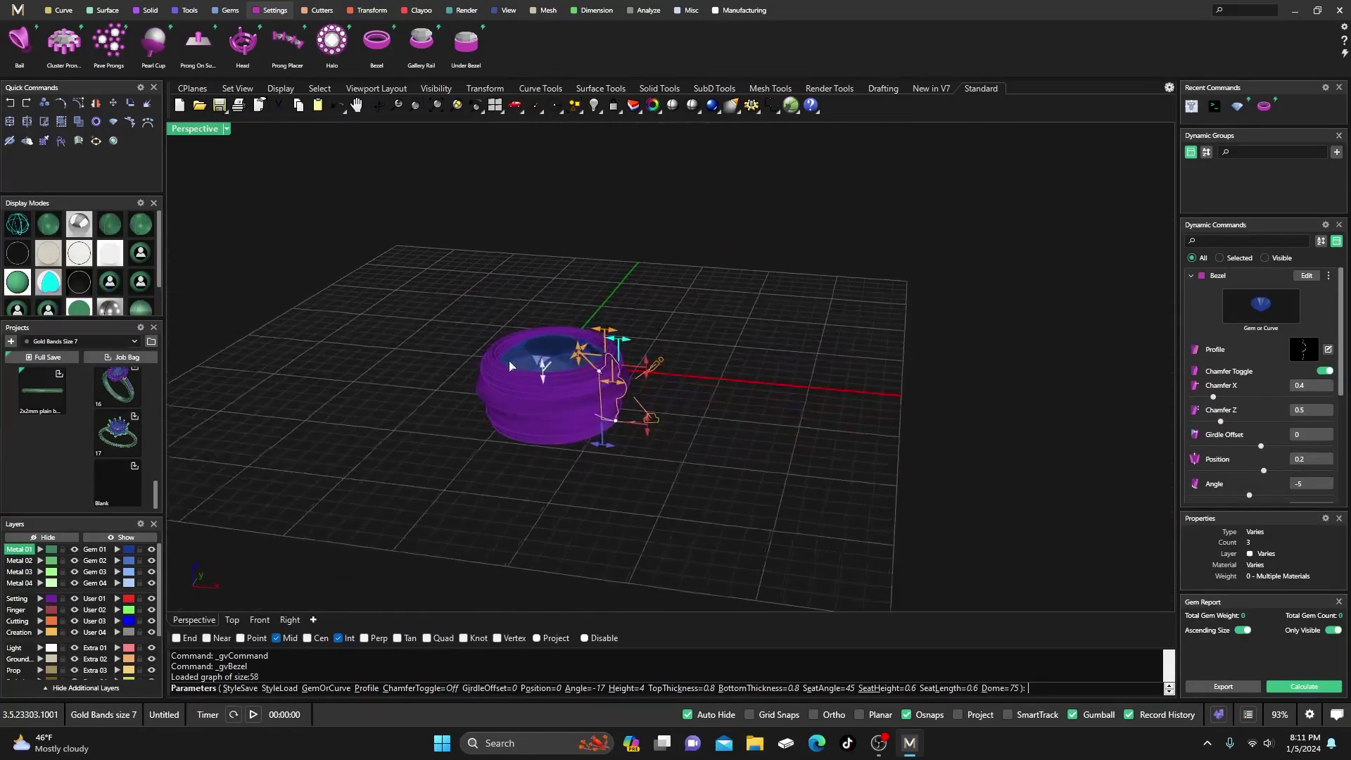
{"action": "scroll", "coordinate": [529, 369], "scroll_direction": "up", "scroll_amount": 4}
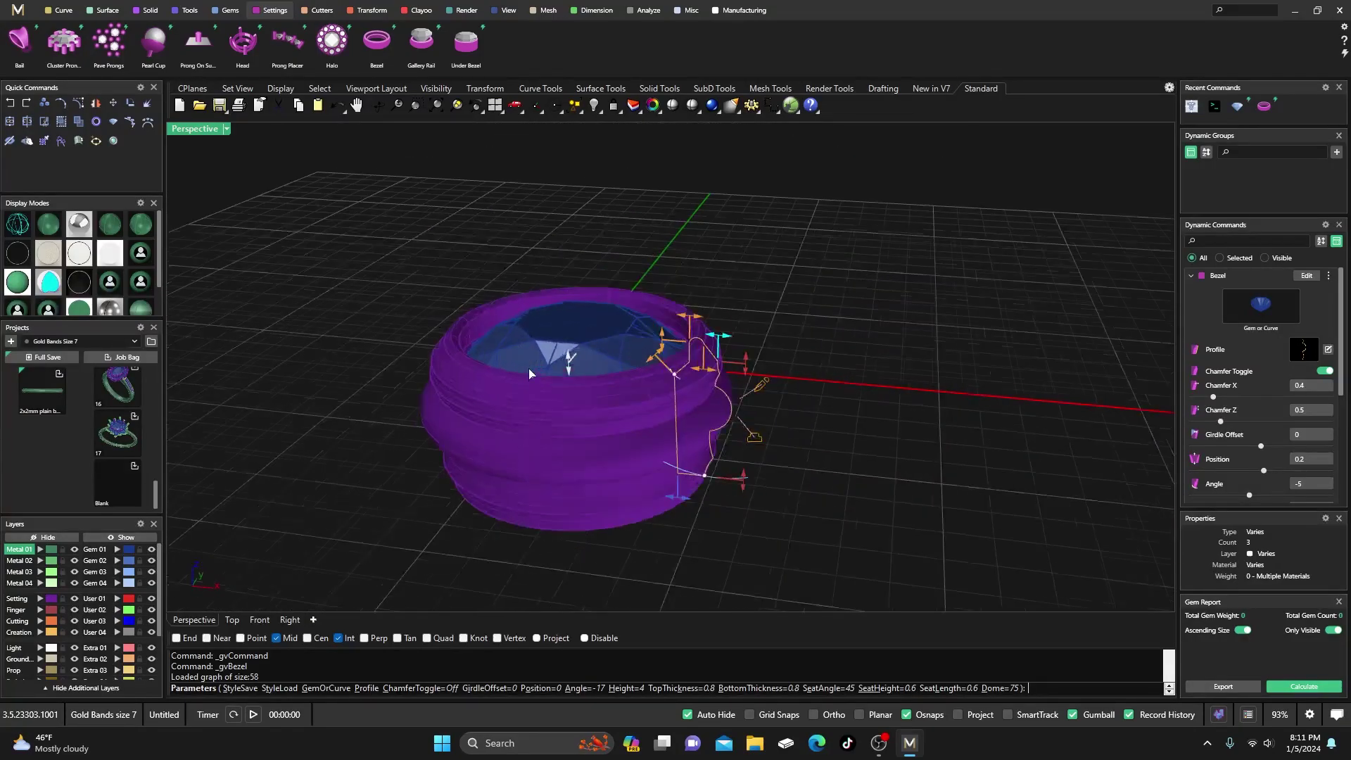
{"action": "right_click", "coordinate": [758, 281]}
{"action": "scroll", "coordinate": [678, 302], "scroll_direction": "down", "scroll_amount": 5}
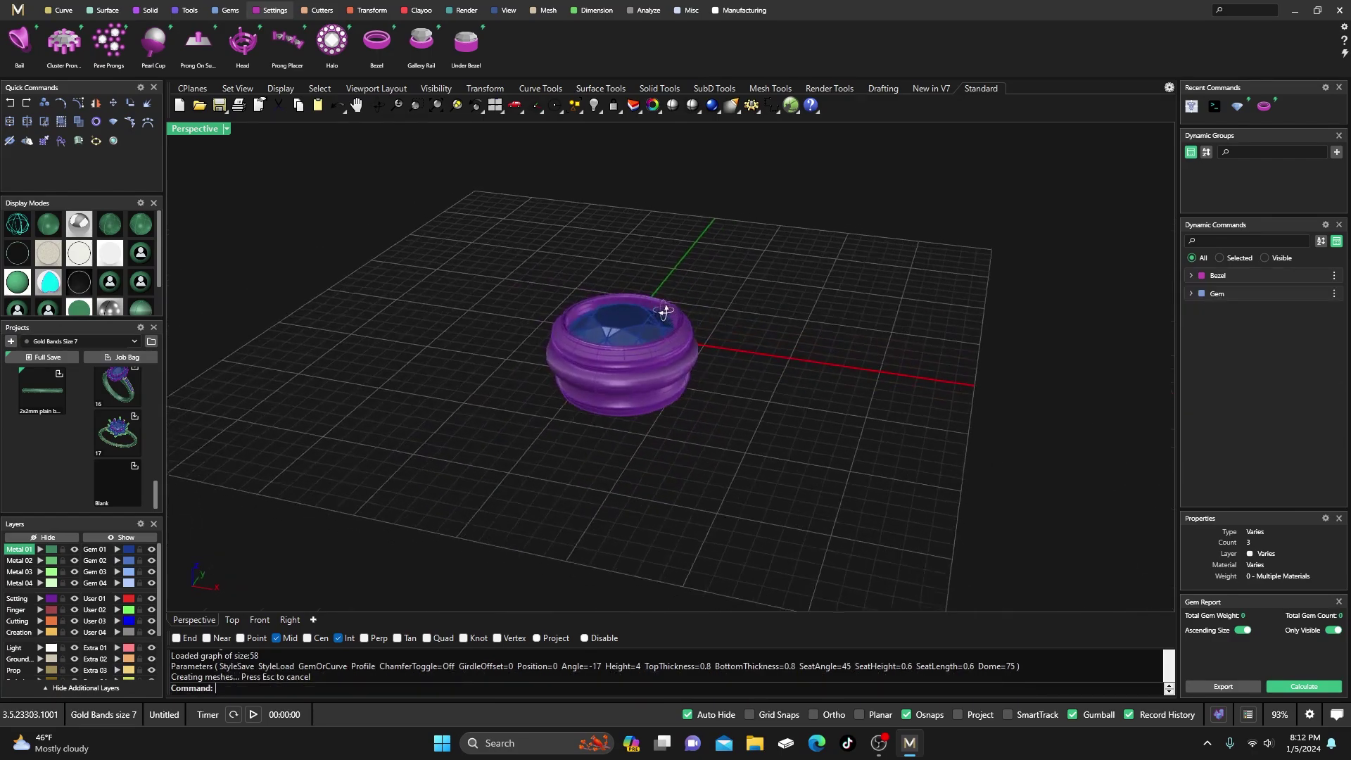
{"action": "scroll", "coordinate": [636, 371], "scroll_direction": "up", "scroll_amount": 5}
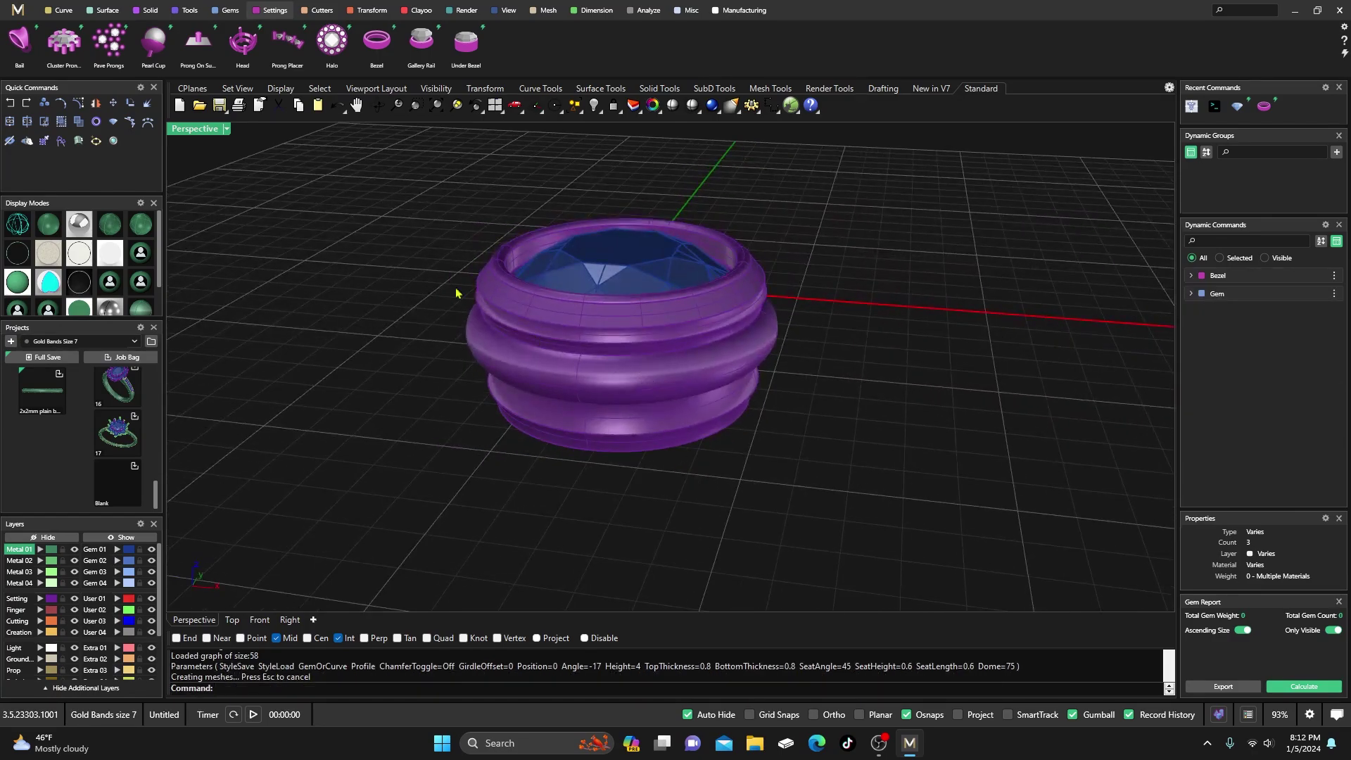
Step: Extract a horizontal isocurve at 180° around the bezel, in the groove just above the middle bulge
{"action": "left_click", "coordinate": [64, 10]}
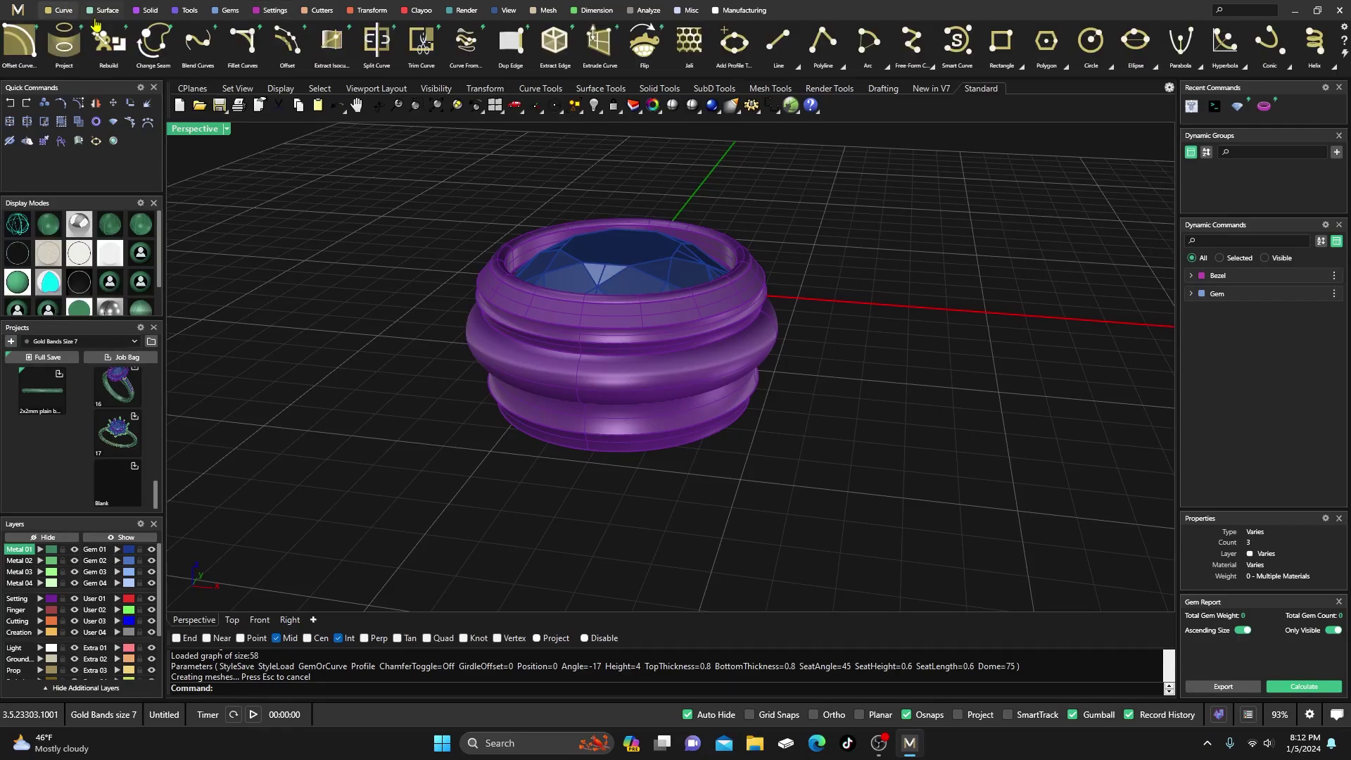
{"action": "left_click", "coordinate": [331, 42]}
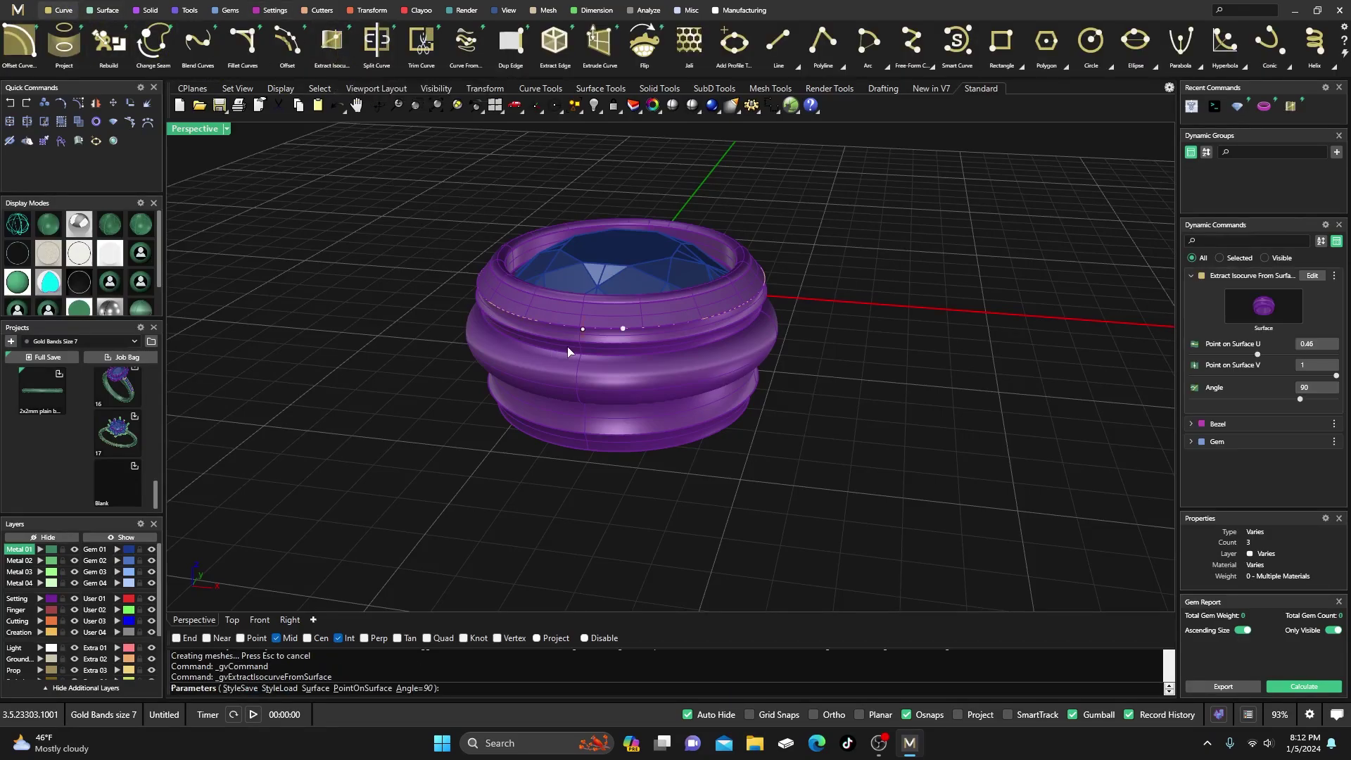
{"action": "scroll", "coordinate": [626, 340], "scroll_direction": "up", "scroll_amount": 3}
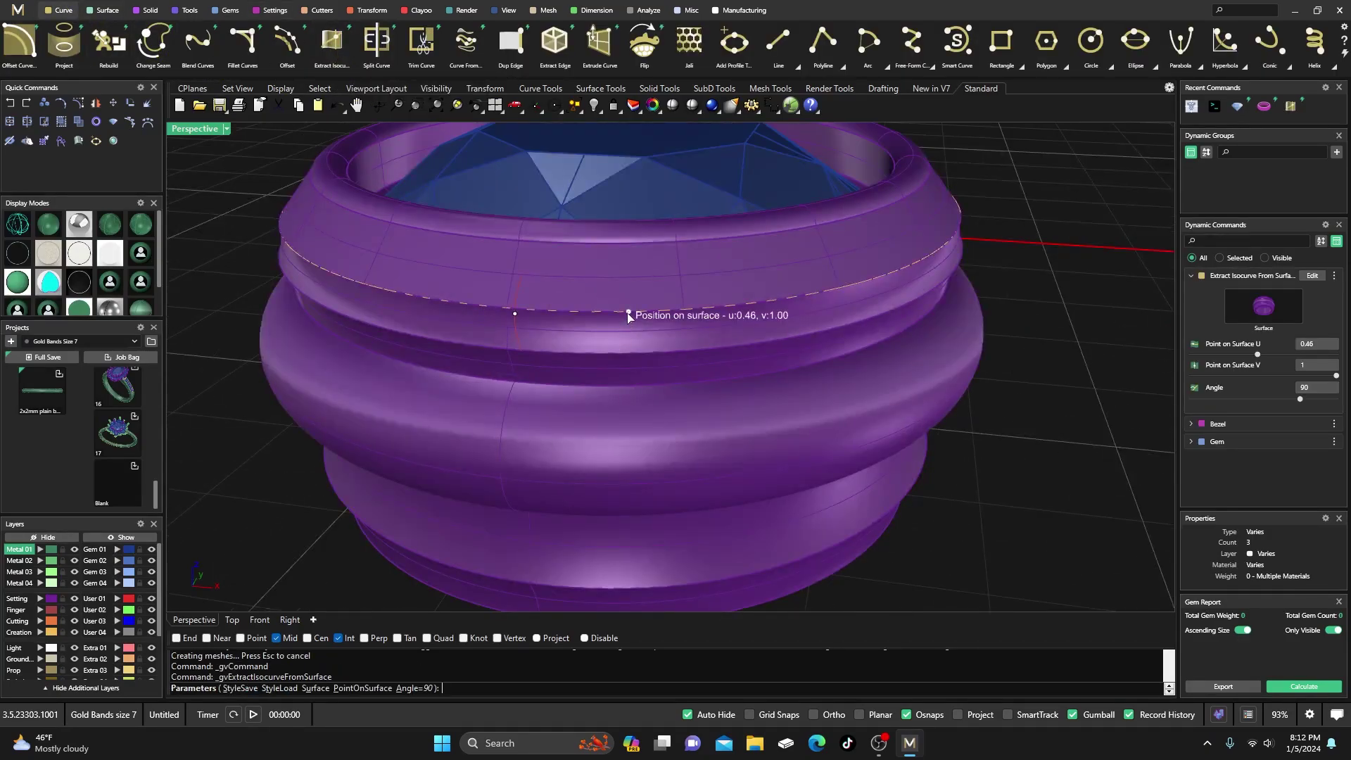
{"action": "right_click_drag", "start_coordinate": [626, 339], "coordinate": [627, 329]}
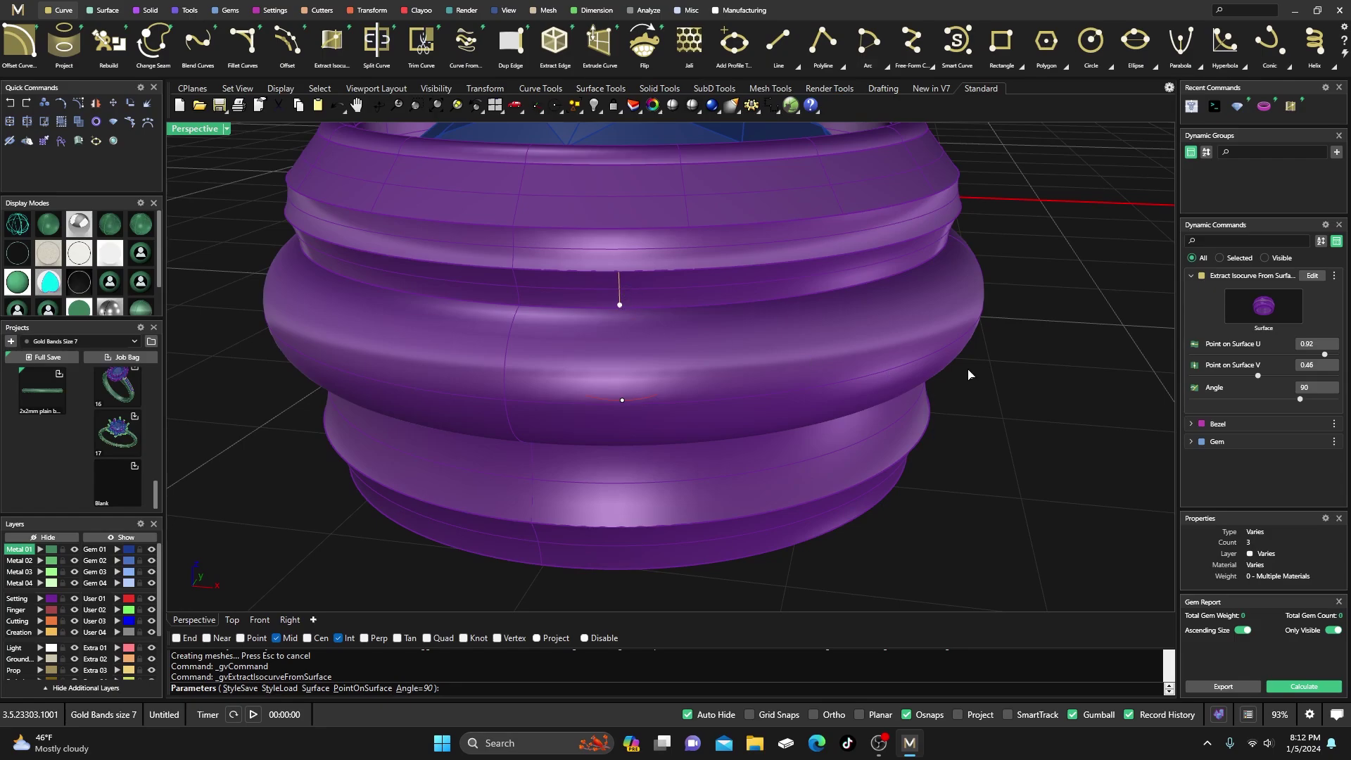
{"action": "left_click_drag", "start_coordinate": [1301, 399], "coordinate": [1336, 399]}
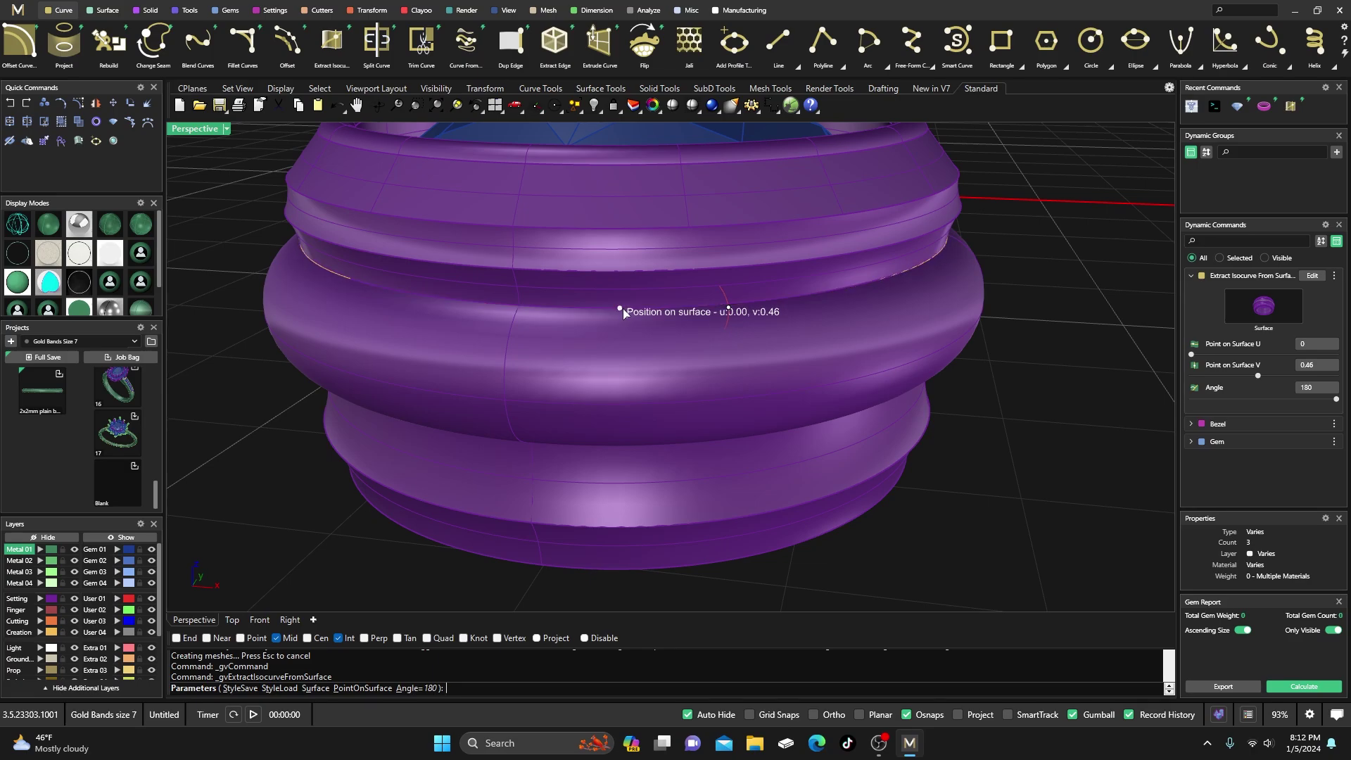
{"action": "left_click", "coordinate": [623, 310]}
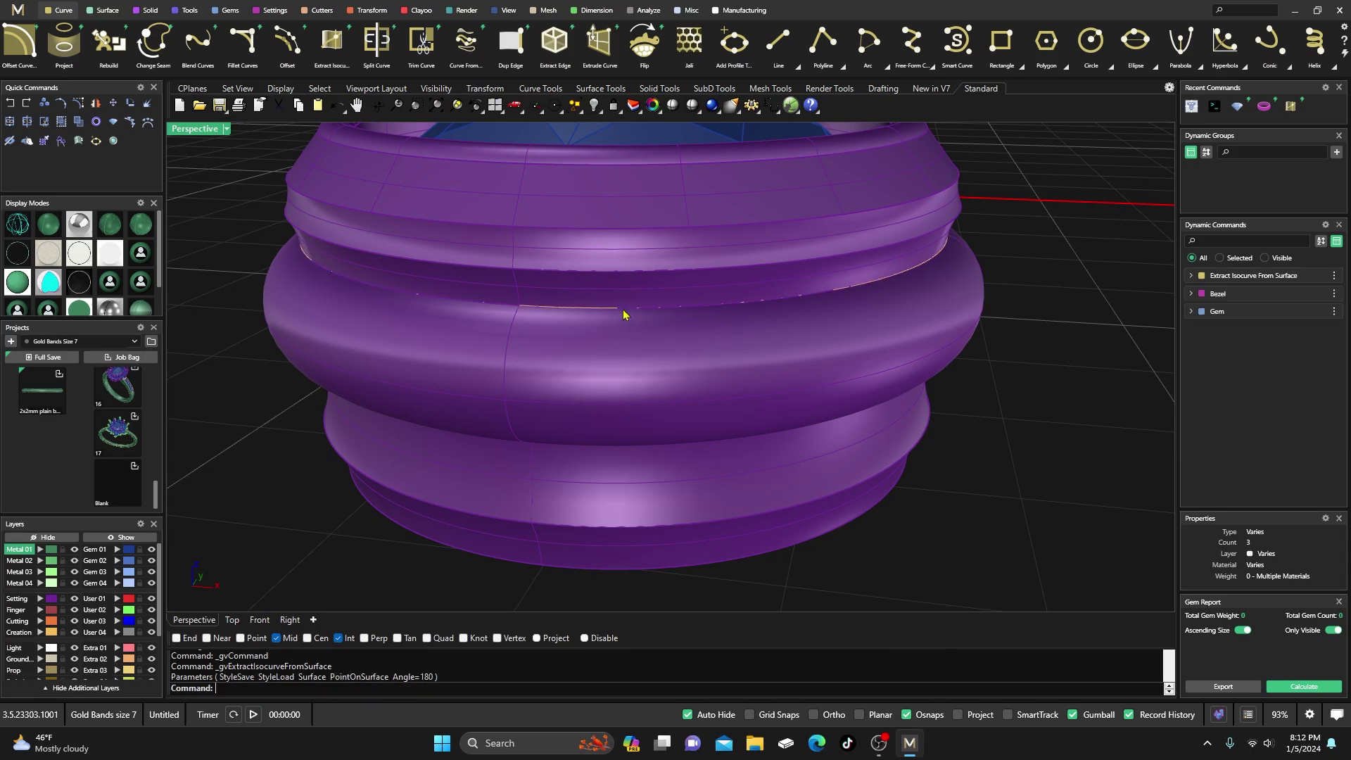
Step: Extract a second isocurve at 180° around the bezel's lower band, below the middle bulge
{"action": "right_click", "coordinate": [608, 392]}
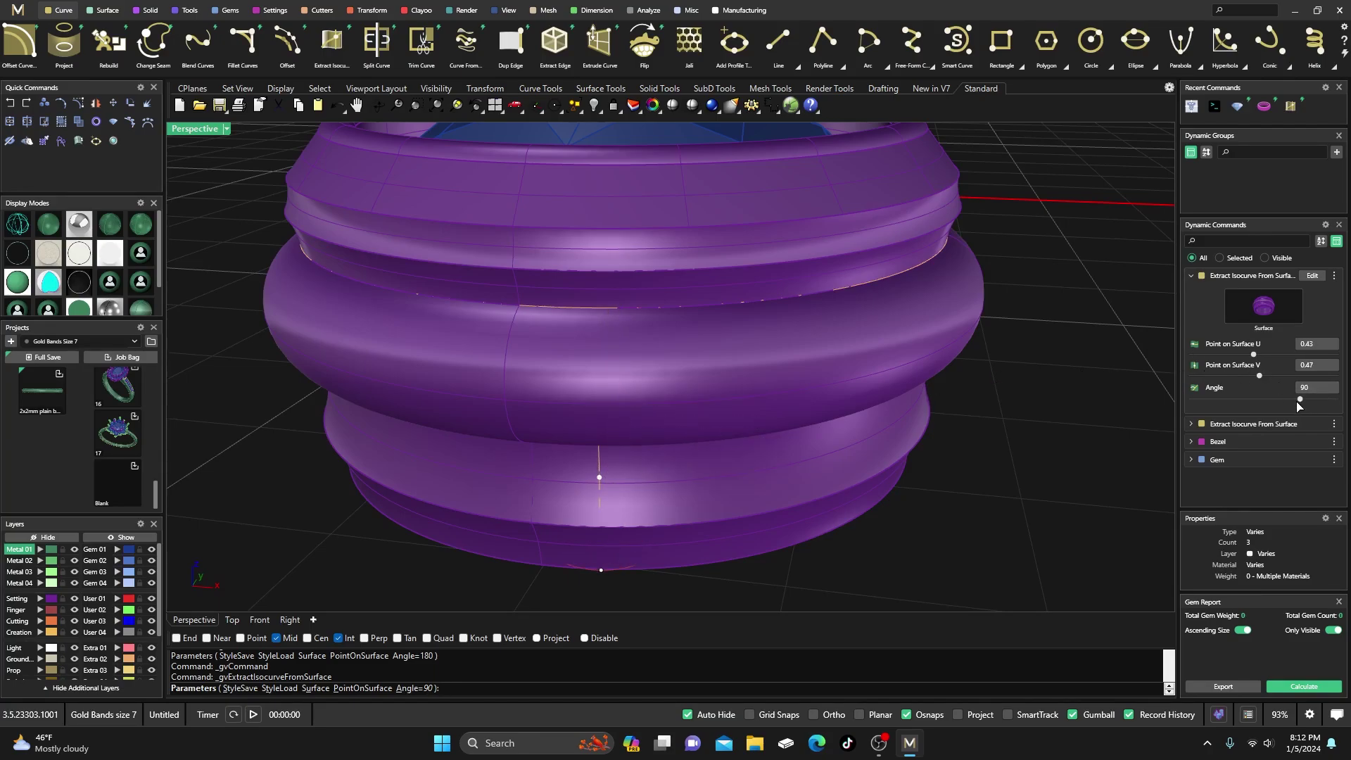
{"action": "left_click_drag", "start_coordinate": [1301, 400], "coordinate": [1336, 399]}
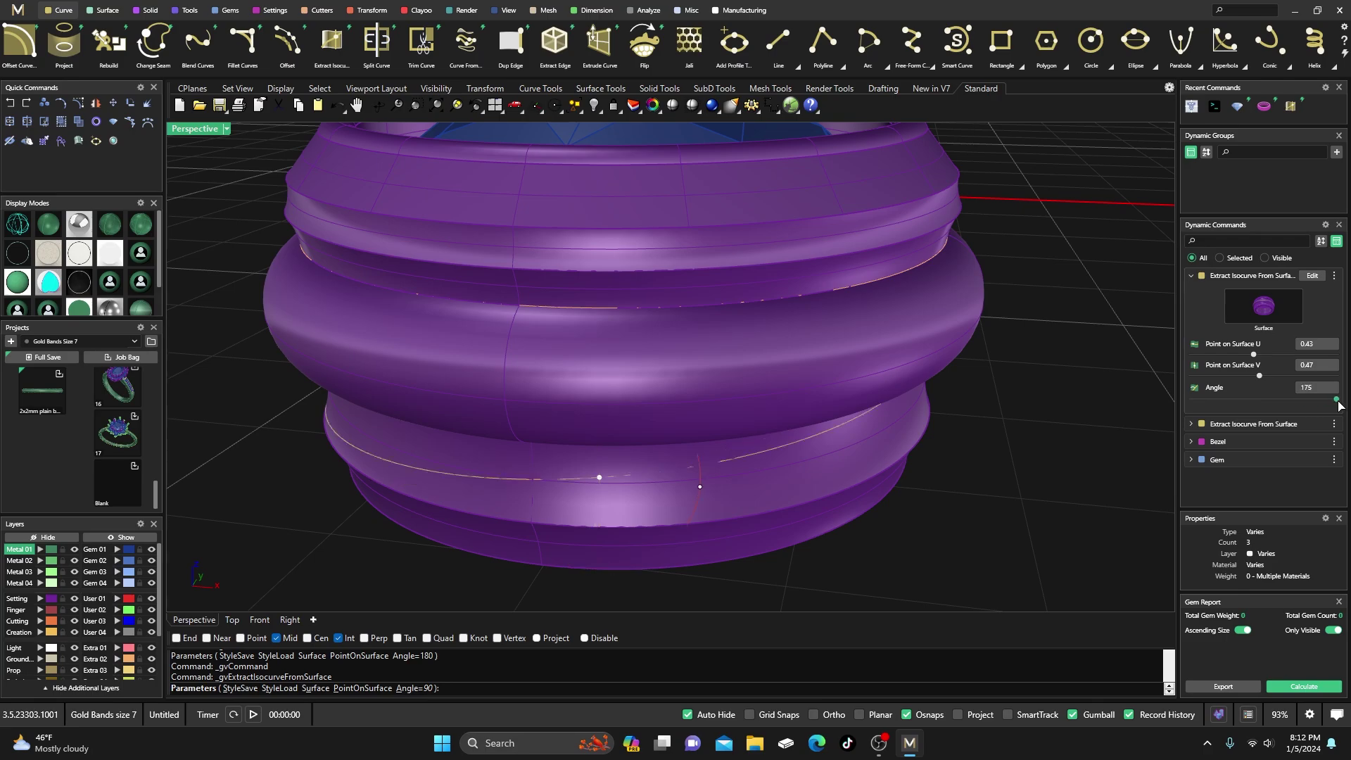
{"action": "left_click", "coordinate": [600, 483]}
{"action": "right_click", "coordinate": [582, 466]}
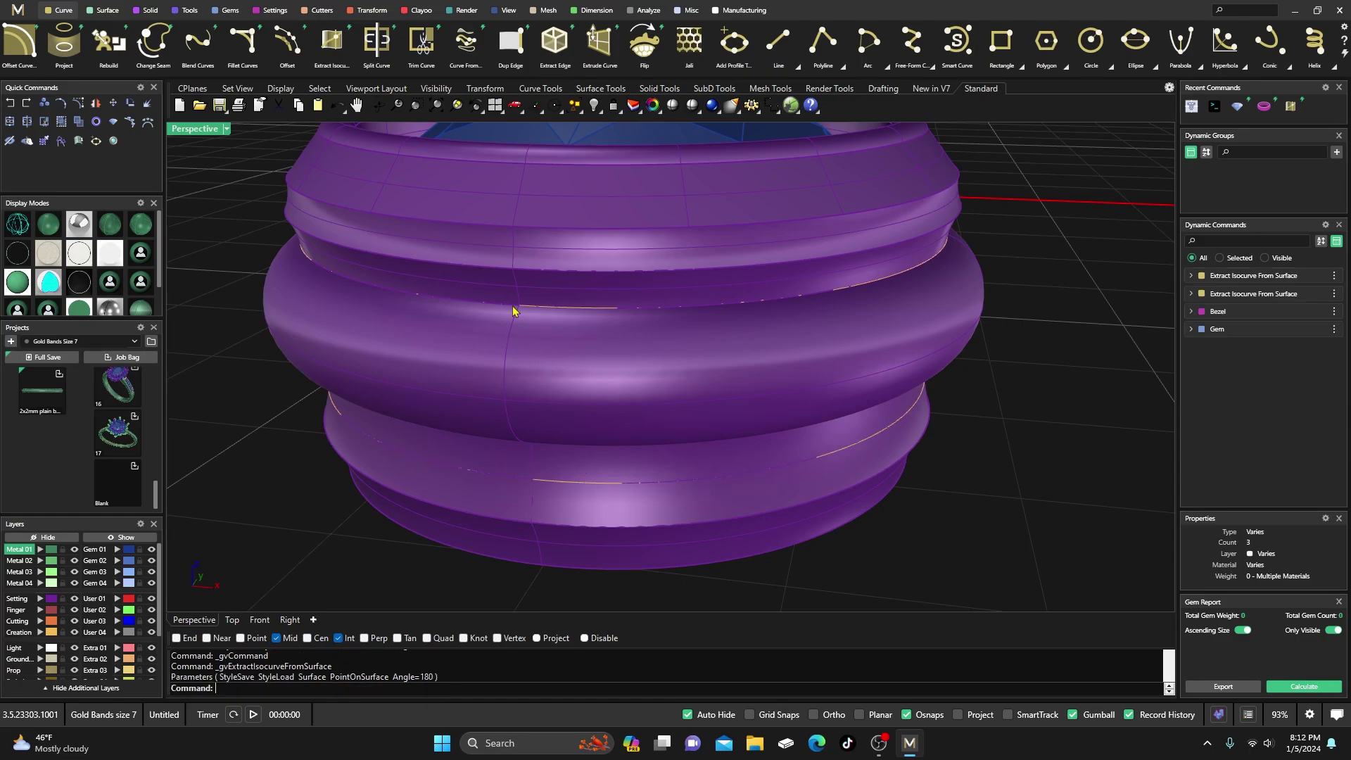
Step: Run Object On Curve on the upper isocurve and extend the spheres around the bezel to an end position of 0.997
{"action": "left_click", "coordinate": [574, 312]}
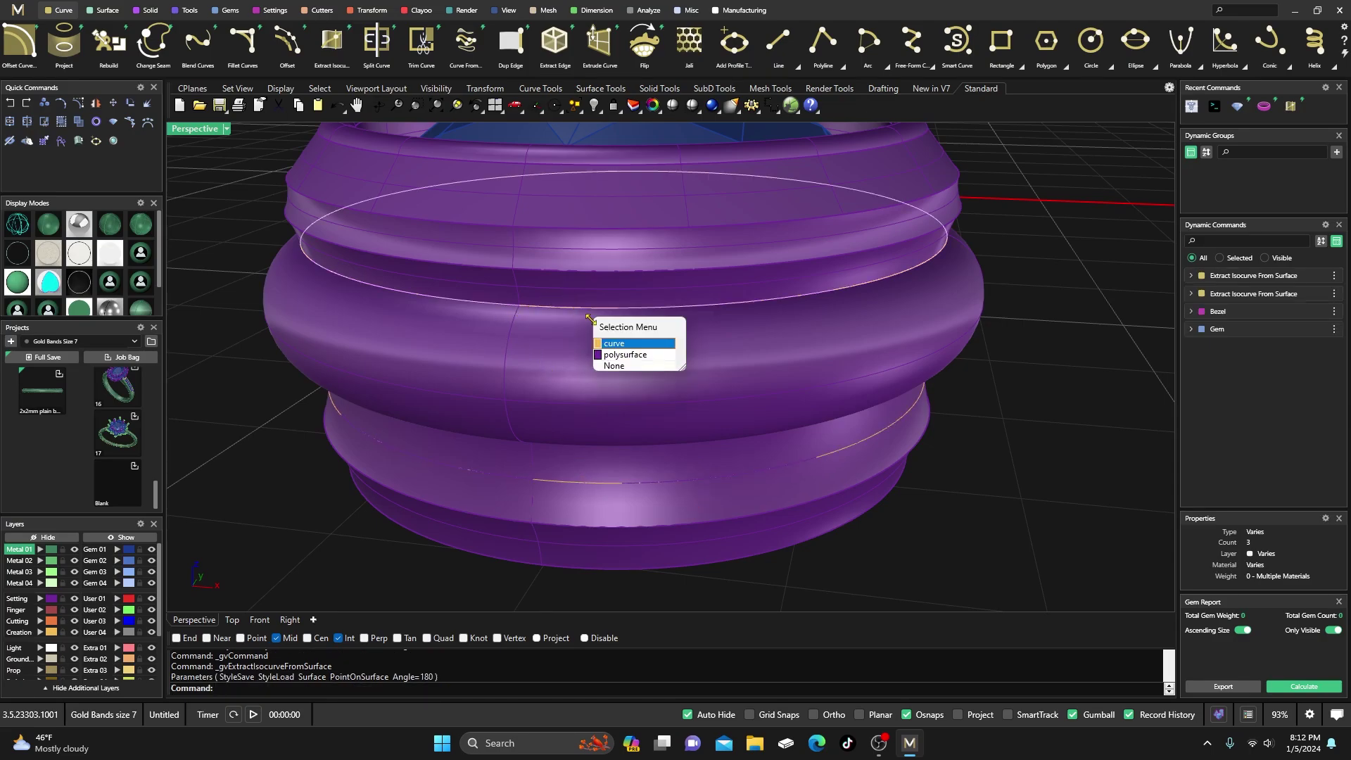
{"action": "left_click", "coordinate": [621, 345]}
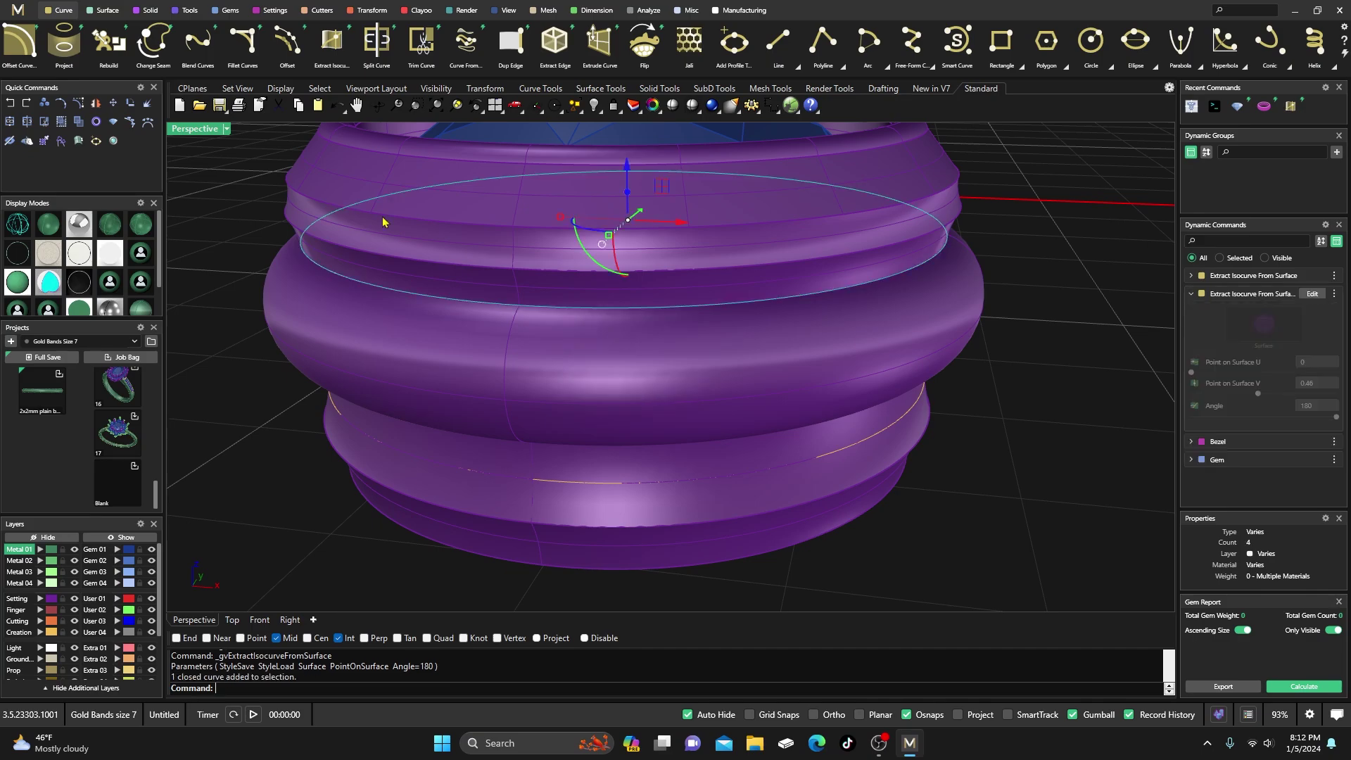
{"action": "left_click", "coordinate": [150, 11]}
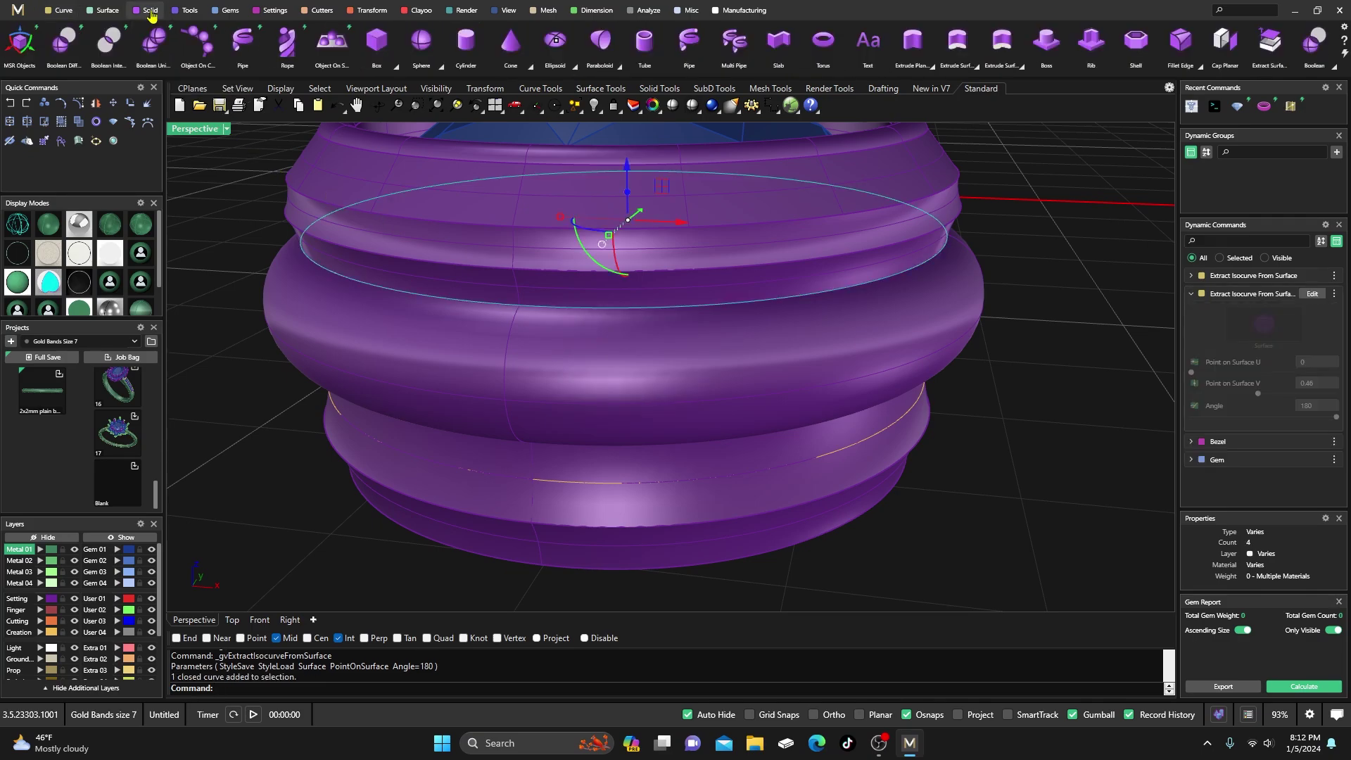
{"action": "left_click", "coordinate": [199, 41]}
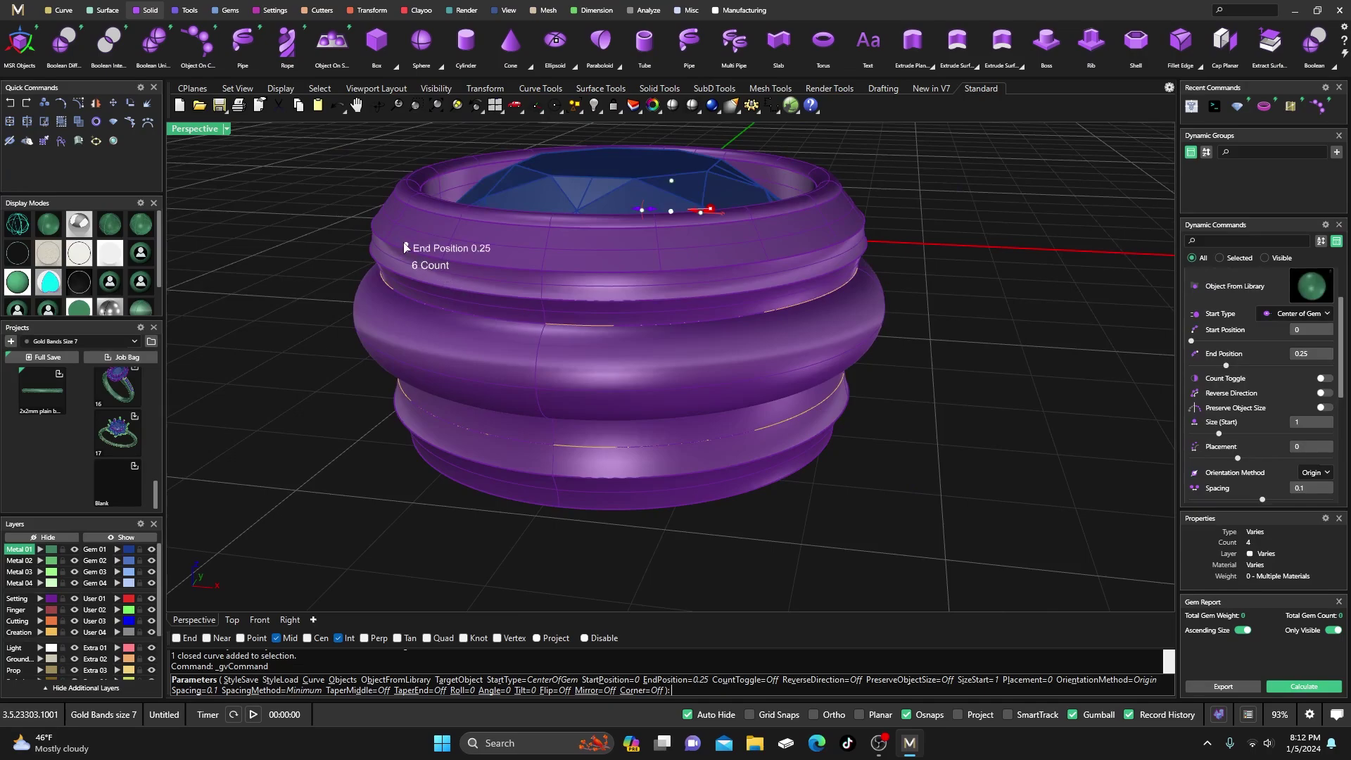
{"action": "left_click_drag", "start_coordinate": [406, 249], "coordinate": [844, 244]}
{"action": "right_click_drag", "start_coordinate": [867, 335], "coordinate": [442, 262]}
{"action": "left_click_drag", "start_coordinate": [442, 264], "coordinate": [653, 216]}
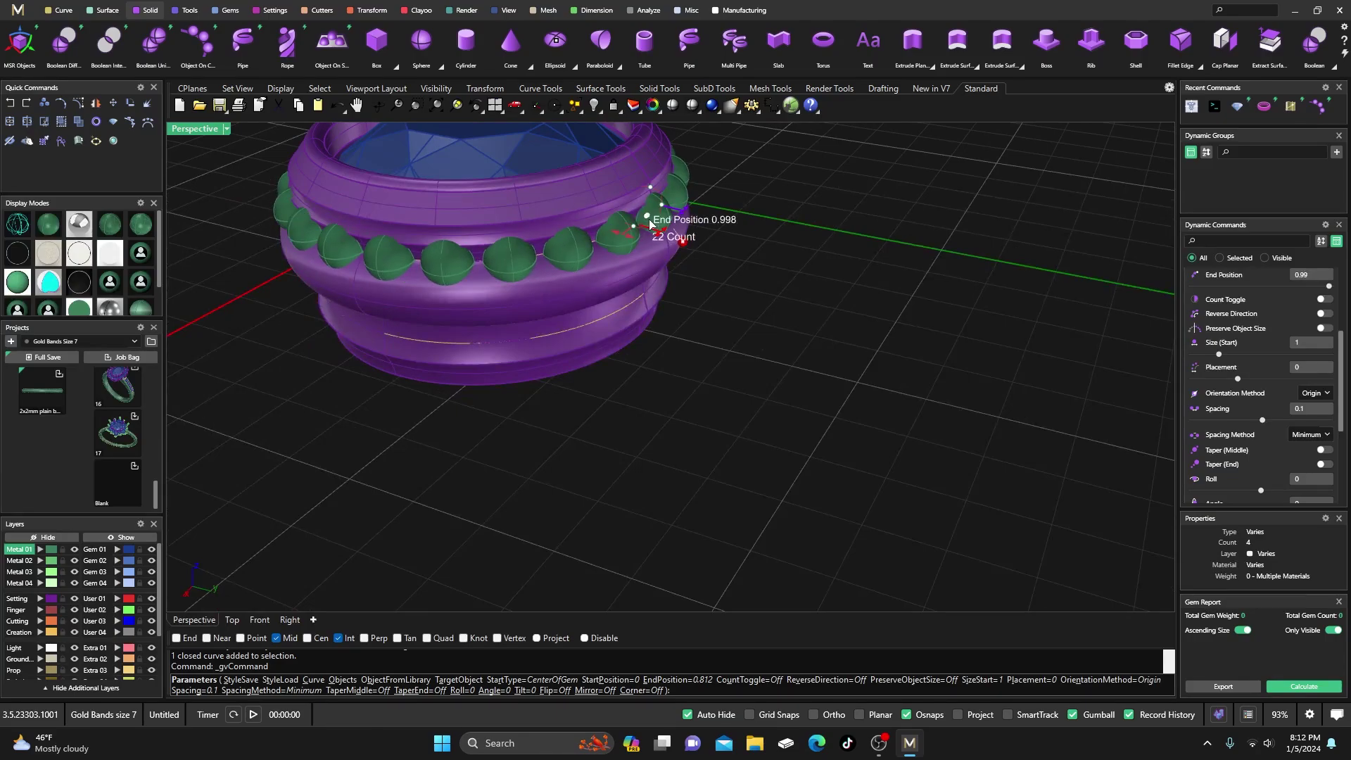
{"action": "scroll", "coordinate": [708, 421], "scroll_direction": "down", "scroll_amount": 3}
{"action": "scroll", "coordinate": [665, 294], "scroll_direction": "up", "scroll_amount": 7}
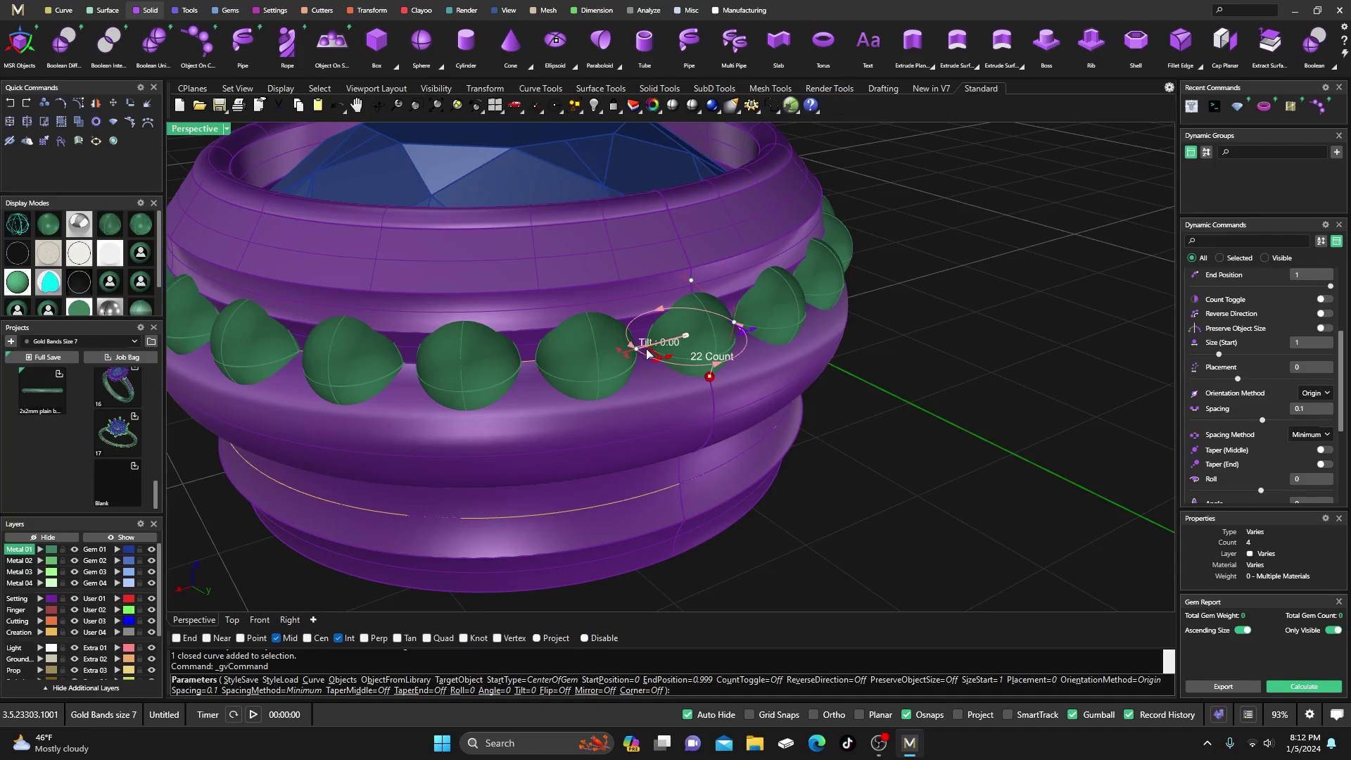
{"action": "left_click_drag", "start_coordinate": [684, 337], "coordinate": [680, 338]}
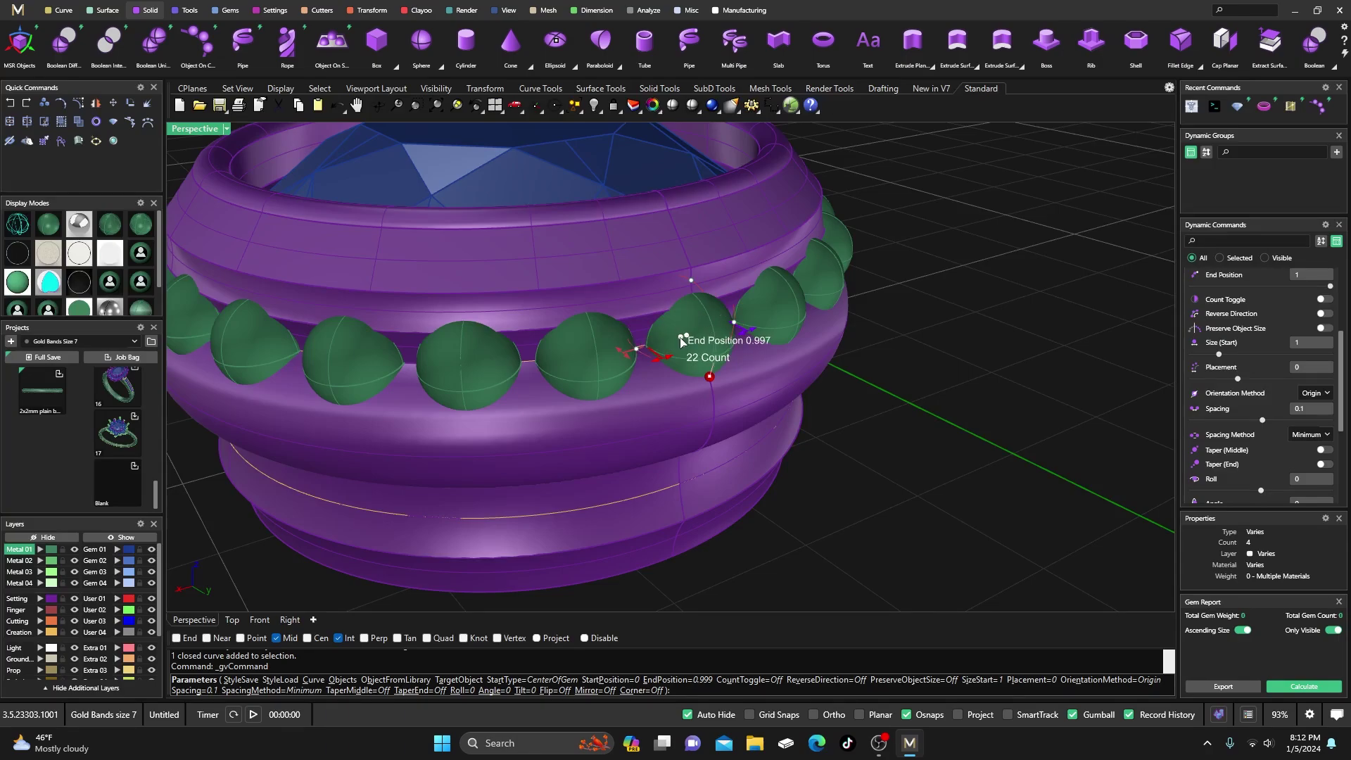
Step: Set the upper row's sphere size to 1.1 and its spacing to -0.36 mm, and complete the row
{"action": "scroll", "coordinate": [681, 340], "scroll_direction": "up", "scroll_amount": 3}
{"action": "scroll", "coordinate": [683, 339], "scroll_direction": "down", "scroll_amount": 1}
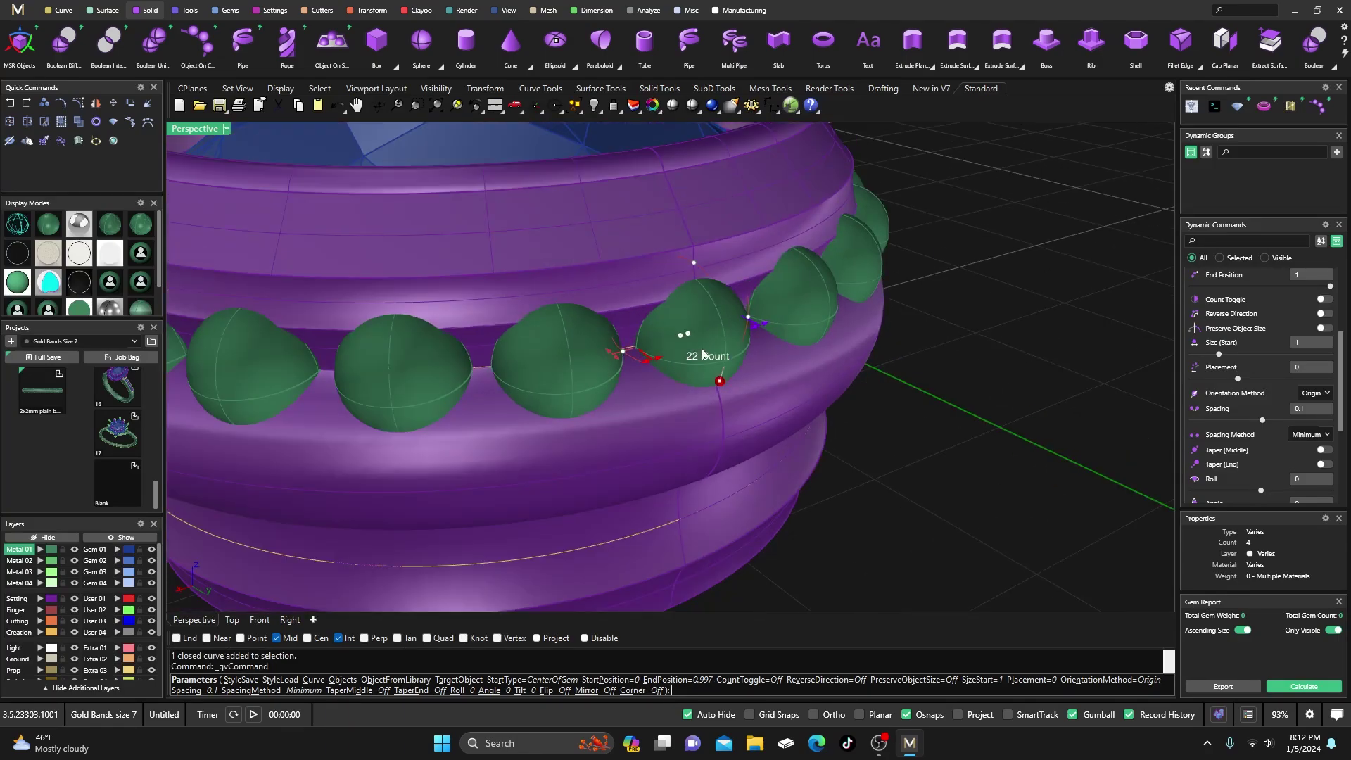
{"action": "scroll", "coordinate": [734, 364], "scroll_direction": "down", "scroll_amount": 2}
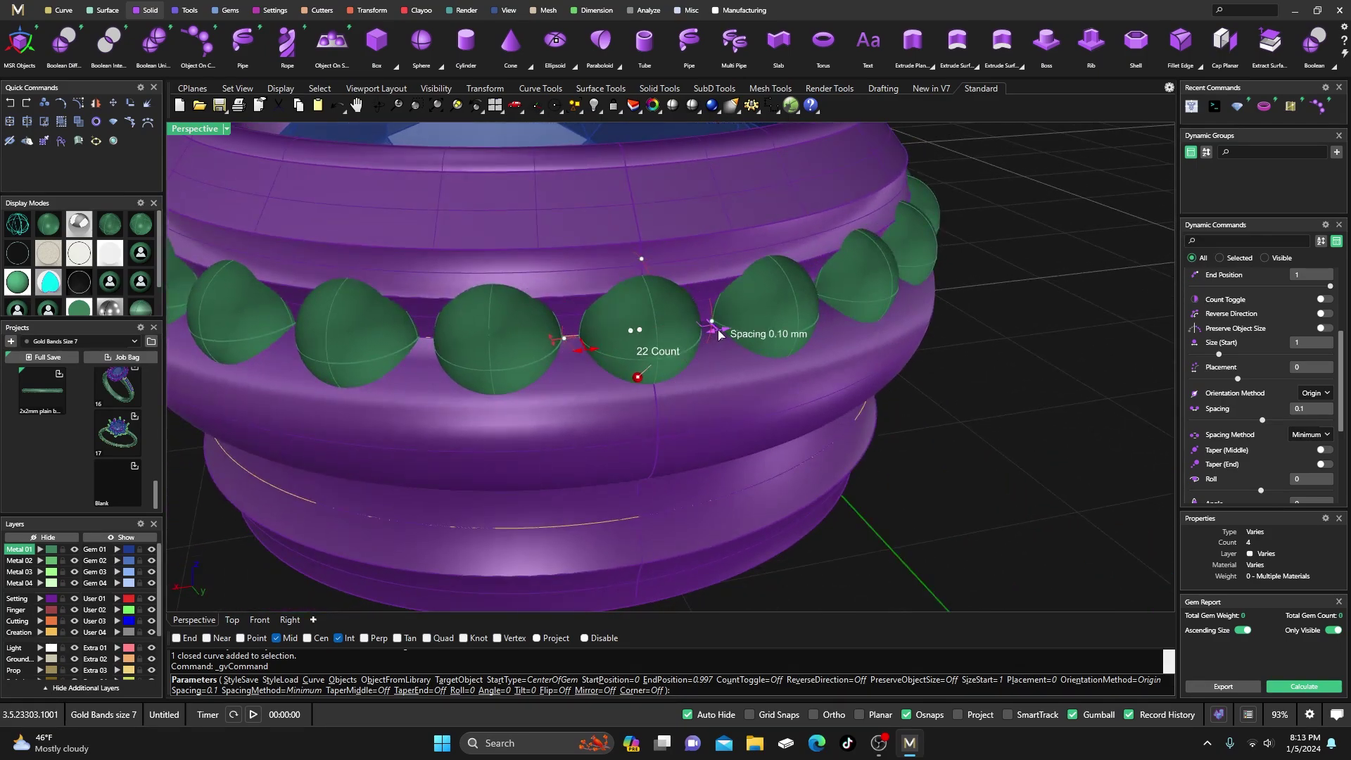
{"action": "left_click_drag", "start_coordinate": [710, 323], "coordinate": [680, 341]}
{"action": "scroll", "coordinate": [679, 341], "scroll_direction": "down", "scroll_amount": 3}
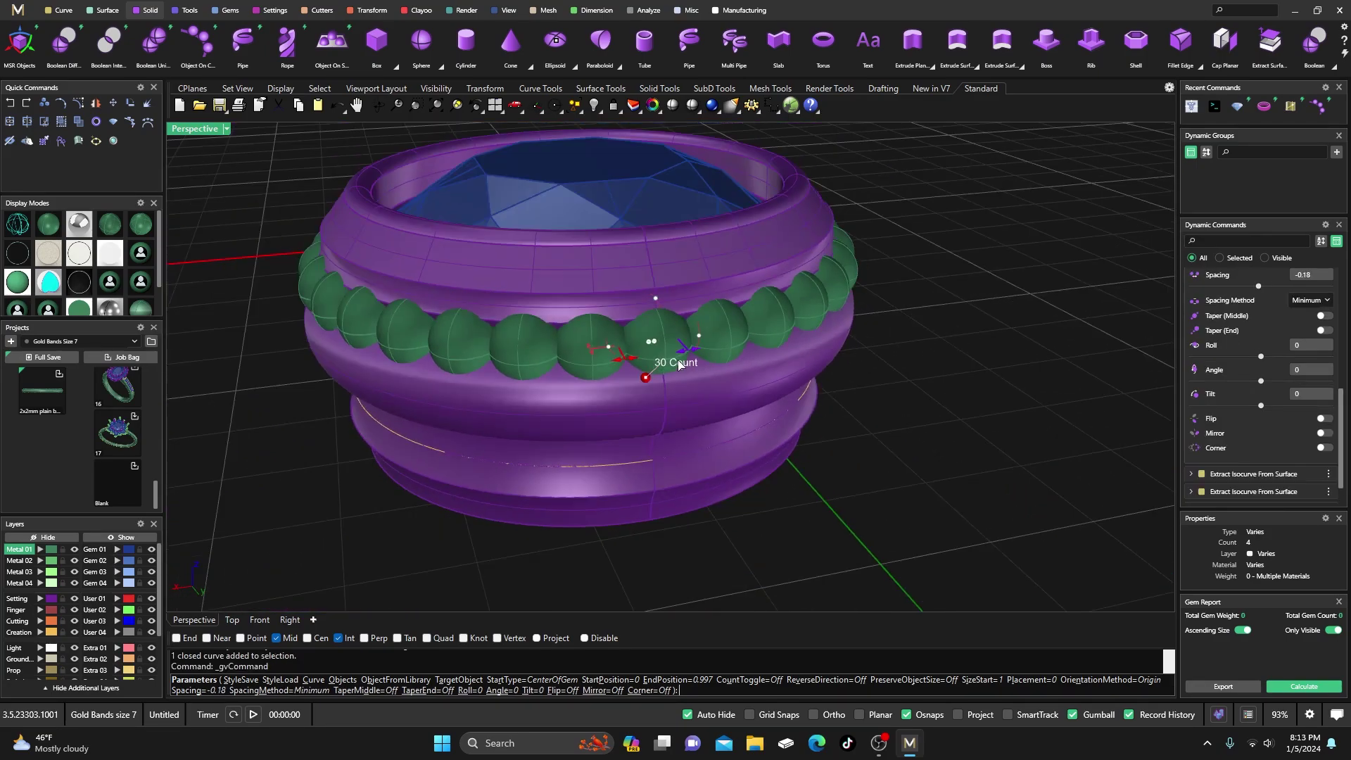
{"action": "scroll", "coordinate": [722, 347], "scroll_direction": "down", "scroll_amount": 1}
{"action": "scroll", "coordinate": [694, 346], "scroll_direction": "up", "scroll_amount": 3}
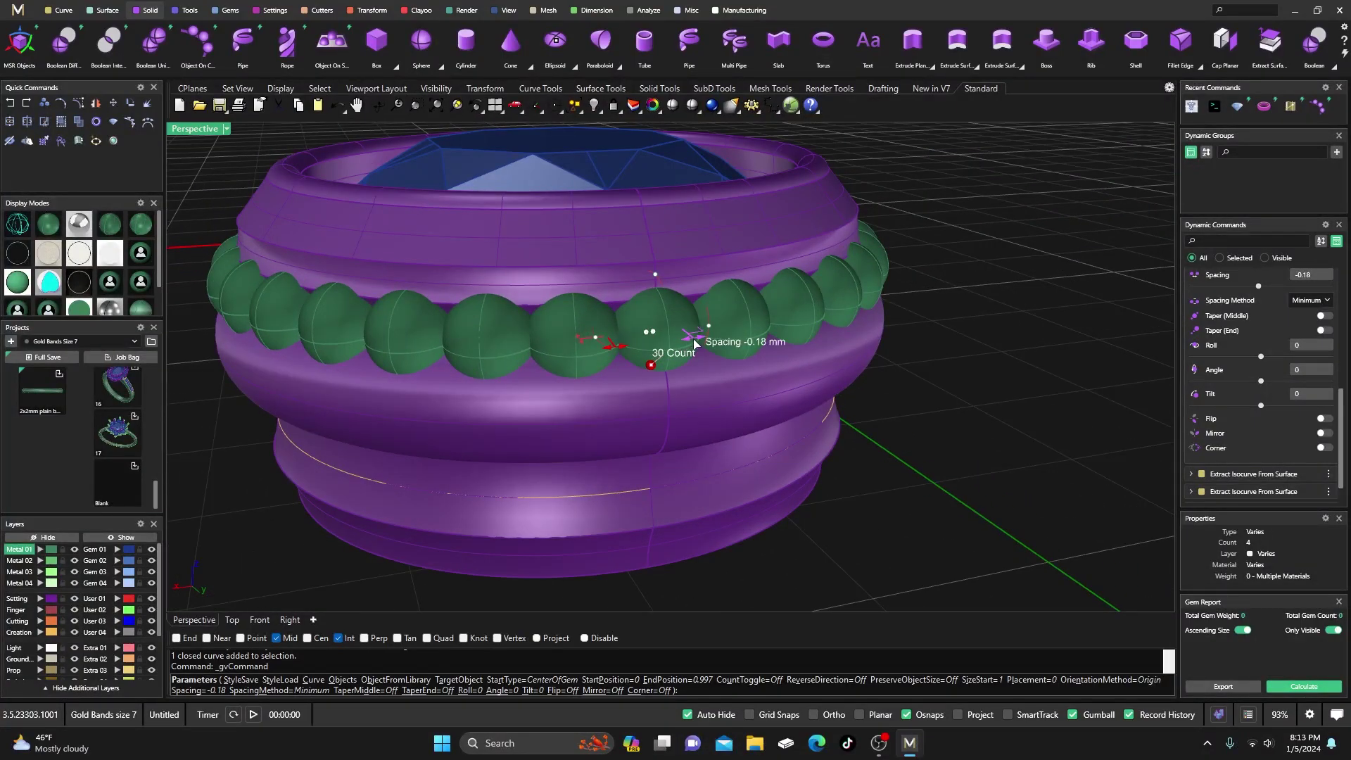
{"action": "left_click_drag", "start_coordinate": [614, 345], "coordinate": [605, 345]}
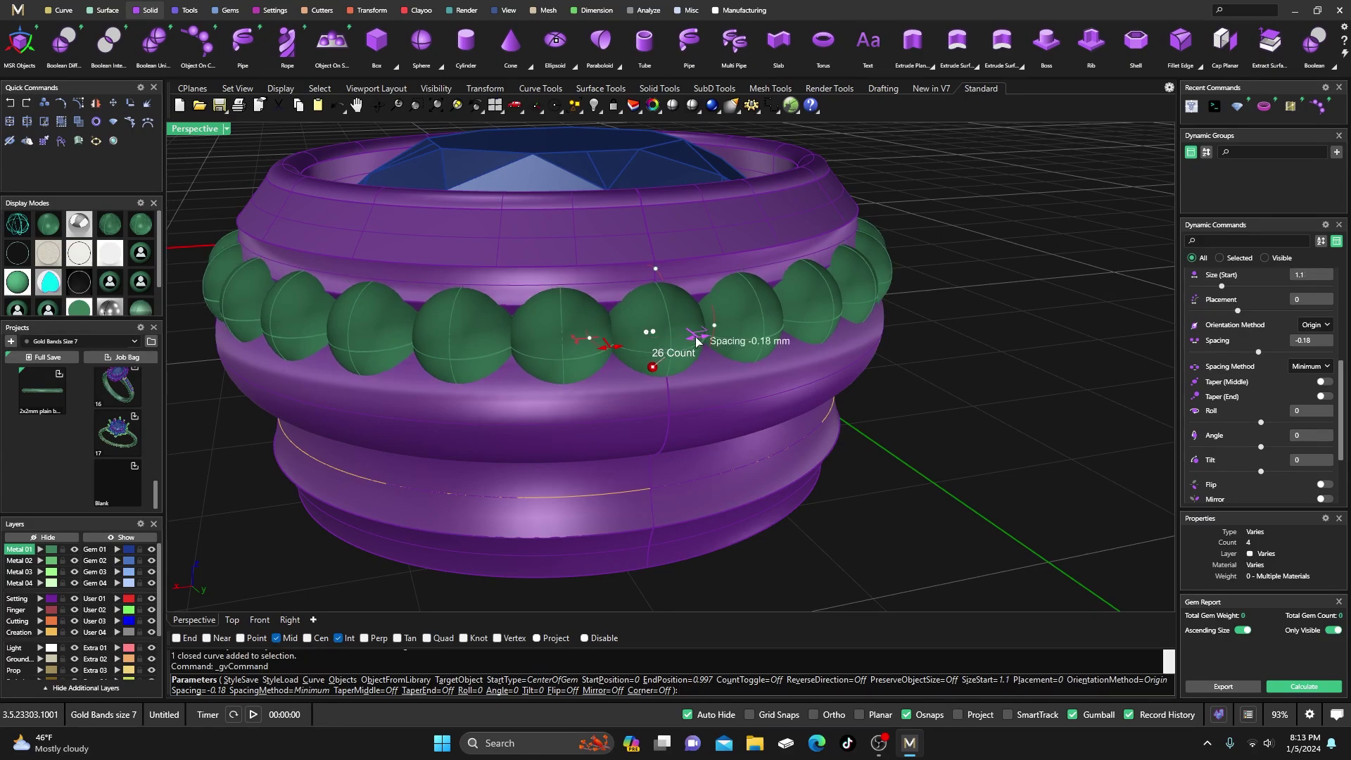
{"action": "left_click_drag", "start_coordinate": [692, 343], "coordinate": [683, 345]}
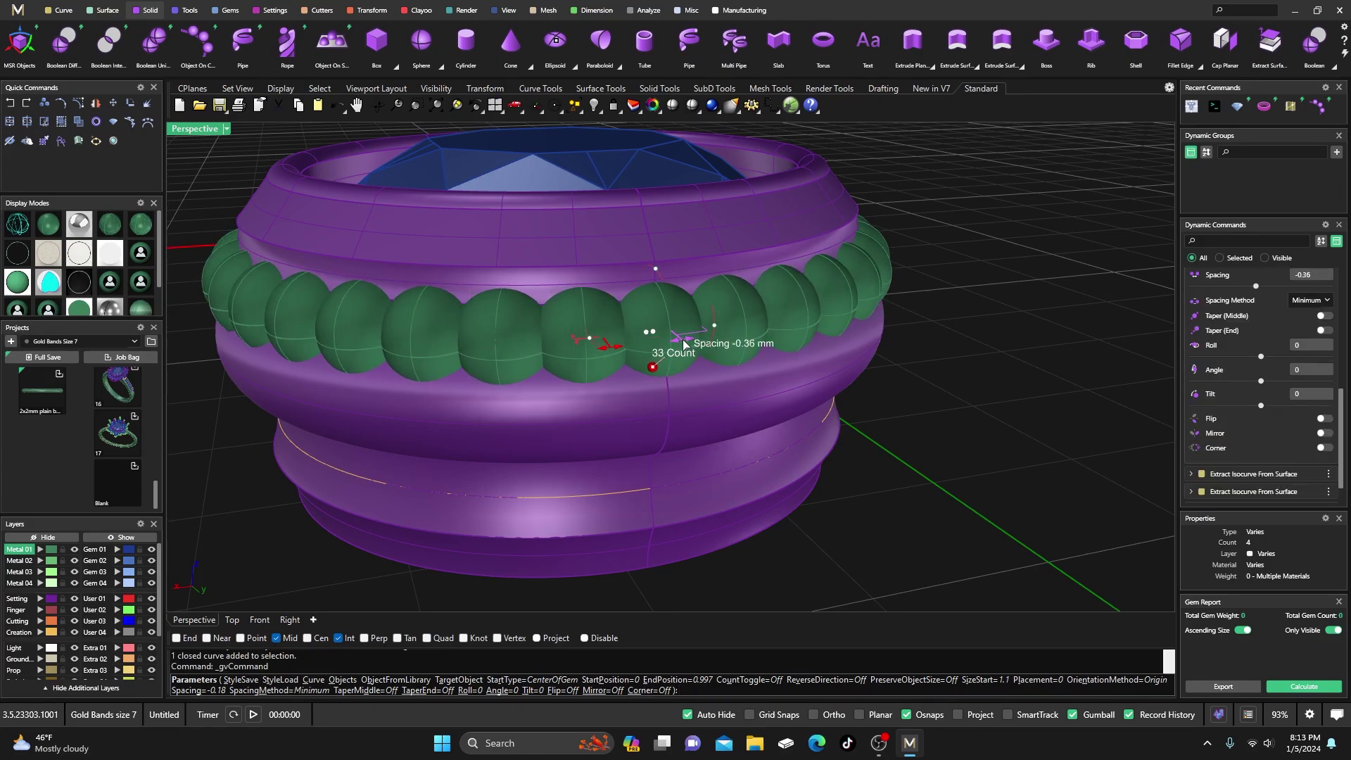
{"action": "scroll", "coordinate": [667, 350], "scroll_direction": "down", "scroll_amount": 5}
{"action": "right_click_drag", "start_coordinate": [668, 349], "coordinate": [765, 299]}
{"action": "key", "text": "Return"}
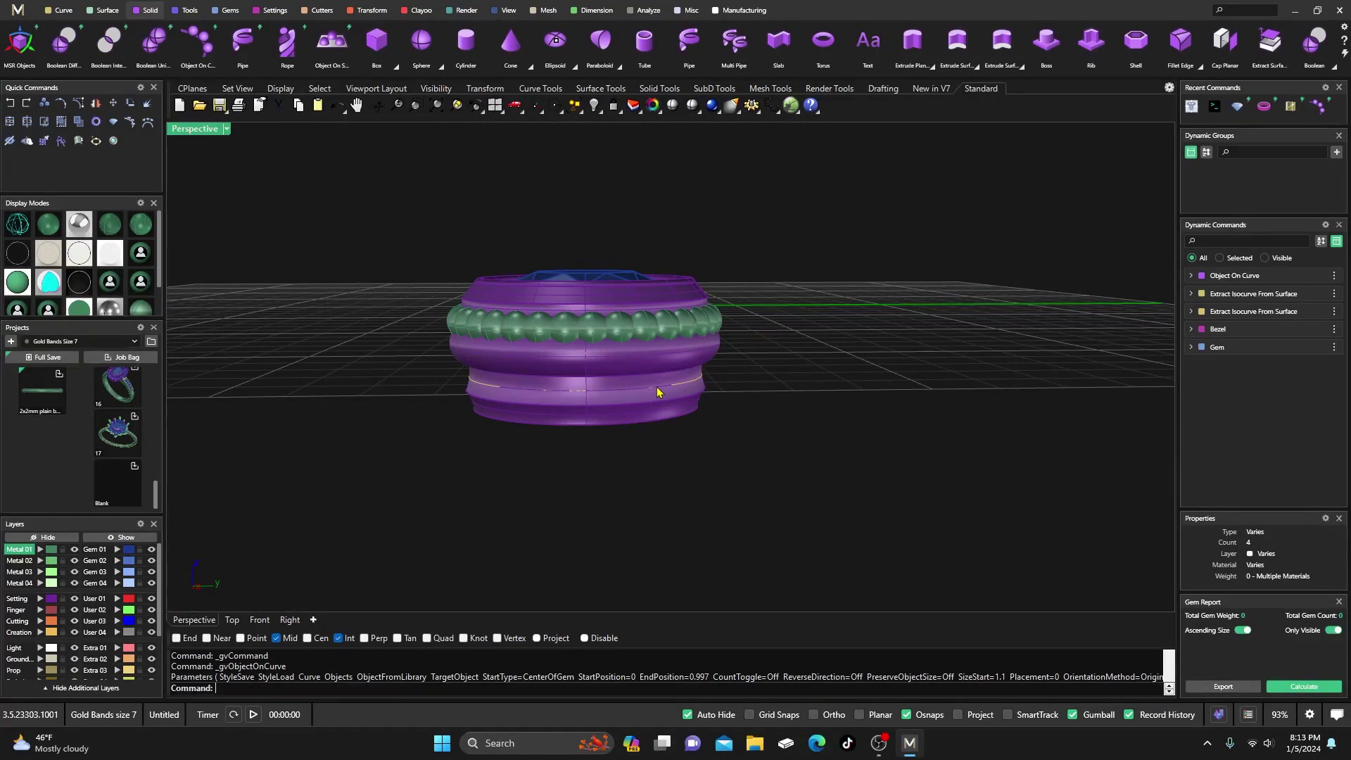
Step: Create a three-thread rope along the lower isocurve with a turn distance of 2
{"action": "scroll", "coordinate": [659, 391], "scroll_direction": "up", "scroll_amount": 3}
{"action": "left_click", "coordinate": [706, 385]}
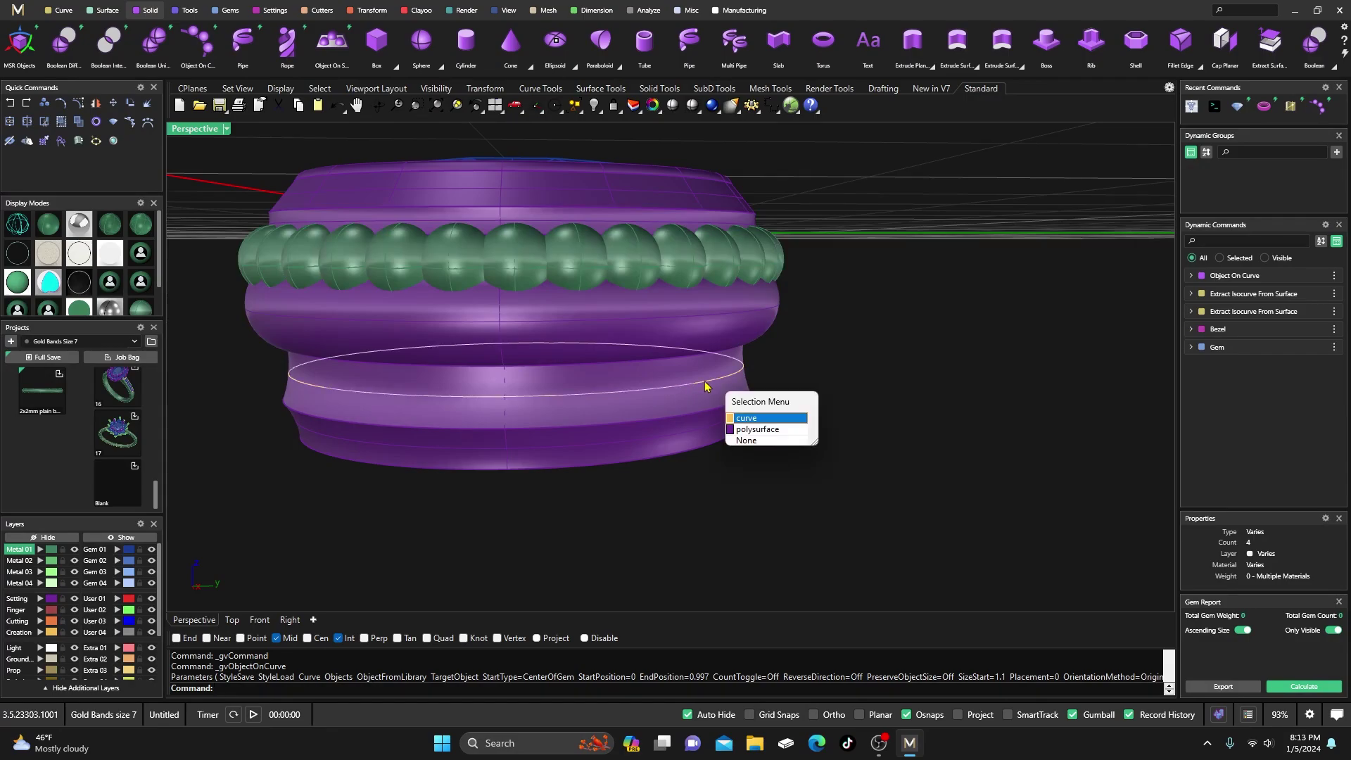
{"action": "left_click", "coordinate": [747, 418]}
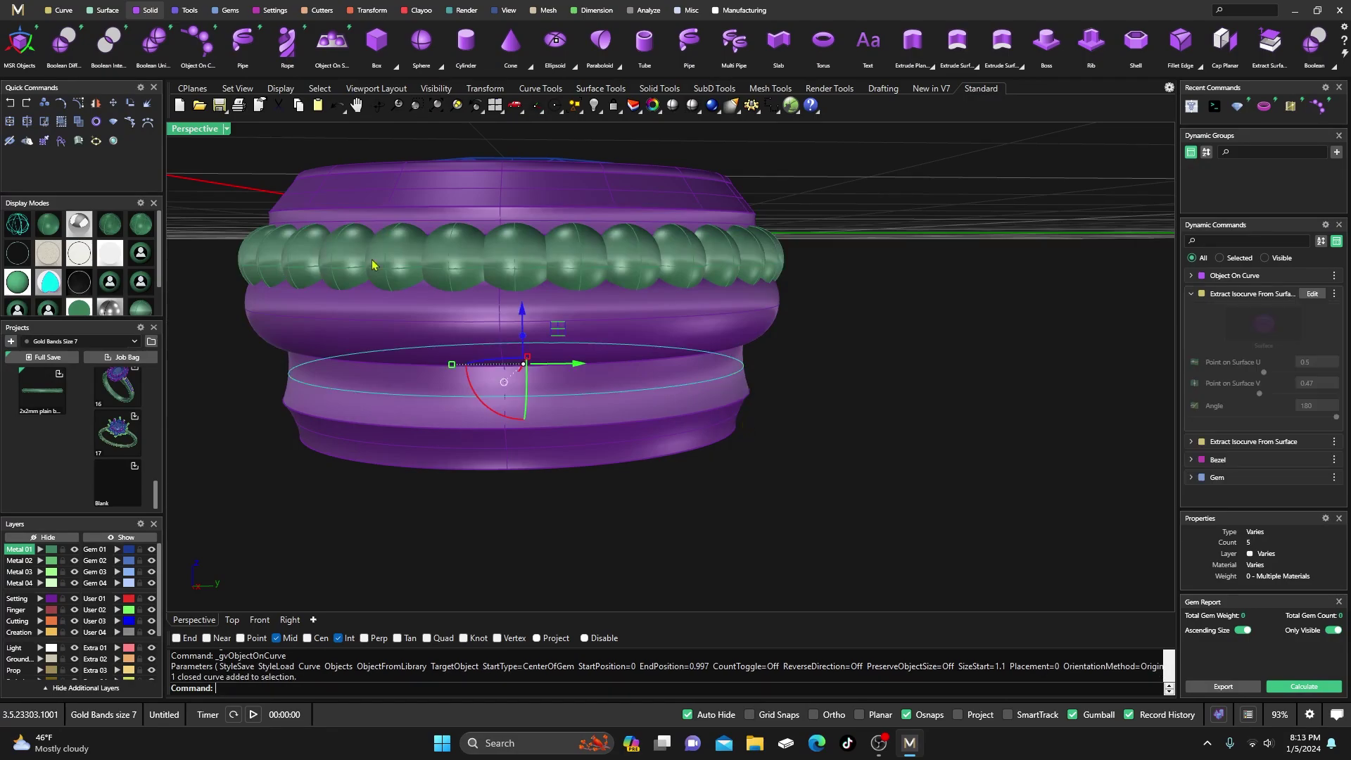
{"action": "left_click", "coordinate": [288, 44]}
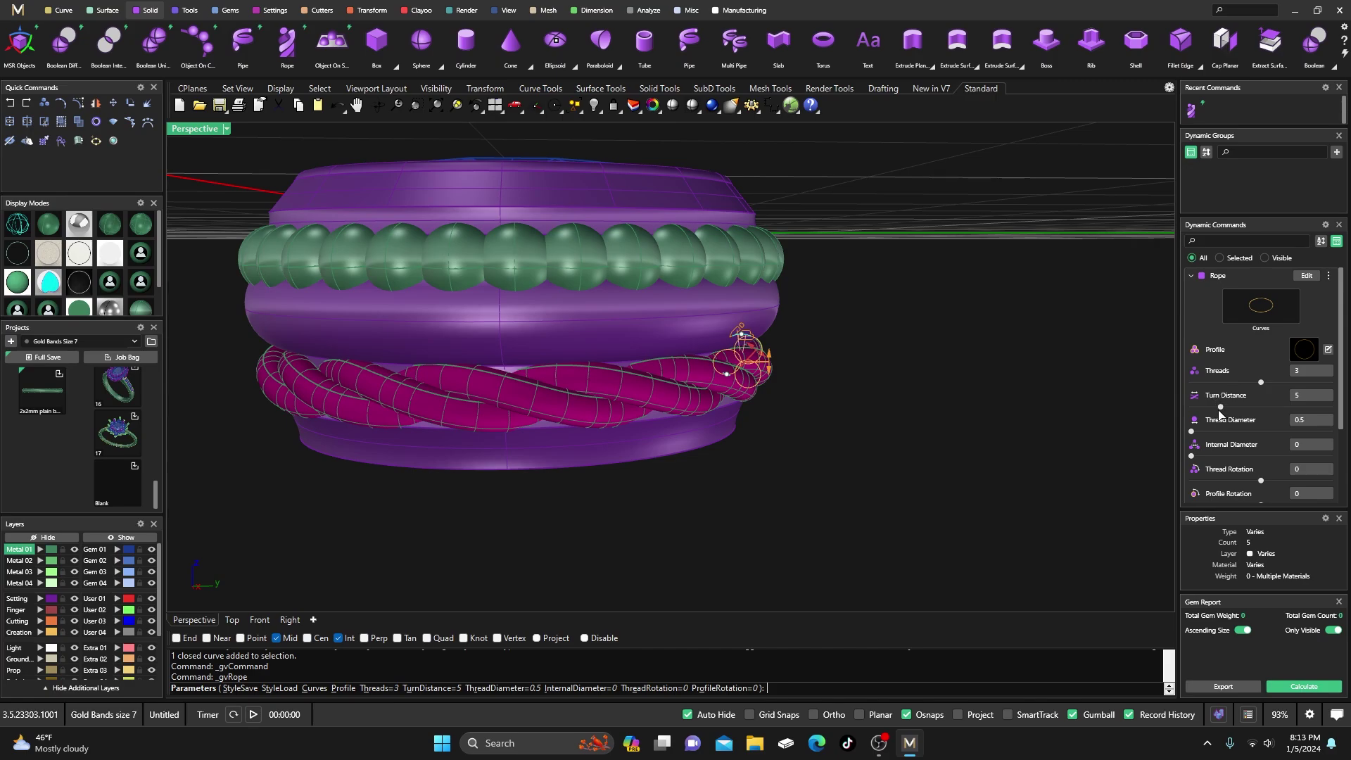
{"action": "left_click_drag", "start_coordinate": [1222, 415], "coordinate": [1201, 411]}
Step: Set the rope's thread diameter to 0.65 and complete the rope
{"action": "right_click_drag", "start_coordinate": [1028, 417], "coordinate": [865, 383]}
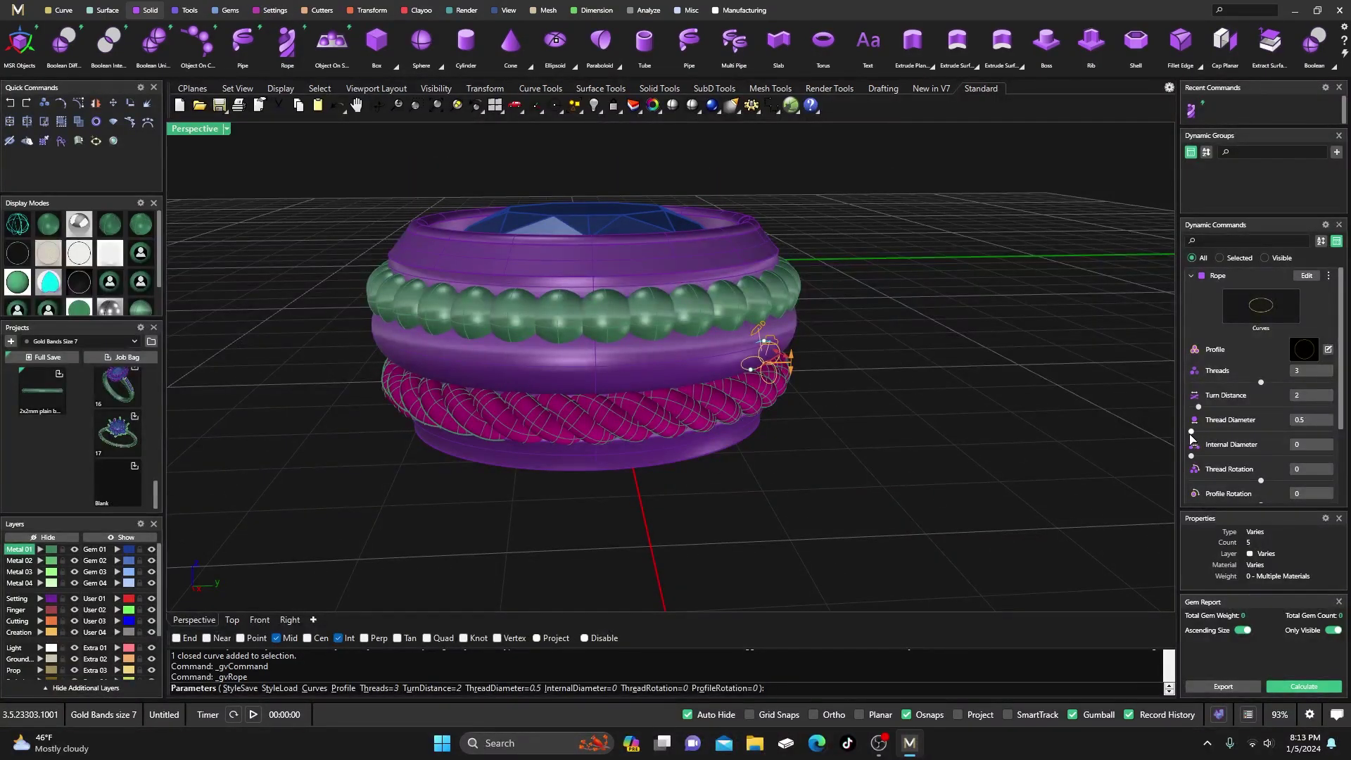
{"action": "left_click_drag", "start_coordinate": [1191, 435], "coordinate": [1205, 436]}
{"action": "scroll", "coordinate": [763, 356], "scroll_direction": "down", "scroll_amount": 3}
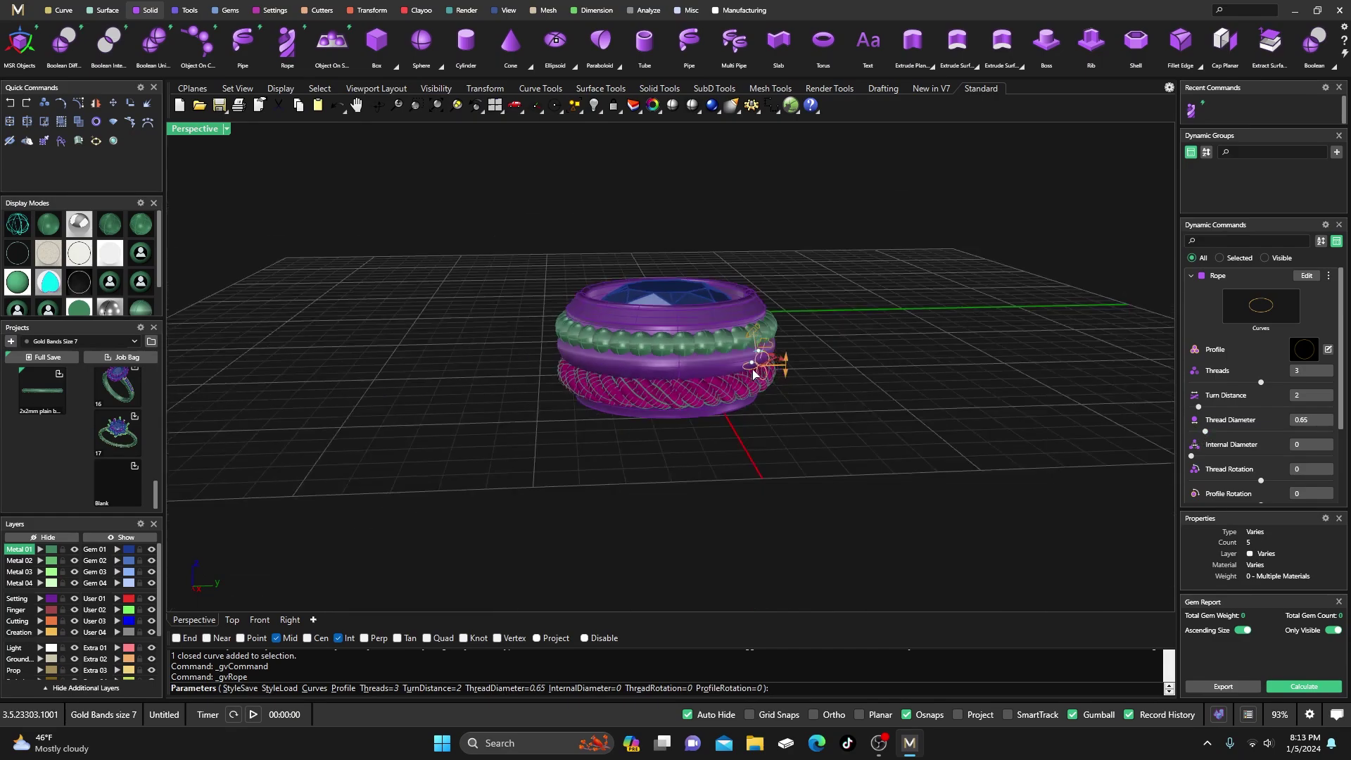
{"action": "right_click_drag", "start_coordinate": [762, 357], "coordinate": [642, 366]}
{"action": "scroll", "coordinate": [642, 366], "scroll_direction": "up", "scroll_amount": 3}
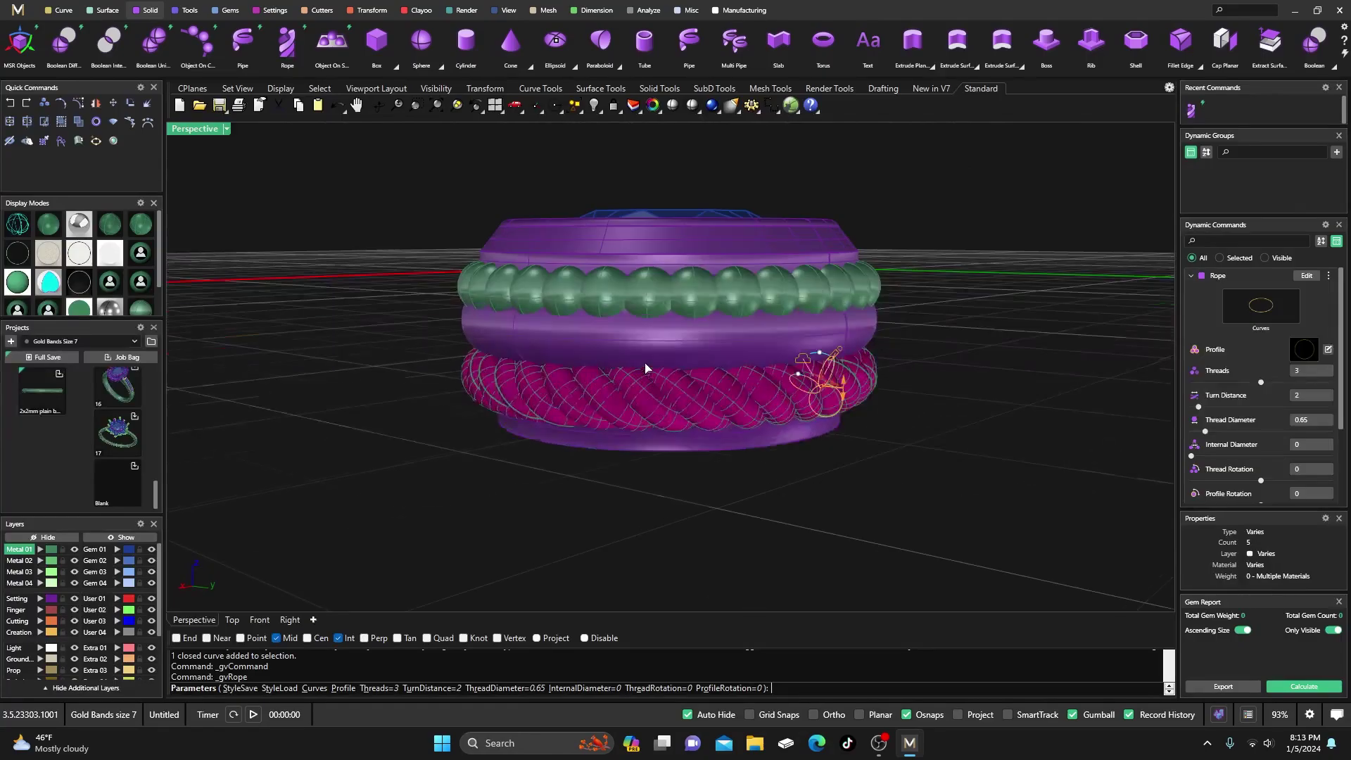
{"action": "scroll", "coordinate": [655, 433], "scroll_direction": "up", "scroll_amount": 3}
{"action": "scroll", "coordinate": [654, 433], "scroll_direction": "down", "scroll_amount": 3}
{"action": "right_click_drag", "start_coordinate": [654, 433], "coordinate": [607, 442]}
{"action": "right_click", "coordinate": [584, 442]}
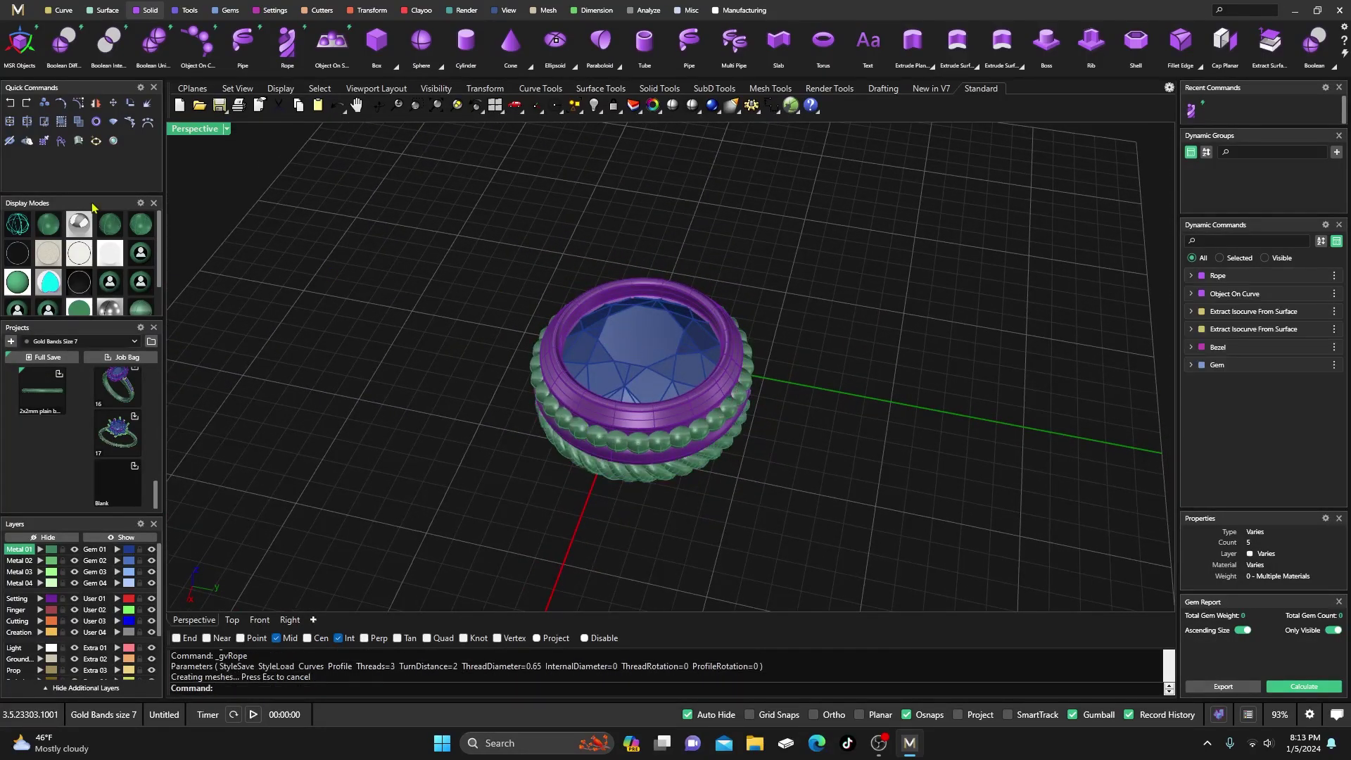
Step: Create a bail and move it along the green axis from the gem's centre to just outside the bezel
{"action": "left_click", "coordinate": [270, 11]}
{"action": "left_click", "coordinate": [19, 41]}
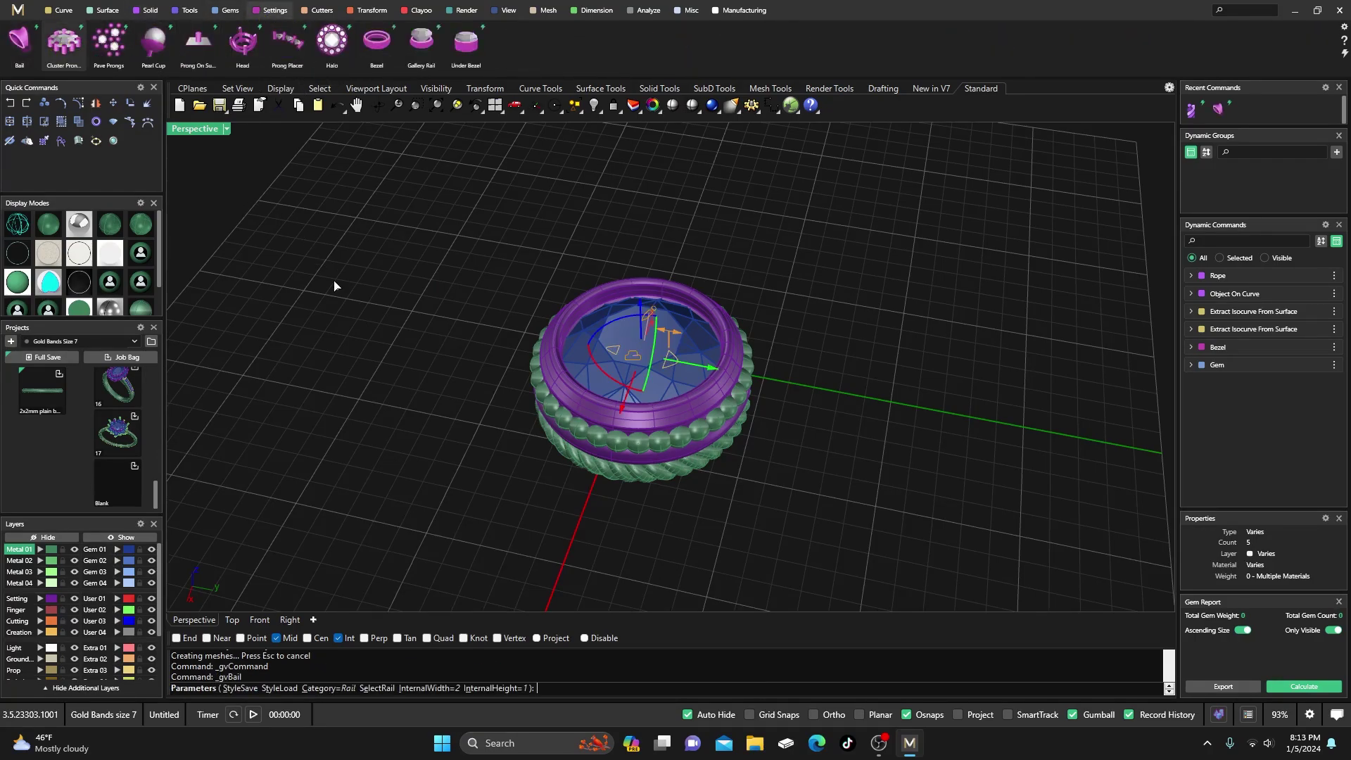
{"action": "scroll", "coordinate": [462, 432], "scroll_direction": "down", "scroll_amount": 2}
{"action": "right_click_drag", "start_coordinate": [563, 454], "coordinate": [711, 393]}
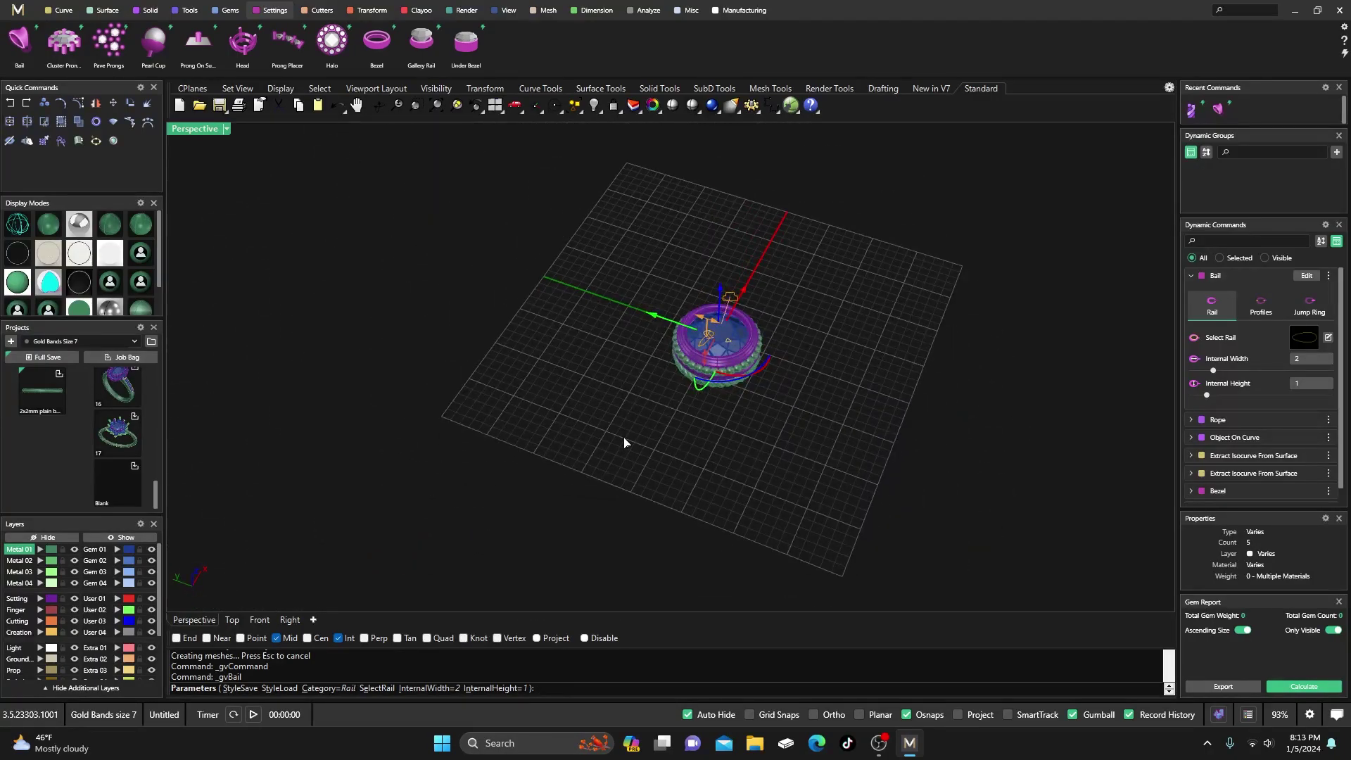
{"action": "right_click_drag", "start_coordinate": [624, 442], "coordinate": [699, 365]}
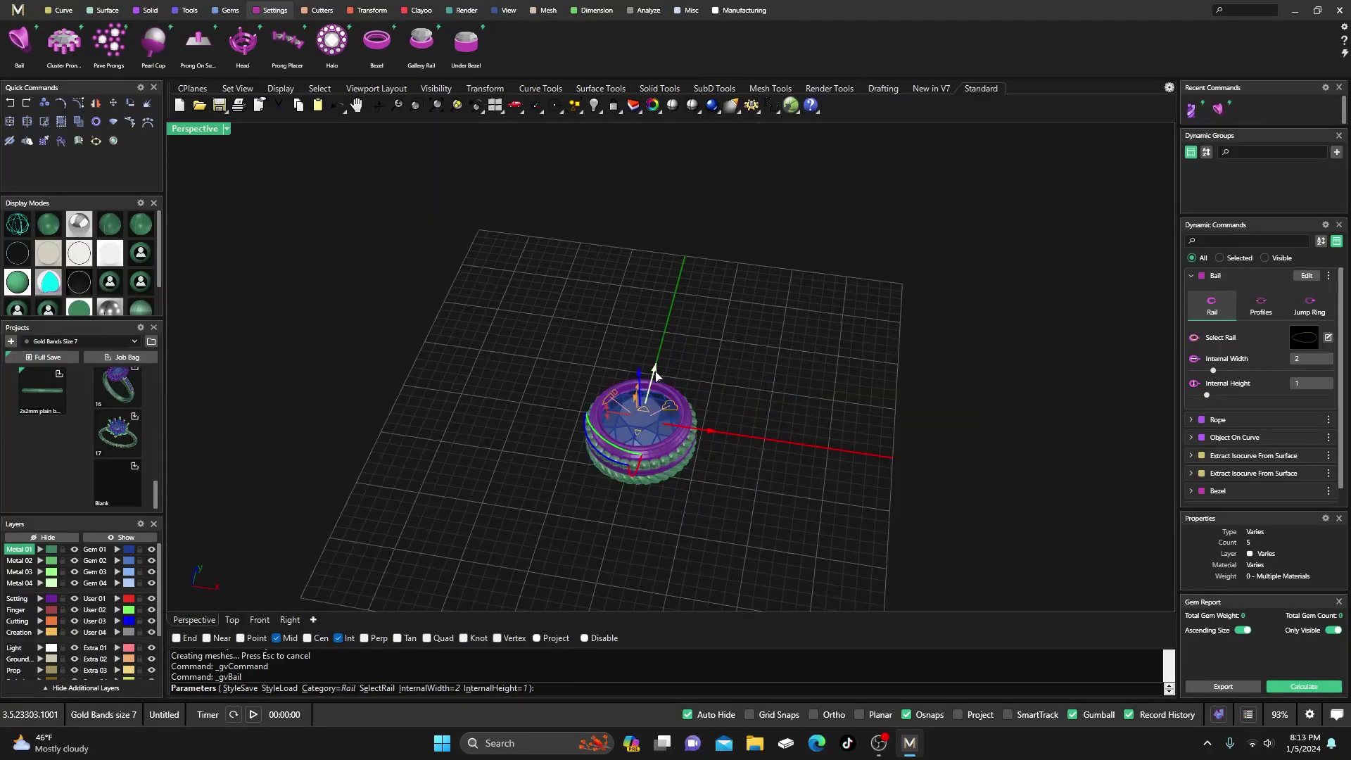
{"action": "left_click_drag", "start_coordinate": [655, 373], "coordinate": [673, 310]}
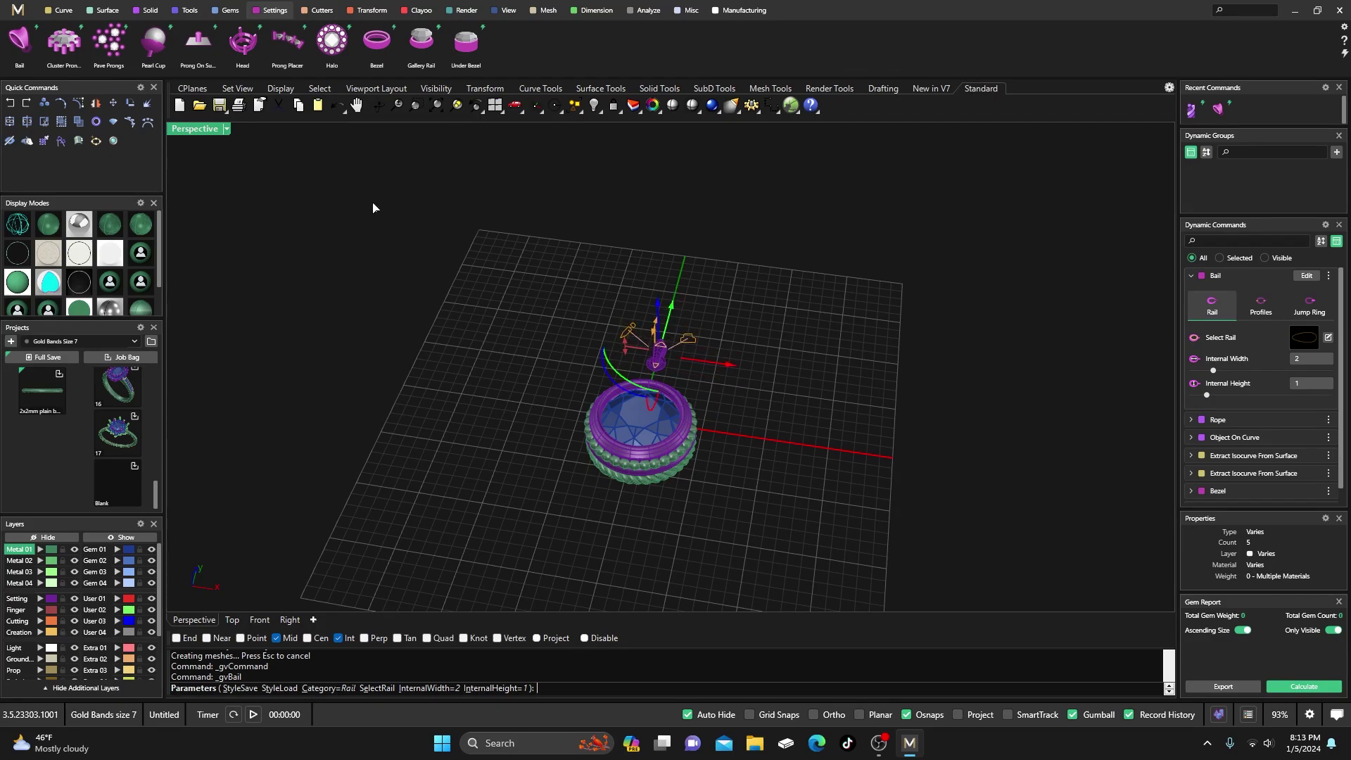
Step: In the four-view layout, lengthen the bail to an internal width of 6.1 mm and move it clear of the bezel
{"action": "double_click", "coordinate": [196, 130]}
{"action": "scroll", "coordinate": [419, 182], "scroll_direction": "up", "scroll_amount": 2}
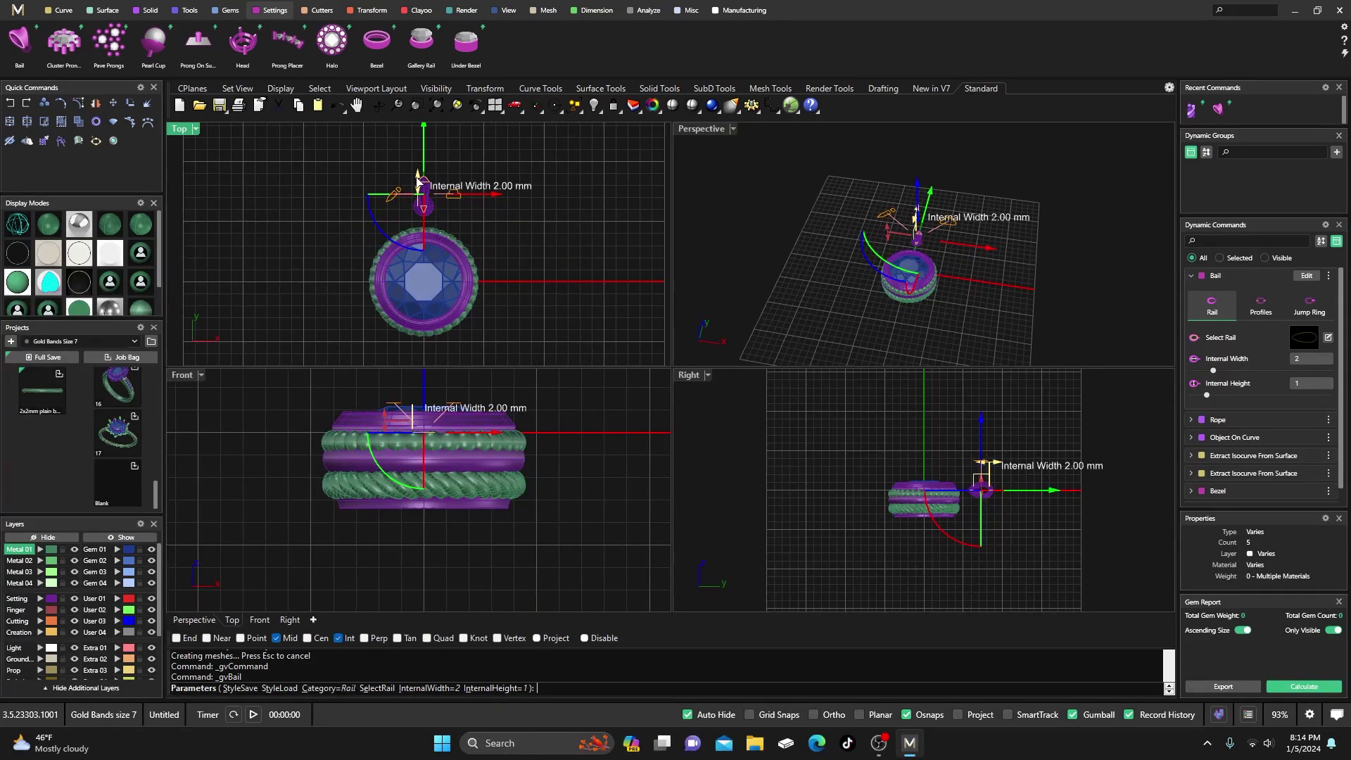
{"action": "left_click_drag", "start_coordinate": [419, 182], "coordinate": [416, 138]}
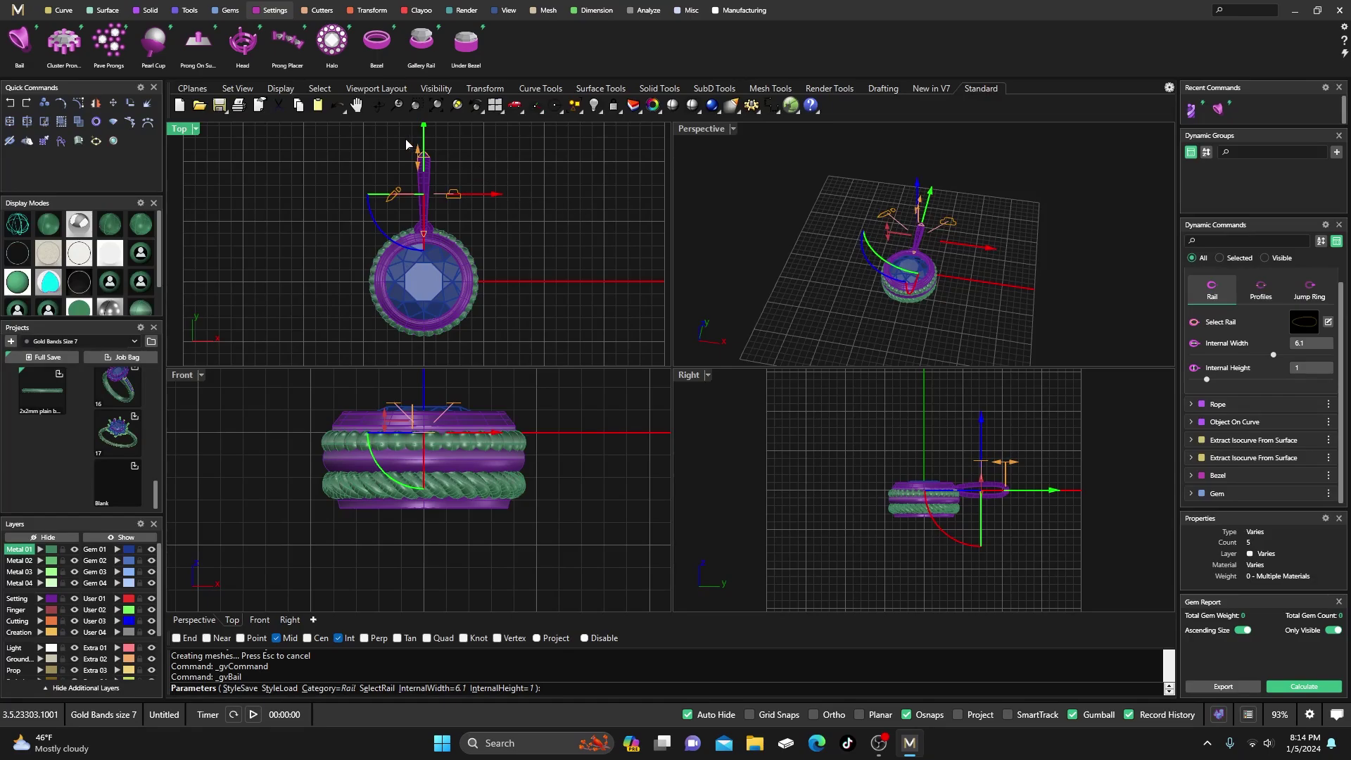
{"action": "right_click_drag", "start_coordinate": [517, 197], "coordinate": [521, 250]}
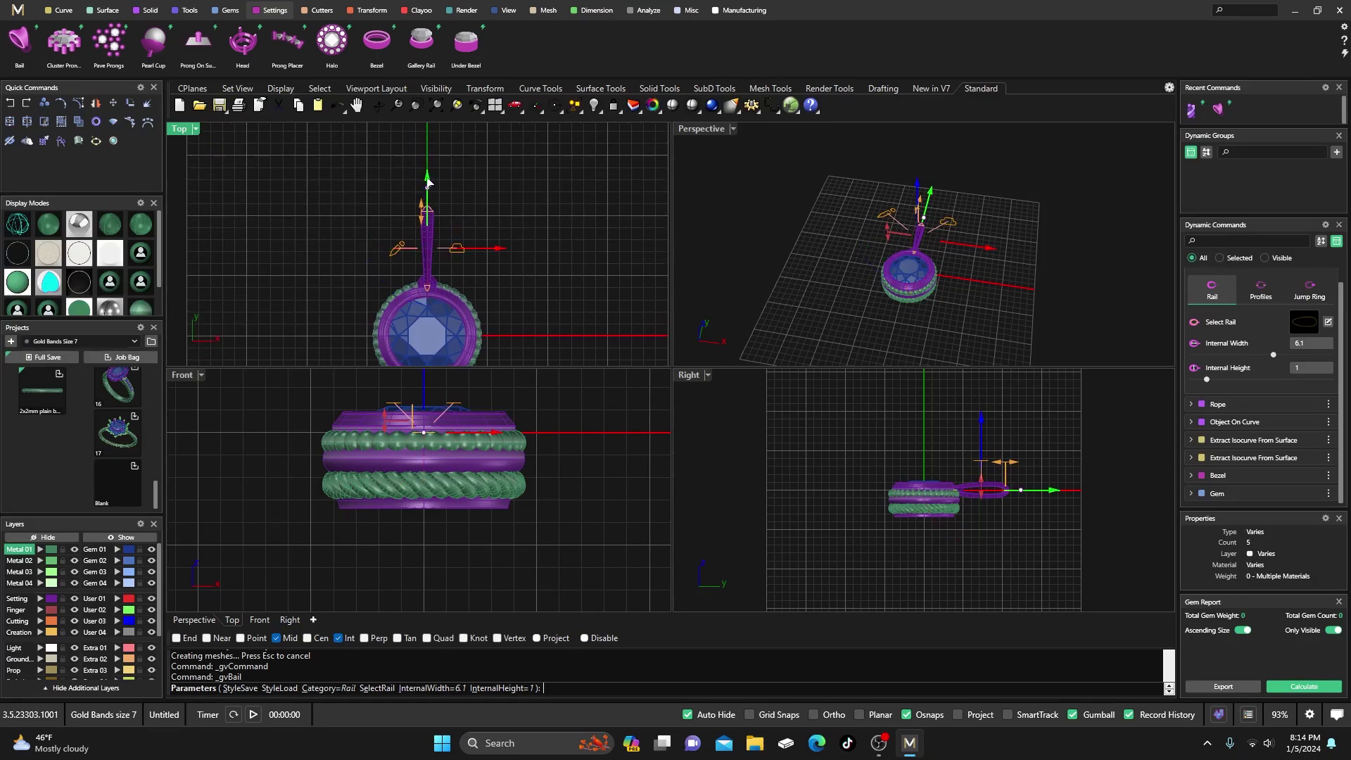
{"action": "left_click_drag", "start_coordinate": [427, 181], "coordinate": [427, 157]}
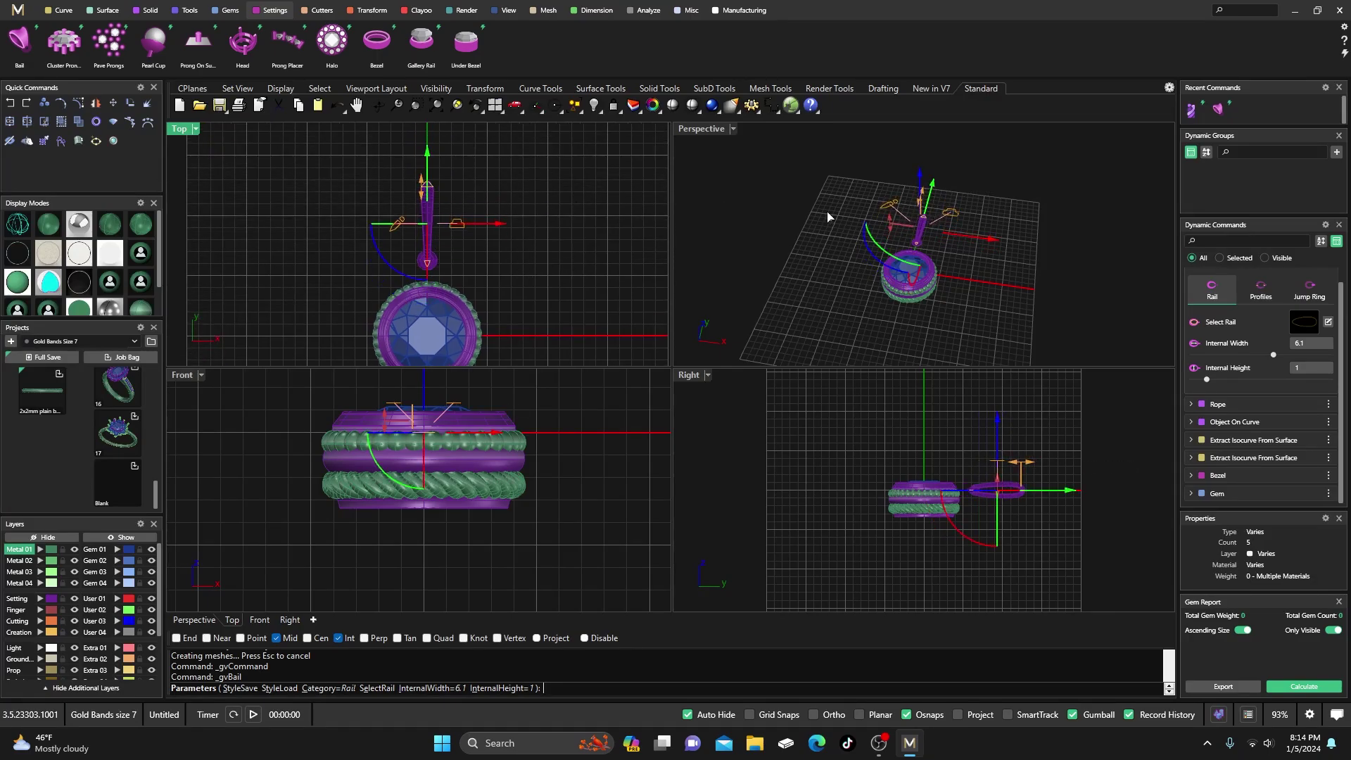
Step: Set the bail's top profile width to 3.9 mm and its bottom profile width to 1.1 mm
{"action": "left_click", "coordinate": [1261, 290]}
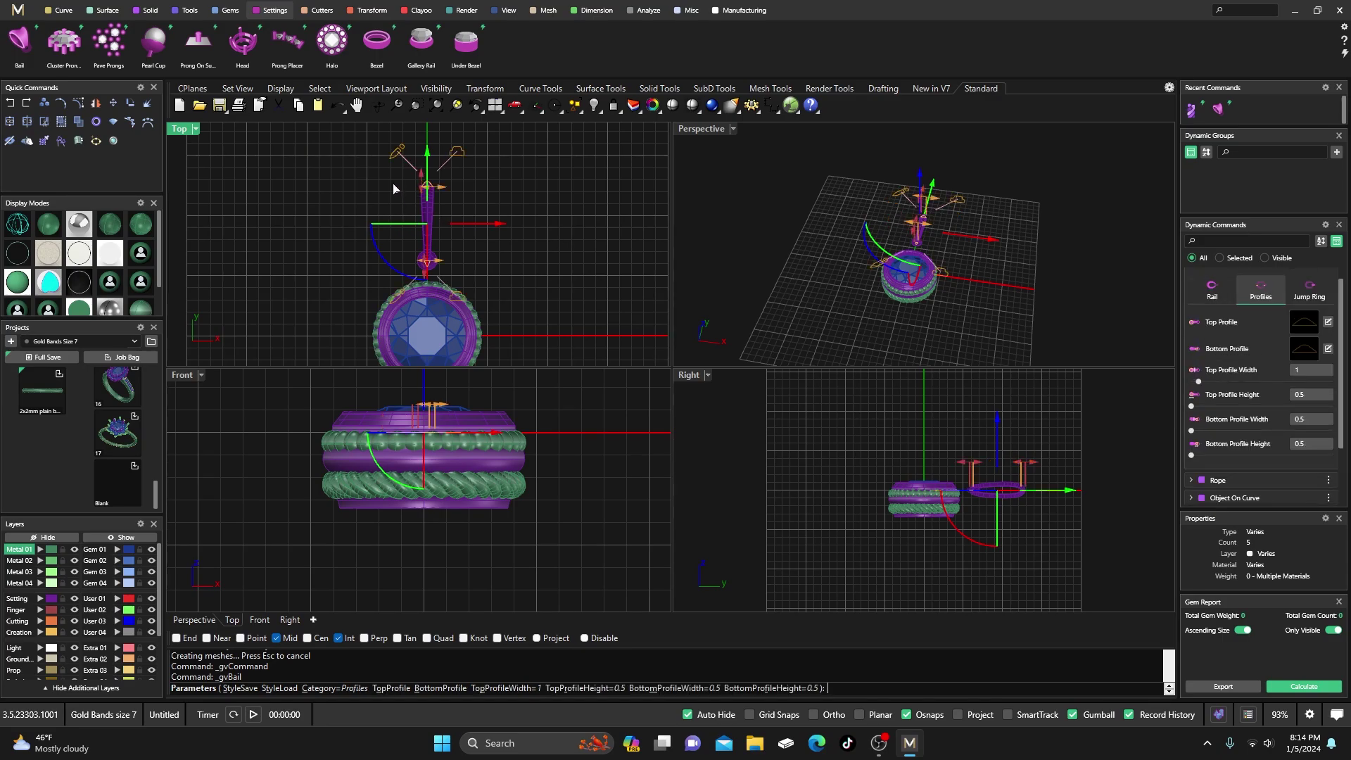
{"action": "mouse_move", "coordinate": [442, 198]}
{"action": "left_click_drag", "start_coordinate": [437, 192], "coordinate": [448, 192]}
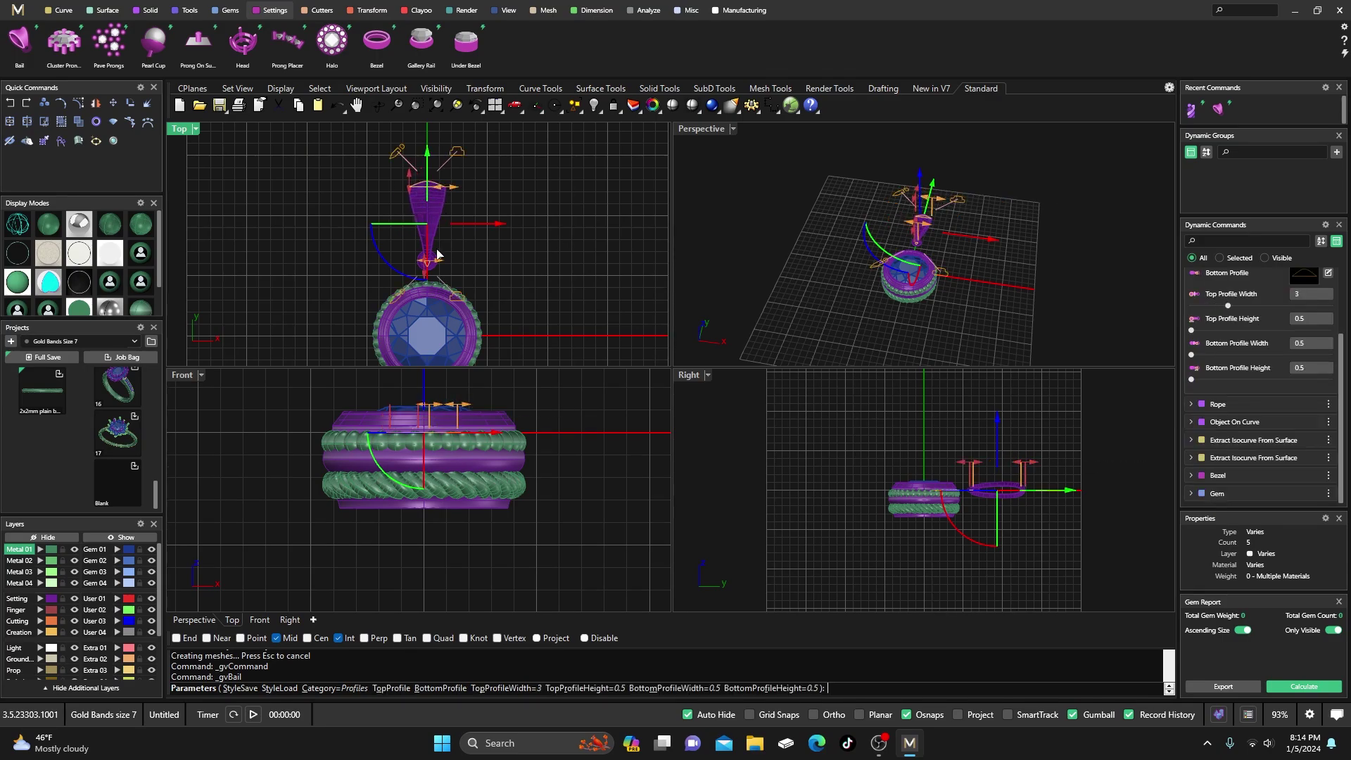
{"action": "scroll", "coordinate": [431, 259], "scroll_direction": "up", "scroll_amount": 2}
{"action": "left_click_drag", "start_coordinate": [431, 259], "coordinate": [446, 259]}
{"action": "scroll", "coordinate": [454, 275], "scroll_direction": "down", "scroll_amount": 3}
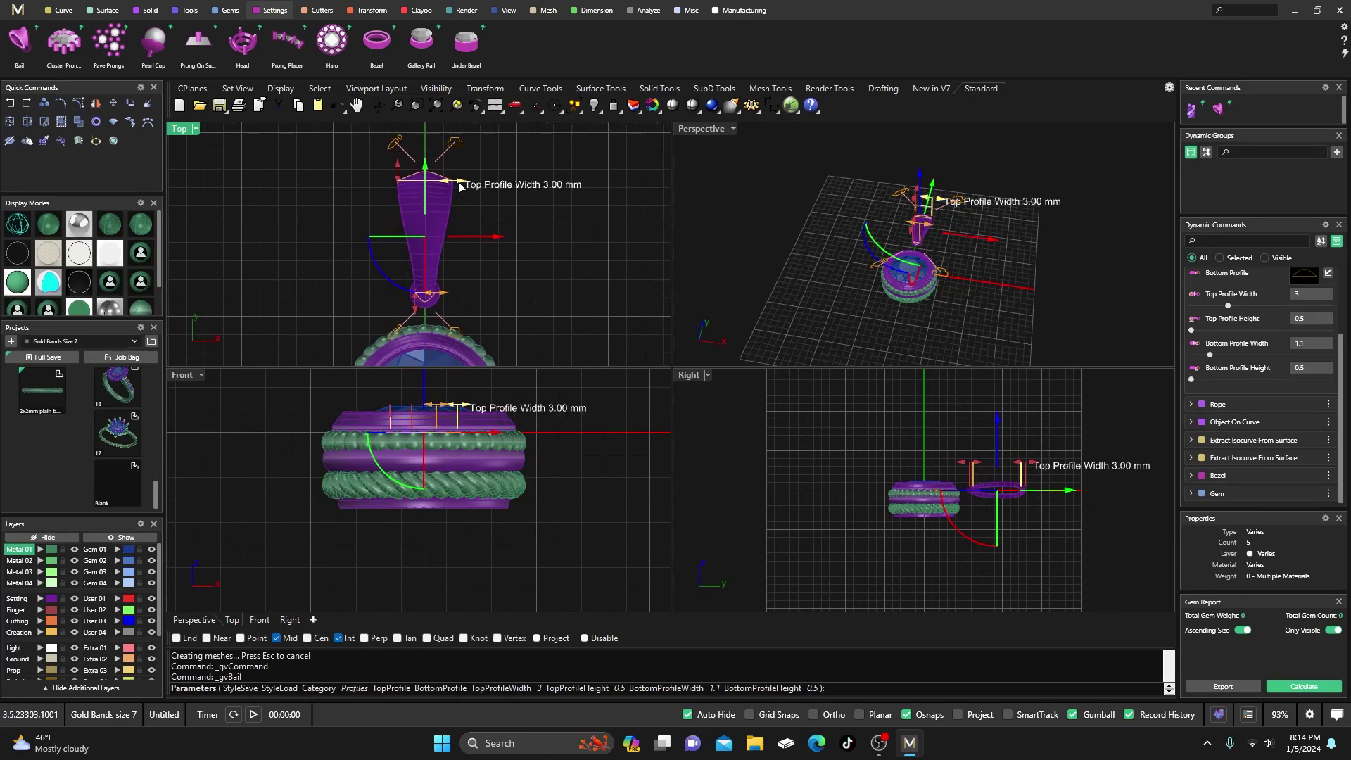
{"action": "left_click_drag", "start_coordinate": [459, 181], "coordinate": [467, 181]}
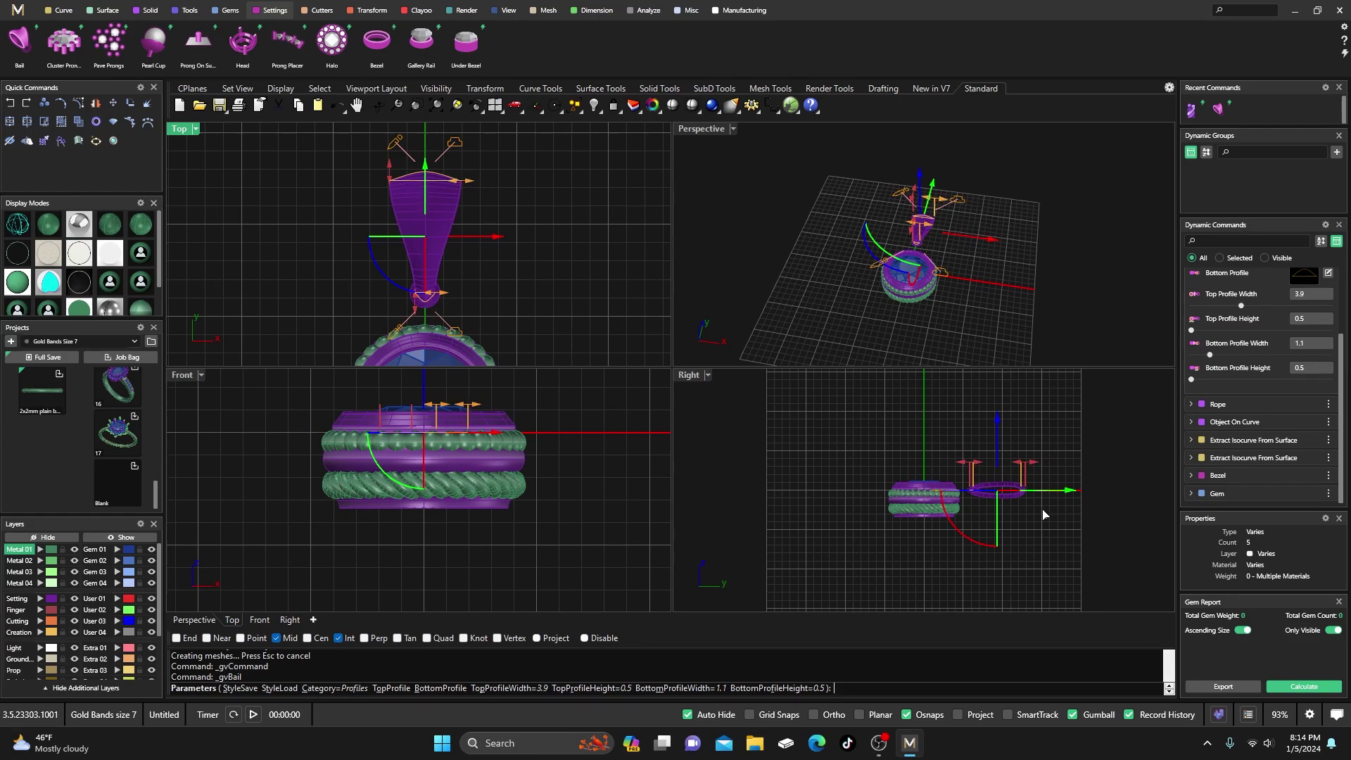
Step: Raise the bail rail's internal height to 2.2 mm in the Right view
{"action": "scroll", "coordinate": [1043, 513], "scroll_direction": "up", "scroll_amount": 5}
{"action": "scroll", "coordinate": [1237, 333], "scroll_direction": "up", "scroll_amount": 2}
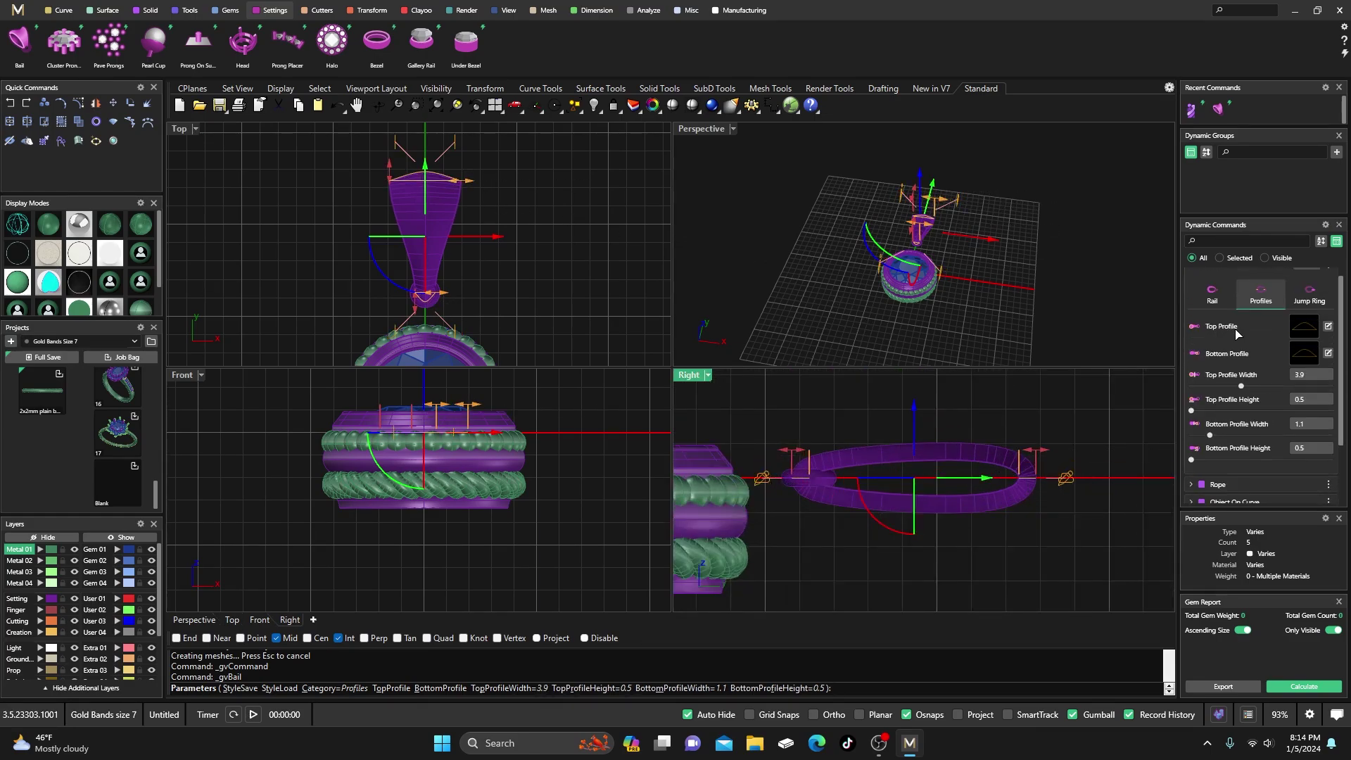
{"action": "left_click", "coordinate": [1214, 308]}
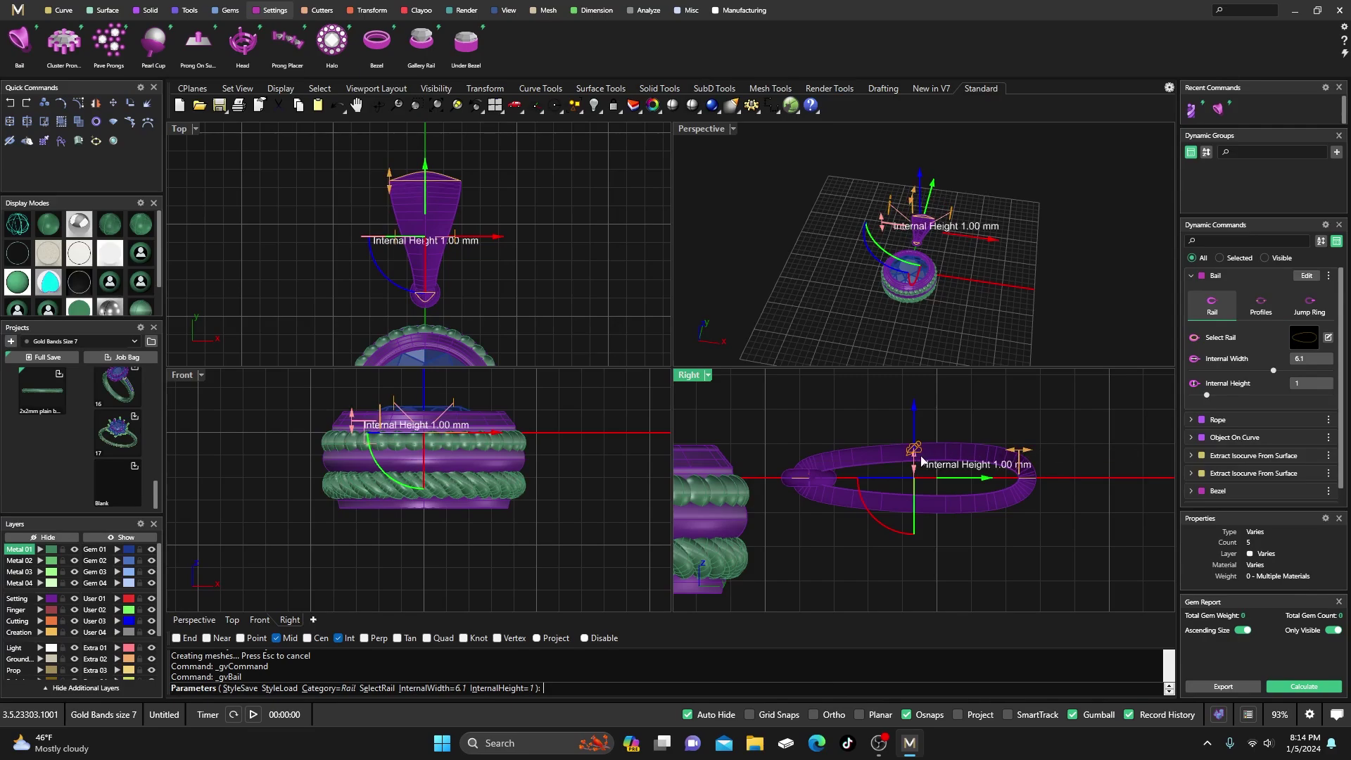
{"action": "left_click_drag", "start_coordinate": [914, 468], "coordinate": [900, 426]}
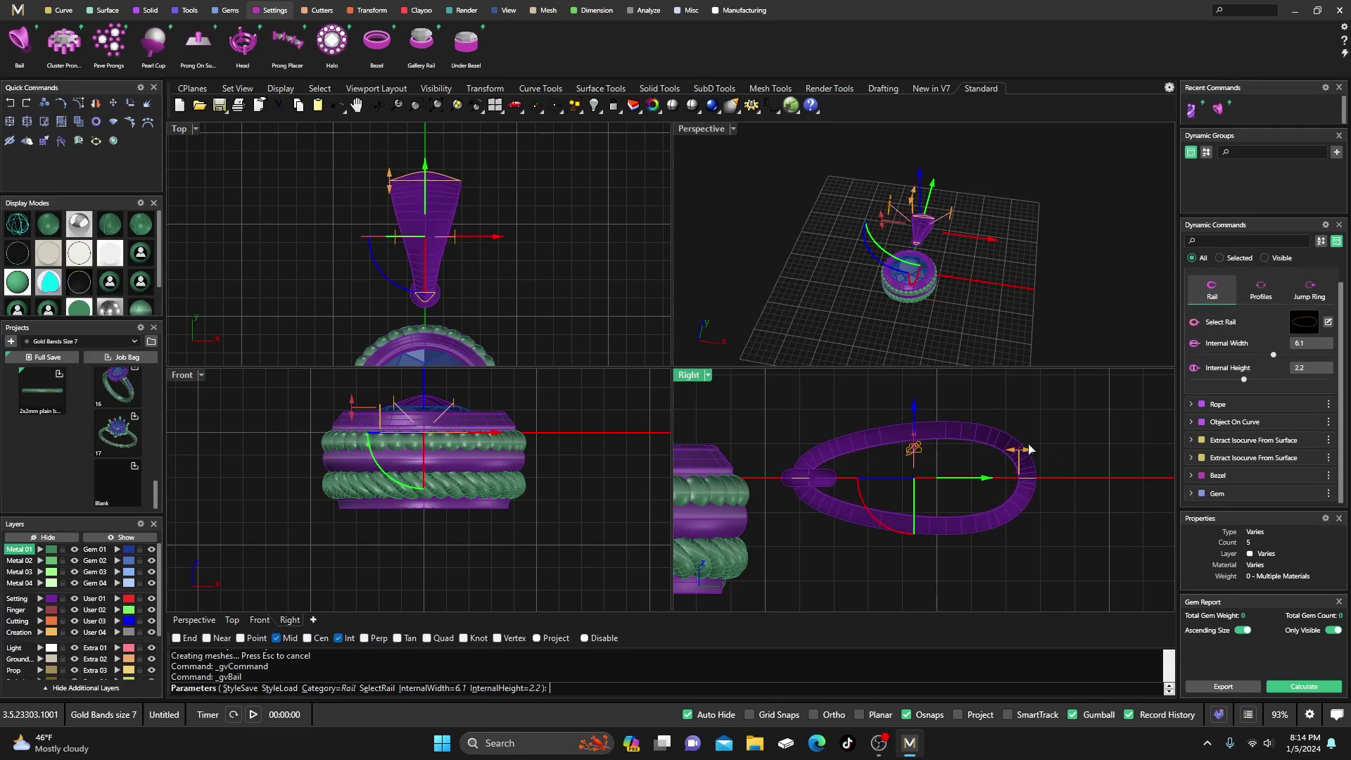
Step: Set the bail's top profile height to 0.8 mm and its bottom profile height to 0.6 mm
{"action": "mouse_move", "coordinate": [1029, 448]}
{"action": "left_mouse_down"}
{"action": "mouse_move", "coordinate": [1014, 450]}
{"action": "mouse_move", "coordinate": [1050, 454]}
{"action": "left_mouse_up"}
{"action": "left_click", "coordinate": [1261, 288]}
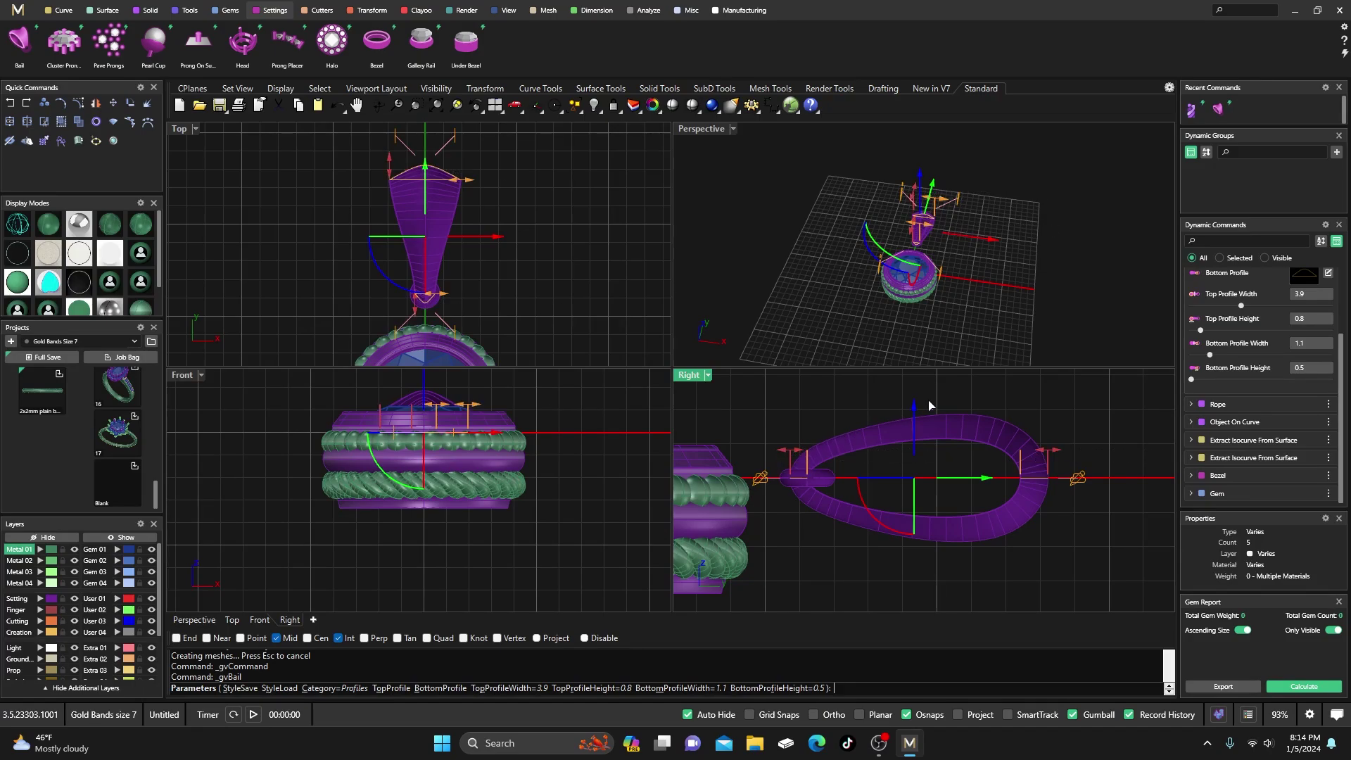
{"action": "left_click_drag", "start_coordinate": [790, 455], "coordinate": [786, 456]}
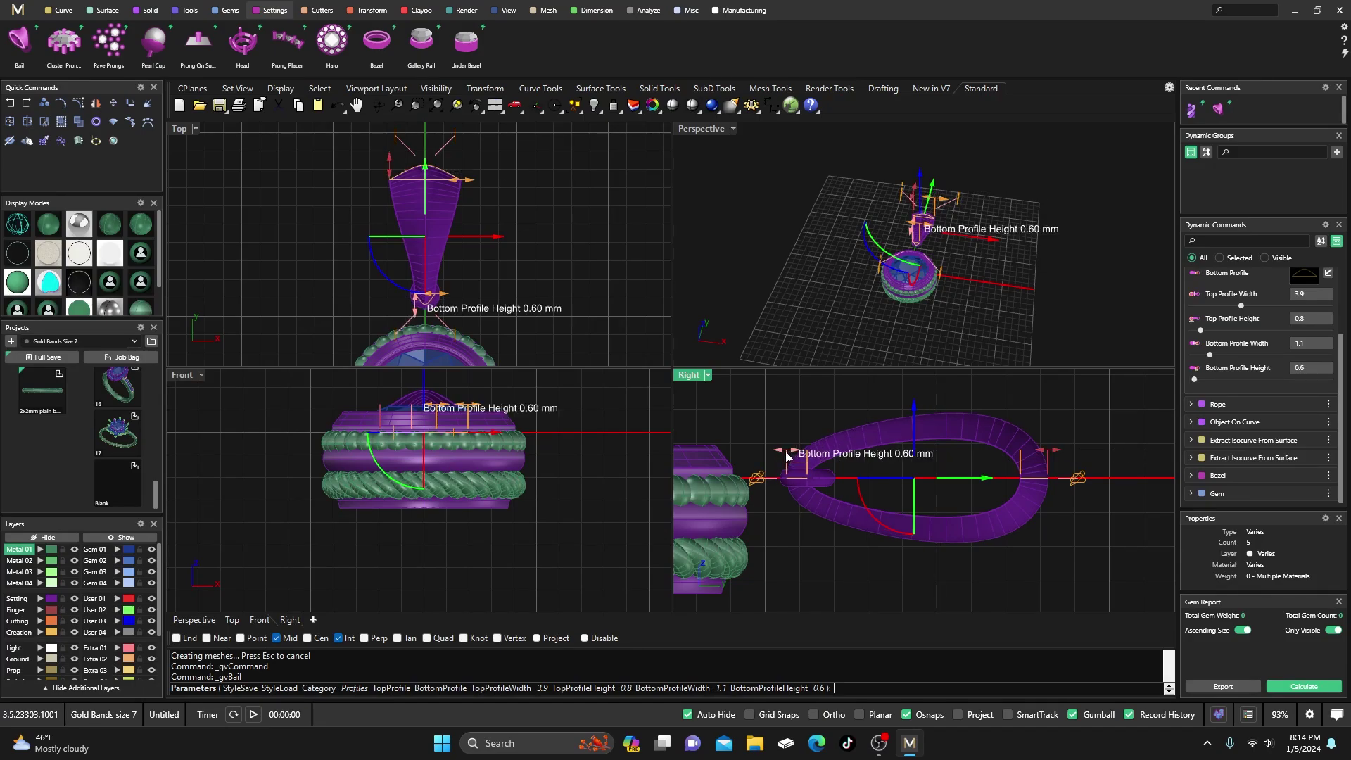
Step: Replace the bail's top profile with shape 16 from the bail profile library
{"action": "scroll", "coordinate": [1210, 288], "scroll_direction": "up", "scroll_amount": 3}
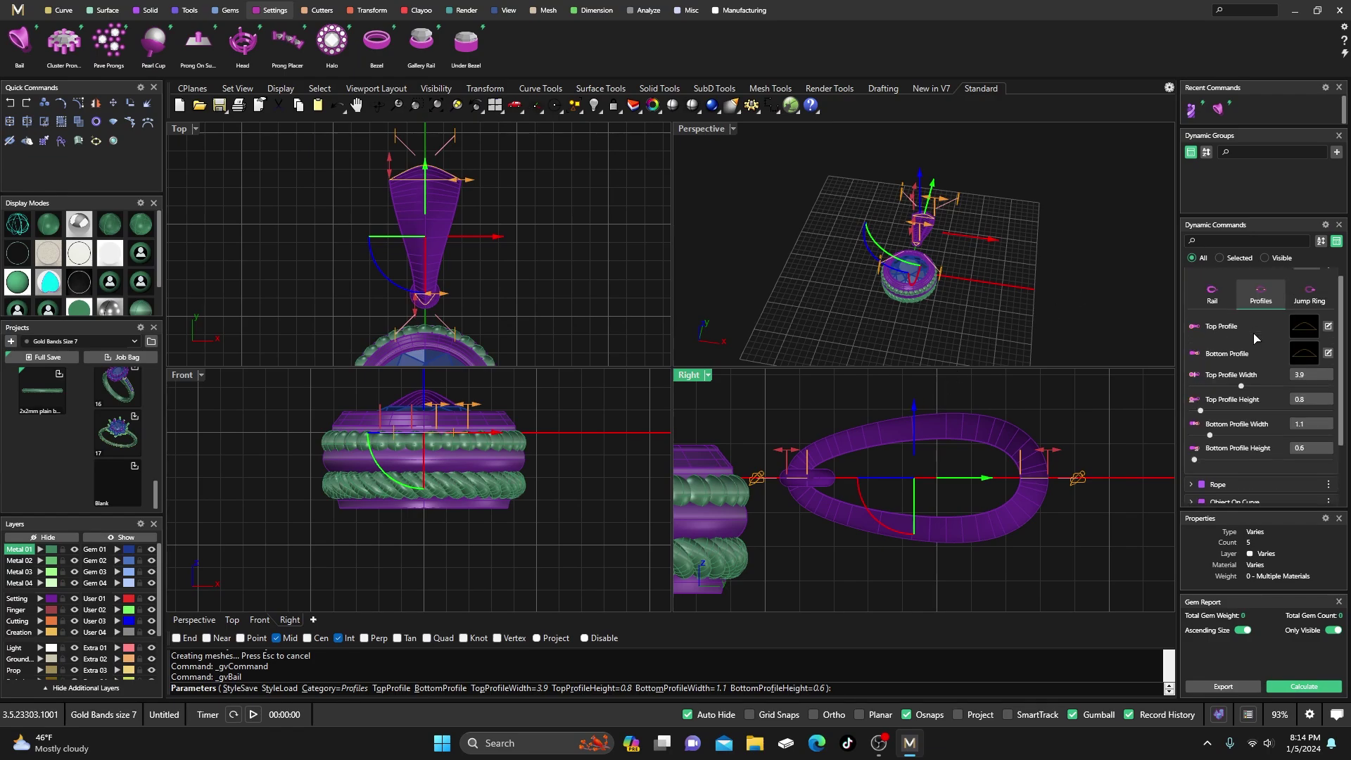
{"action": "left_click", "coordinate": [1304, 337]}
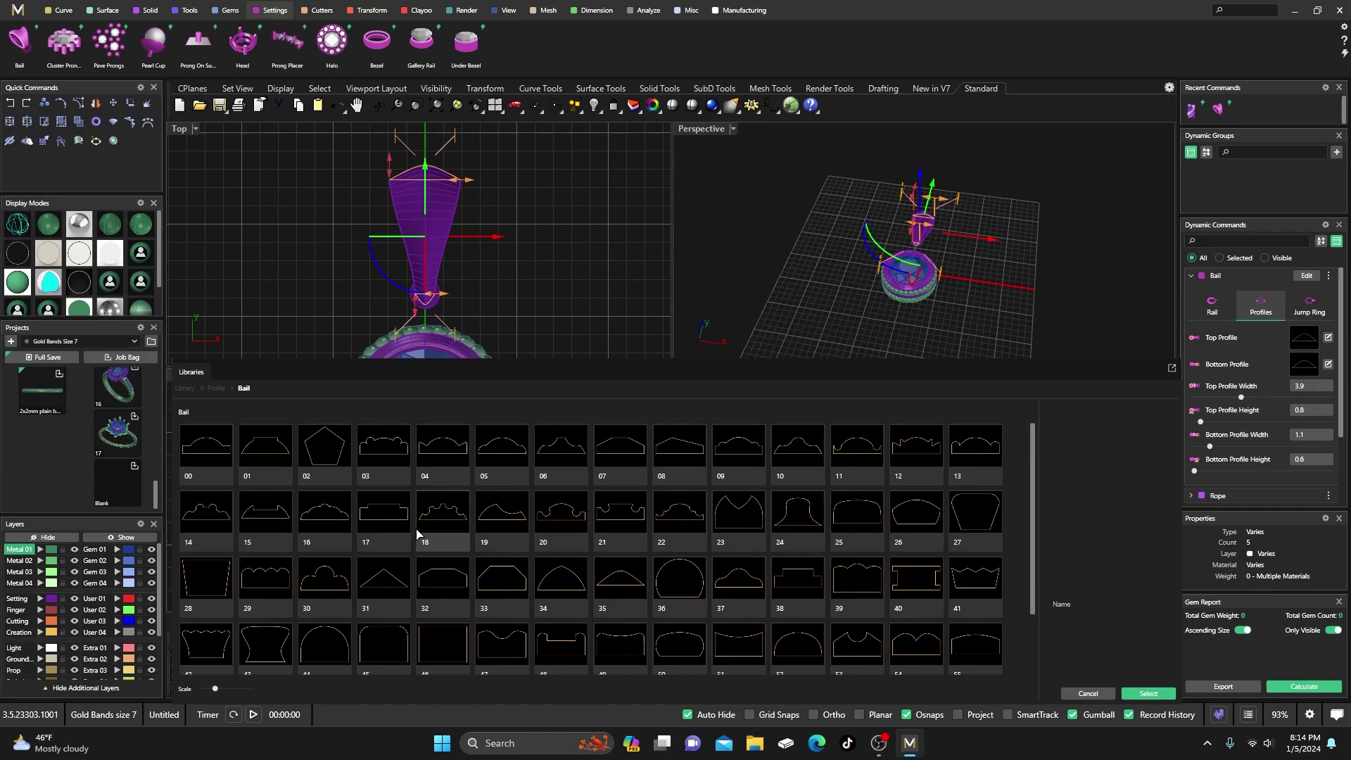
{"action": "left_click", "coordinate": [323, 518]}
{"action": "double_click", "coordinate": [328, 520]}
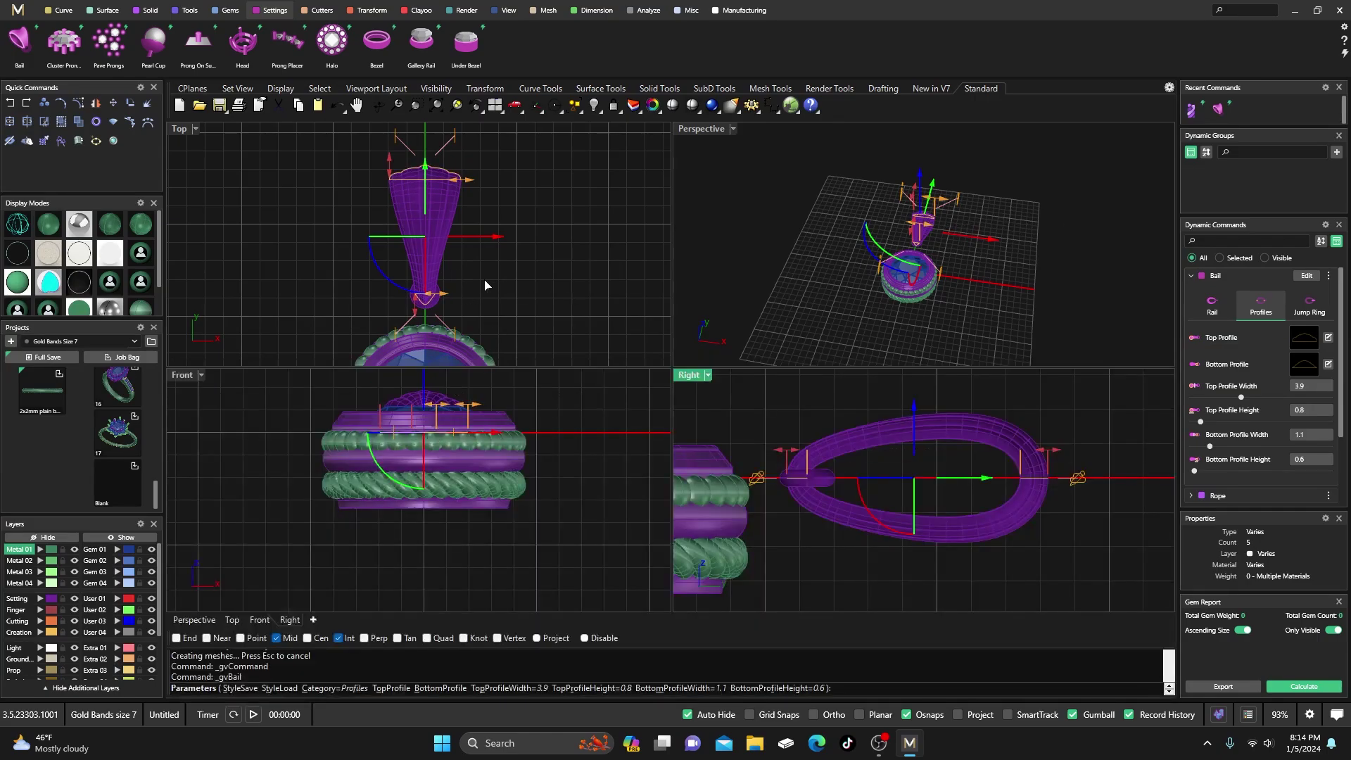
Step: Set the bail's jump ring to an internal diameter of 1.5 mm and a thickness diameter of 0.7 mm
{"action": "left_click", "coordinate": [1310, 307]}
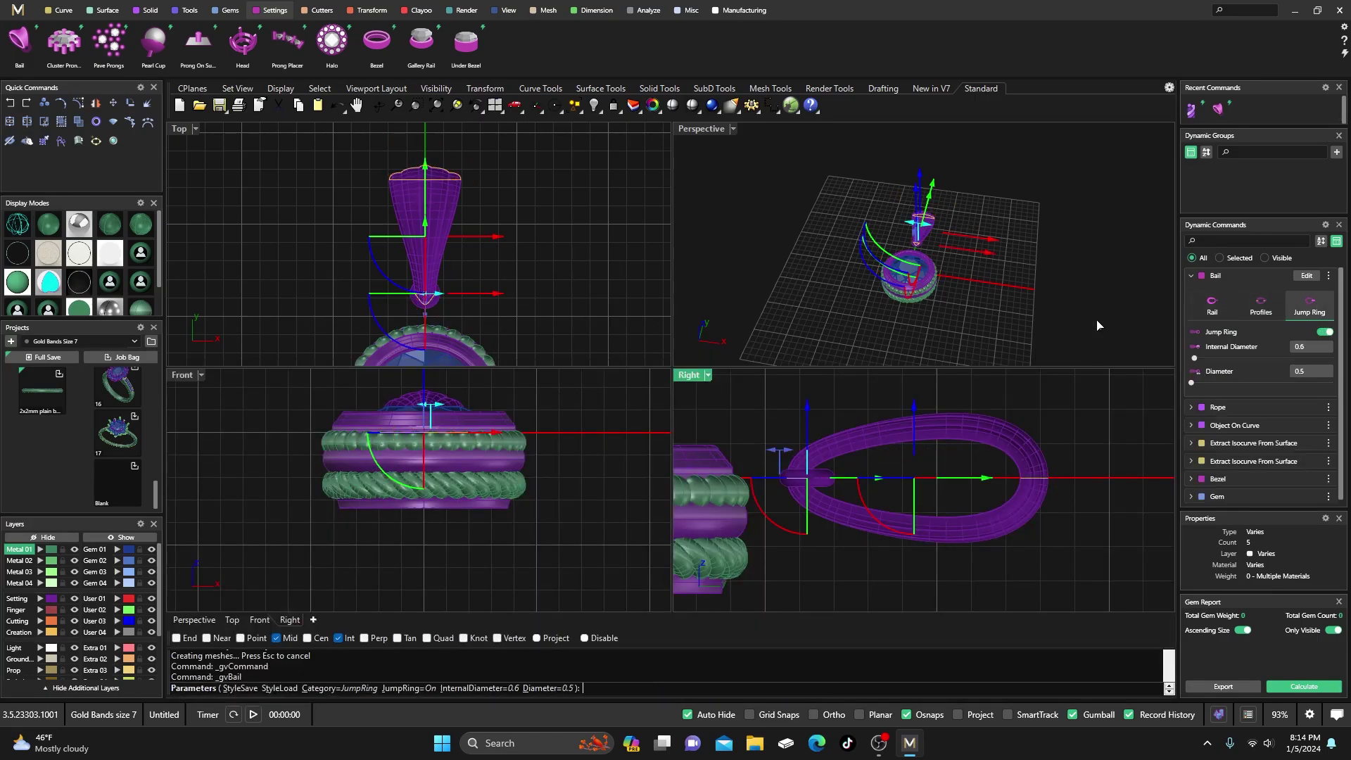
{"action": "scroll", "coordinate": [445, 307], "scroll_direction": "up", "scroll_amount": 3}
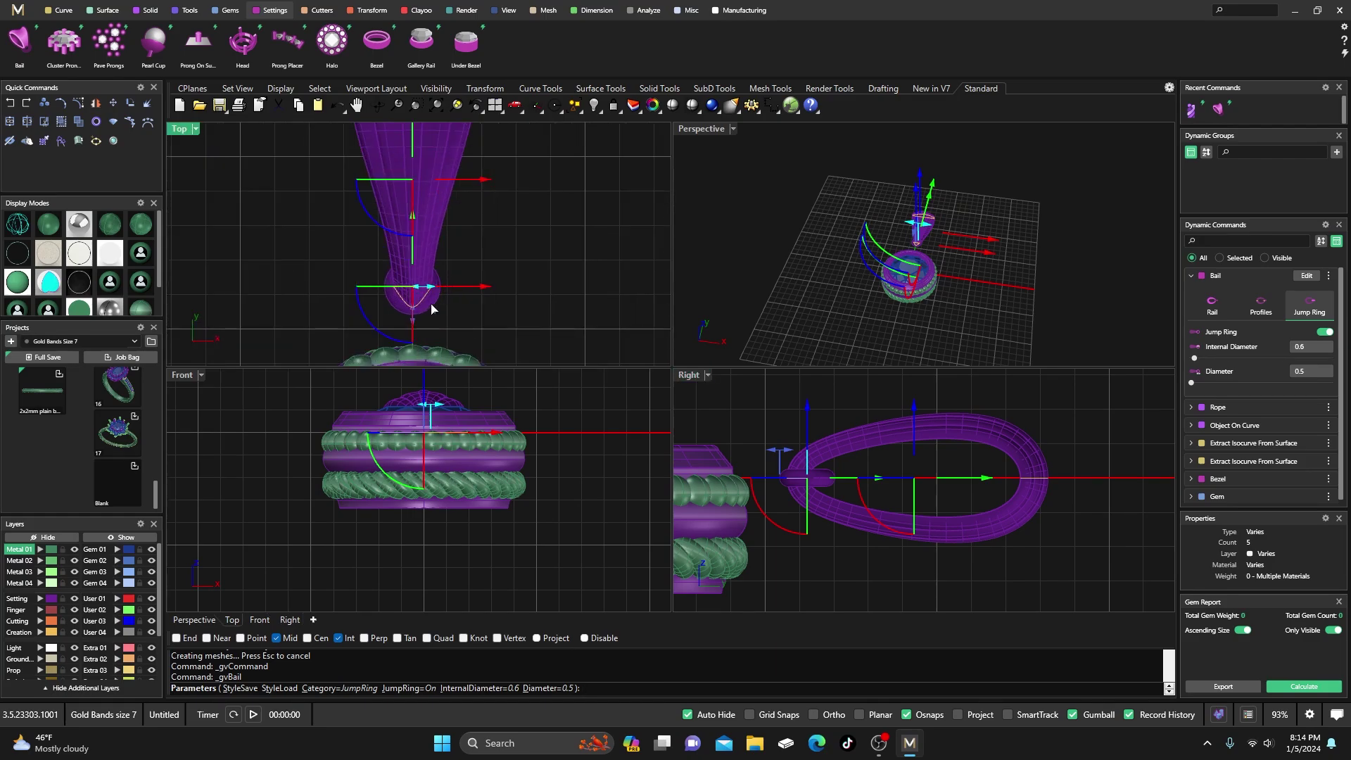
{"action": "left_click_drag", "start_coordinate": [445, 304], "coordinate": [417, 343]}
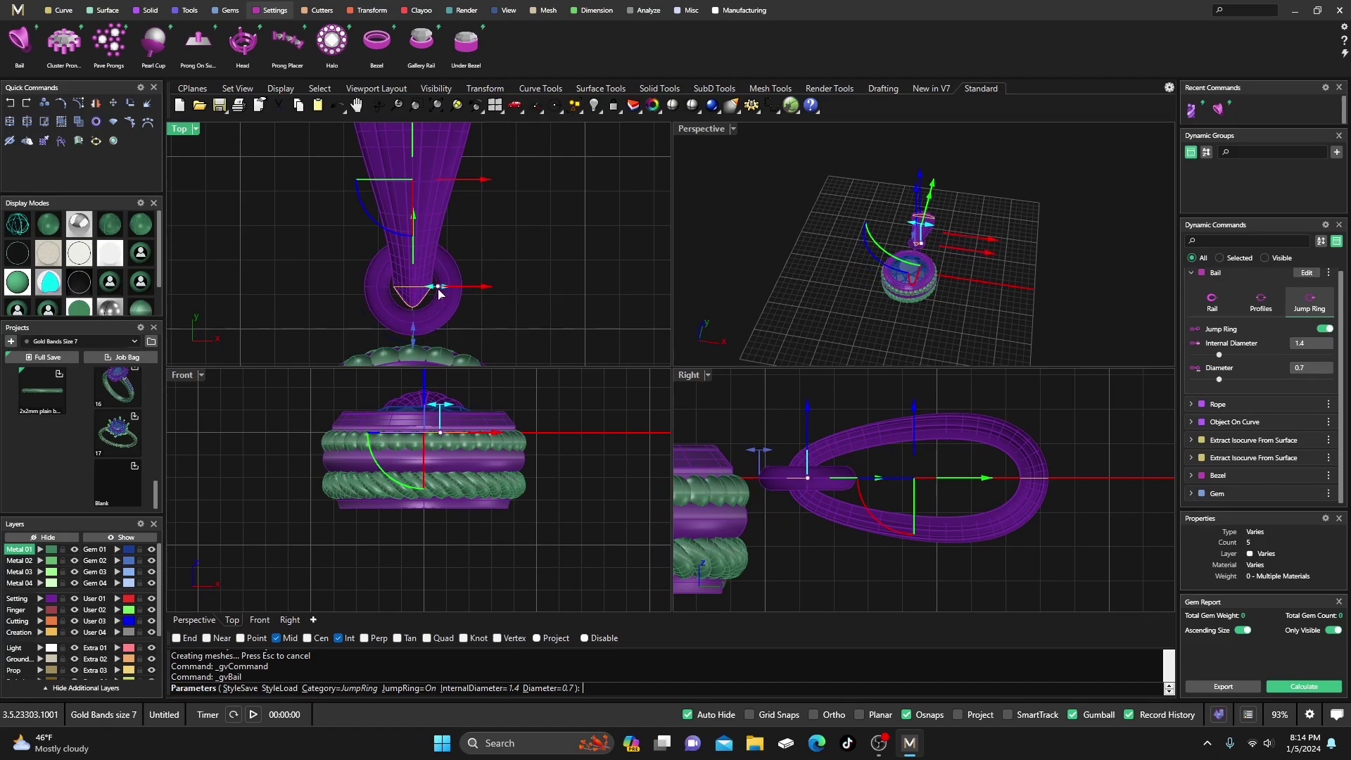
{"action": "scroll", "coordinate": [432, 294], "scroll_direction": "up", "scroll_amount": 2}
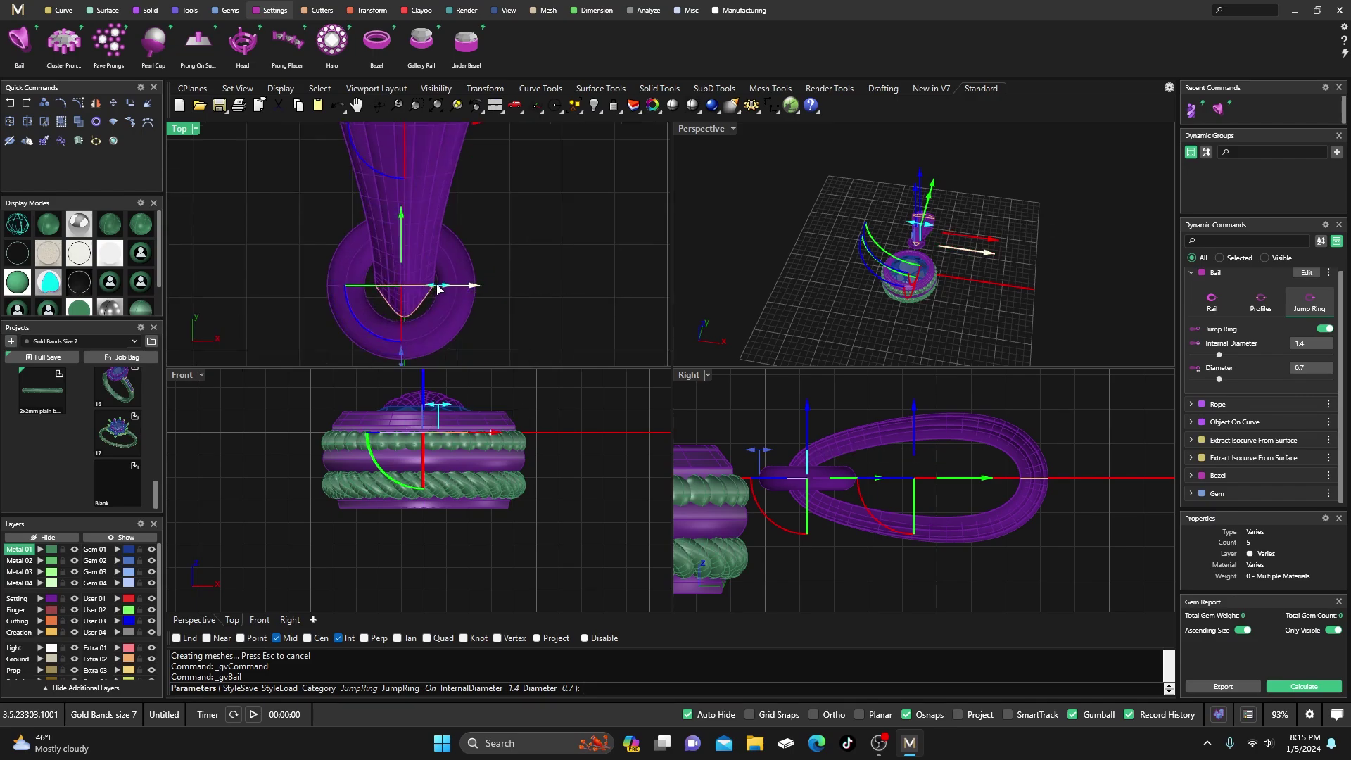
{"action": "scroll", "coordinate": [437, 288], "scroll_direction": "up", "scroll_amount": 1}
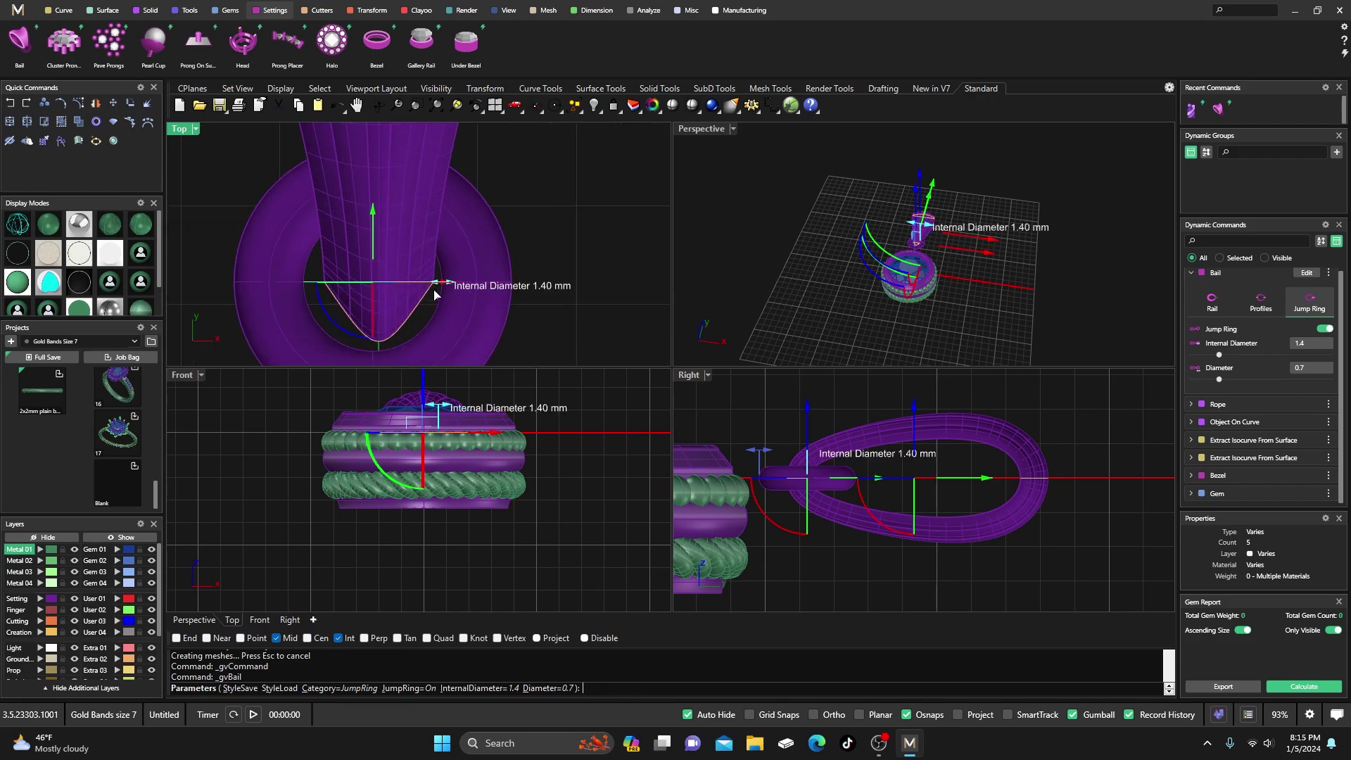
{"action": "scroll", "coordinate": [444, 282], "scroll_direction": "up", "scroll_amount": 1}
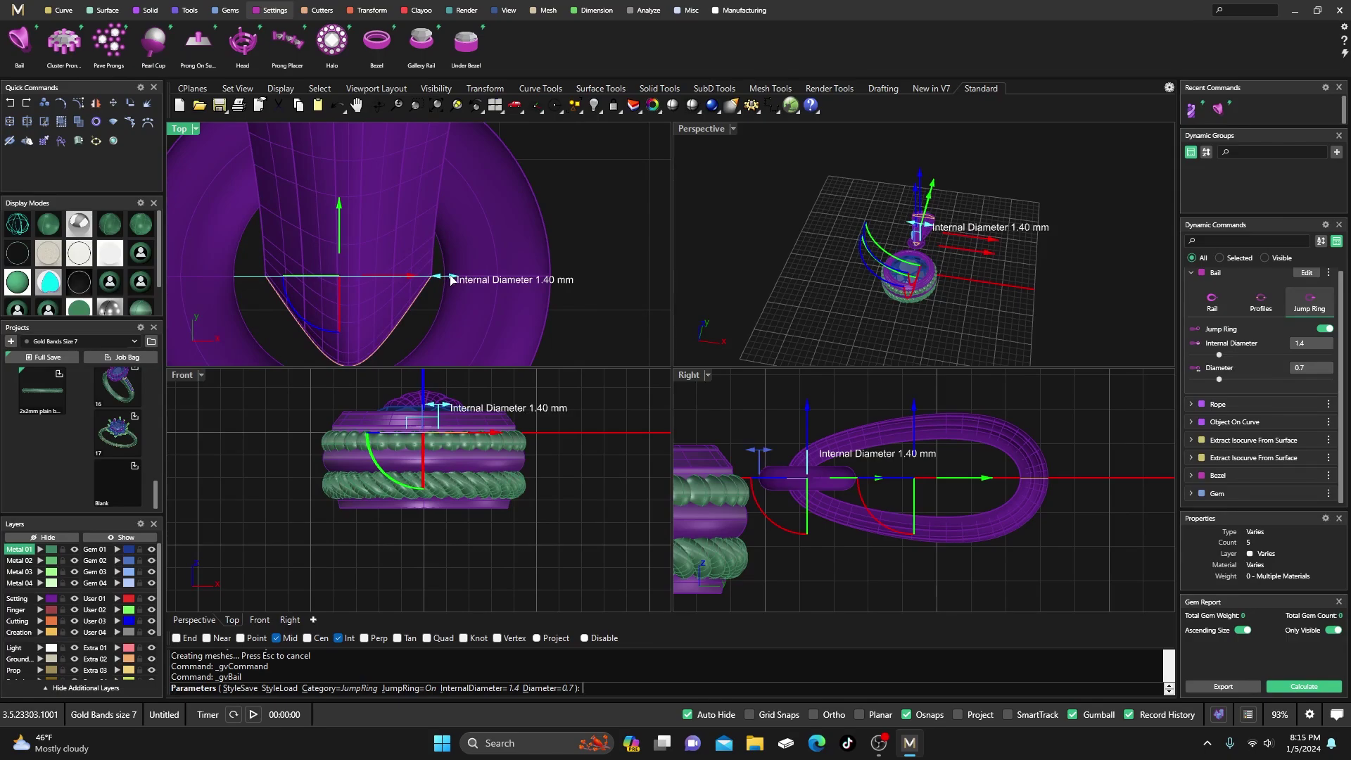
{"action": "left_click_drag", "start_coordinate": [451, 278], "coordinate": [457, 279]}
{"action": "scroll", "coordinate": [478, 273], "scroll_direction": "down", "scroll_amount": 2}
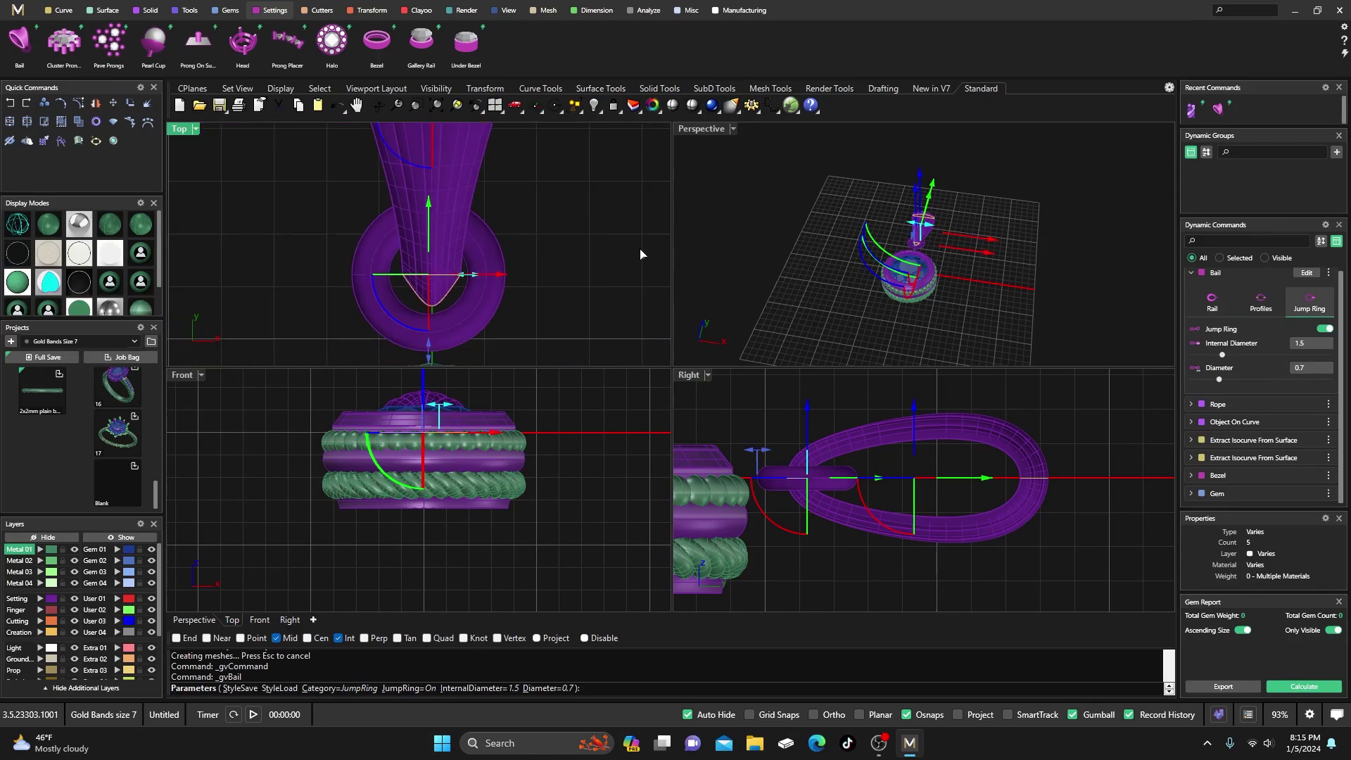
Step: Complete the bail and lower it vertically in the Right view to about the bezel's mid-height
{"action": "right_click", "coordinate": [920, 415]}
{"action": "left_click_drag", "start_coordinate": [903, 420], "coordinate": [903, 461]}
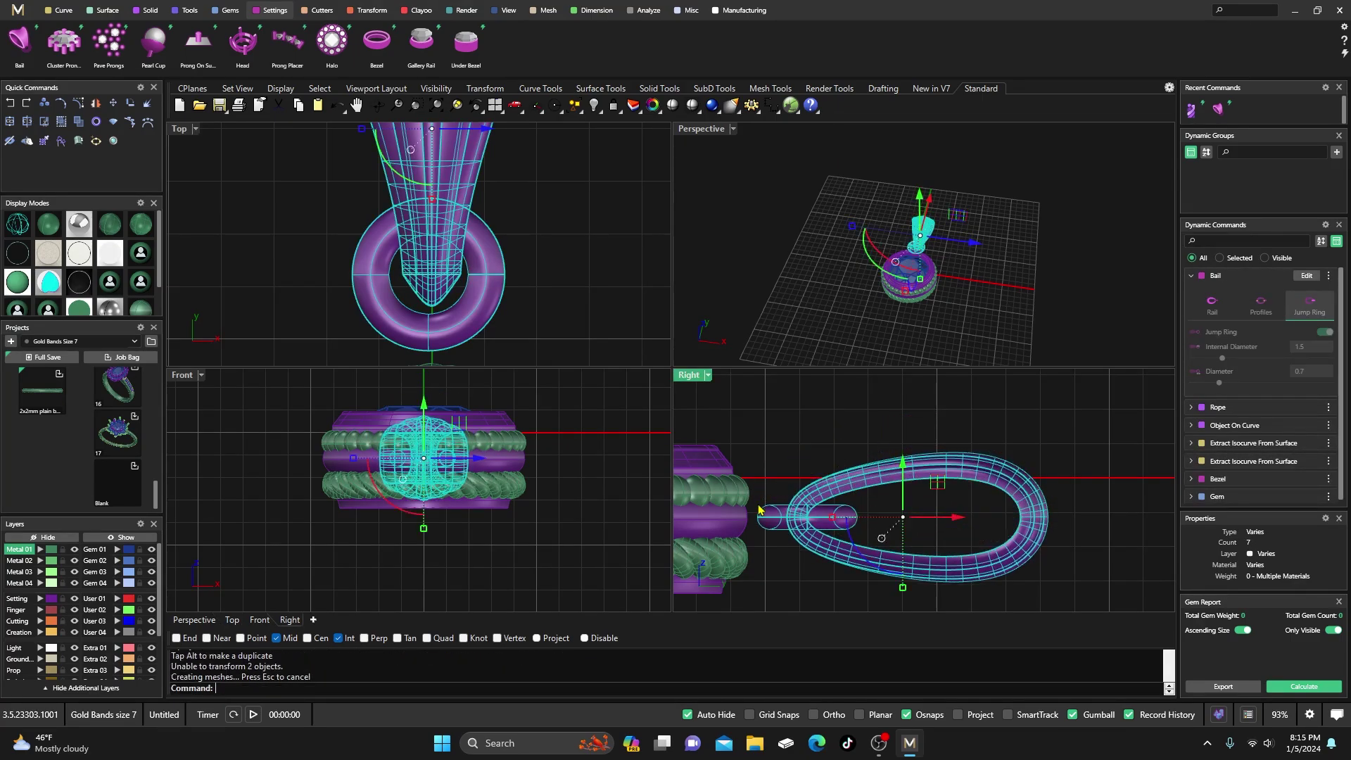
{"action": "left_click", "coordinate": [786, 202]}
{"action": "scroll", "coordinate": [523, 240], "scroll_direction": "down", "scroll_amount": 6}
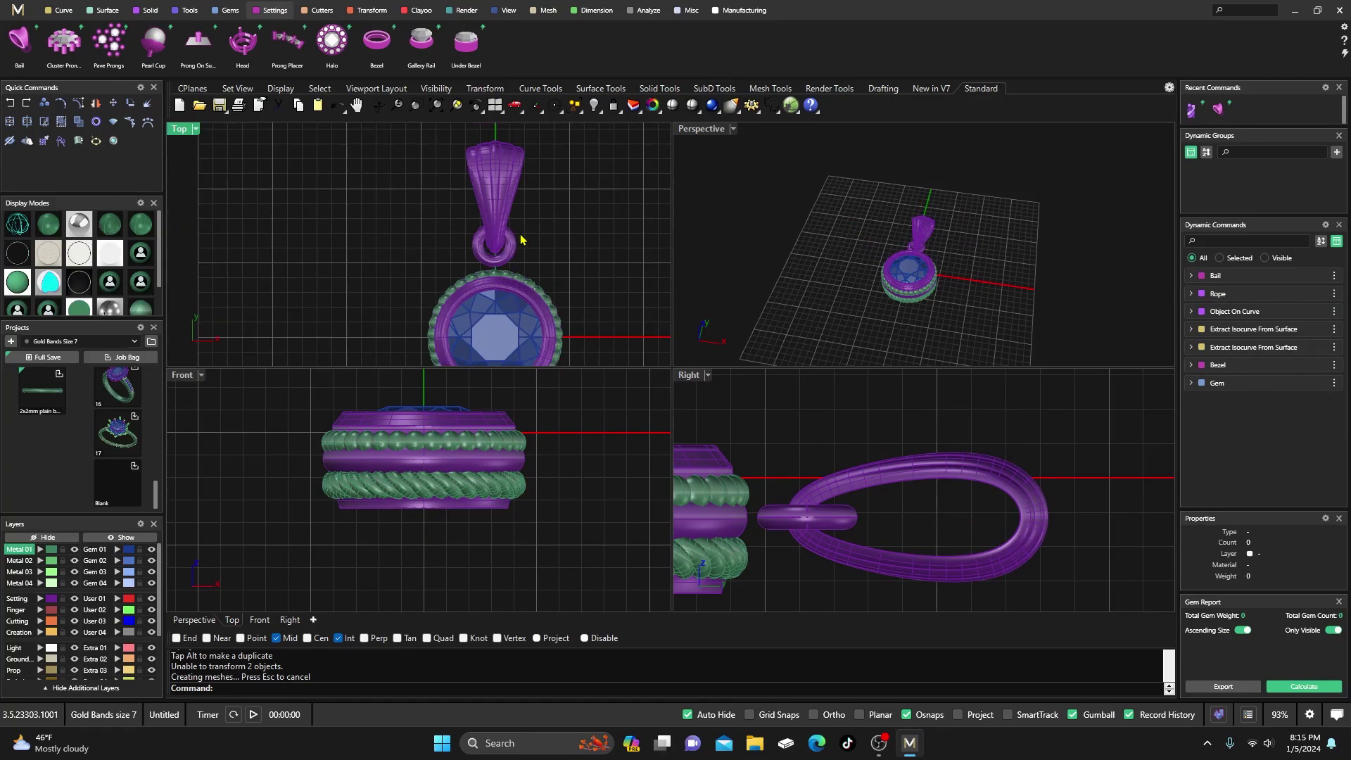
{"action": "right_click_drag", "start_coordinate": [519, 299], "coordinate": [482, 273]}
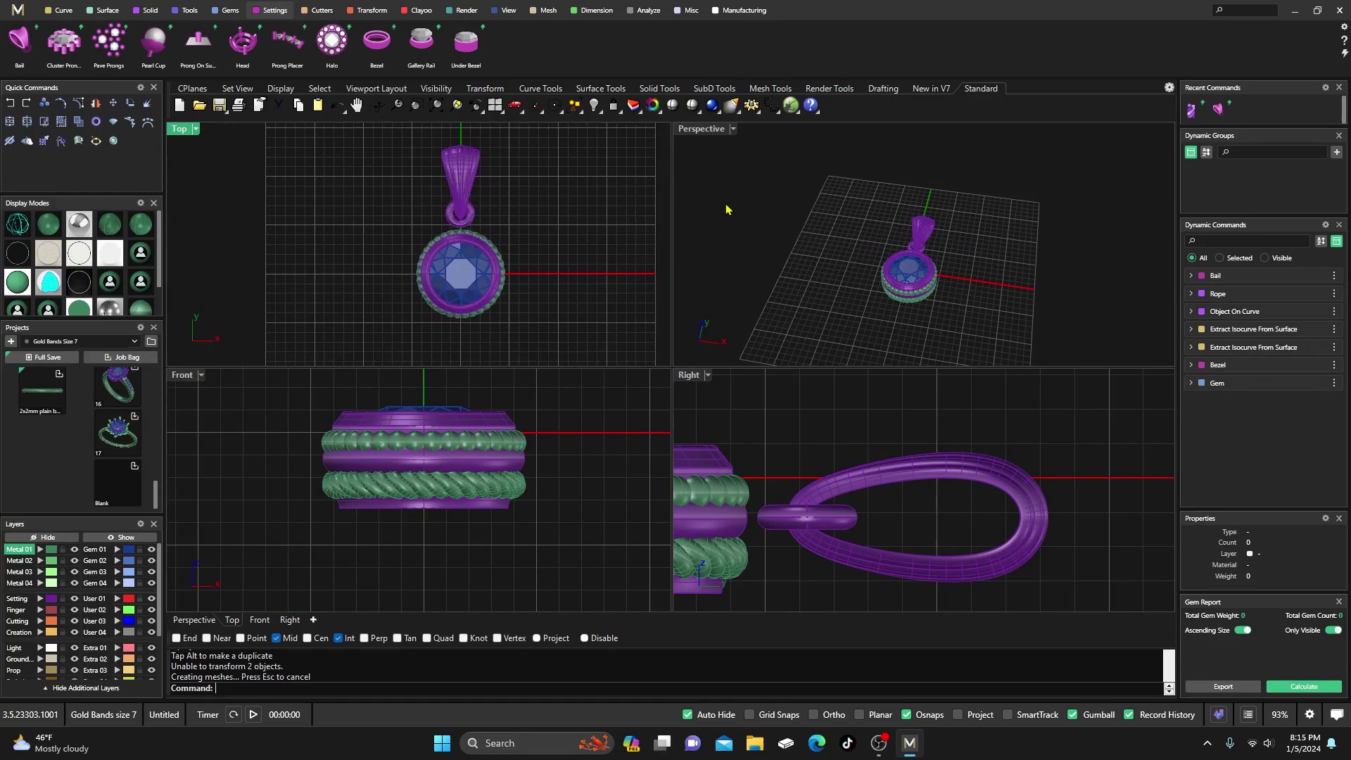
Step: Maximize the Perspective view and hide the bail together with its jump ring
{"action": "double_click", "coordinate": [698, 133]}
{"action": "scroll", "coordinate": [697, 373], "scroll_direction": "down", "scroll_amount": 3}
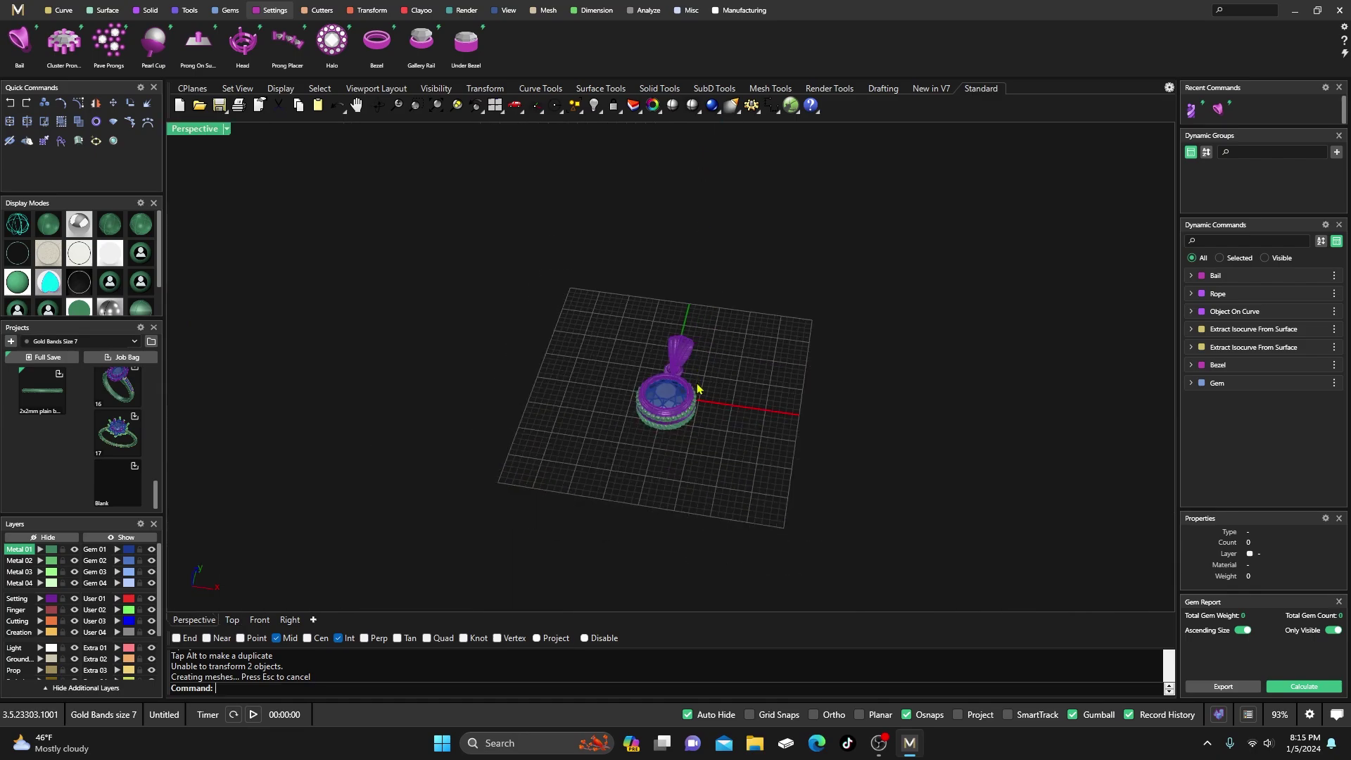
{"action": "right_click_drag", "start_coordinate": [697, 384], "coordinate": [655, 360]}
{"action": "scroll", "coordinate": [658, 366], "scroll_direction": "up", "scroll_amount": 8}
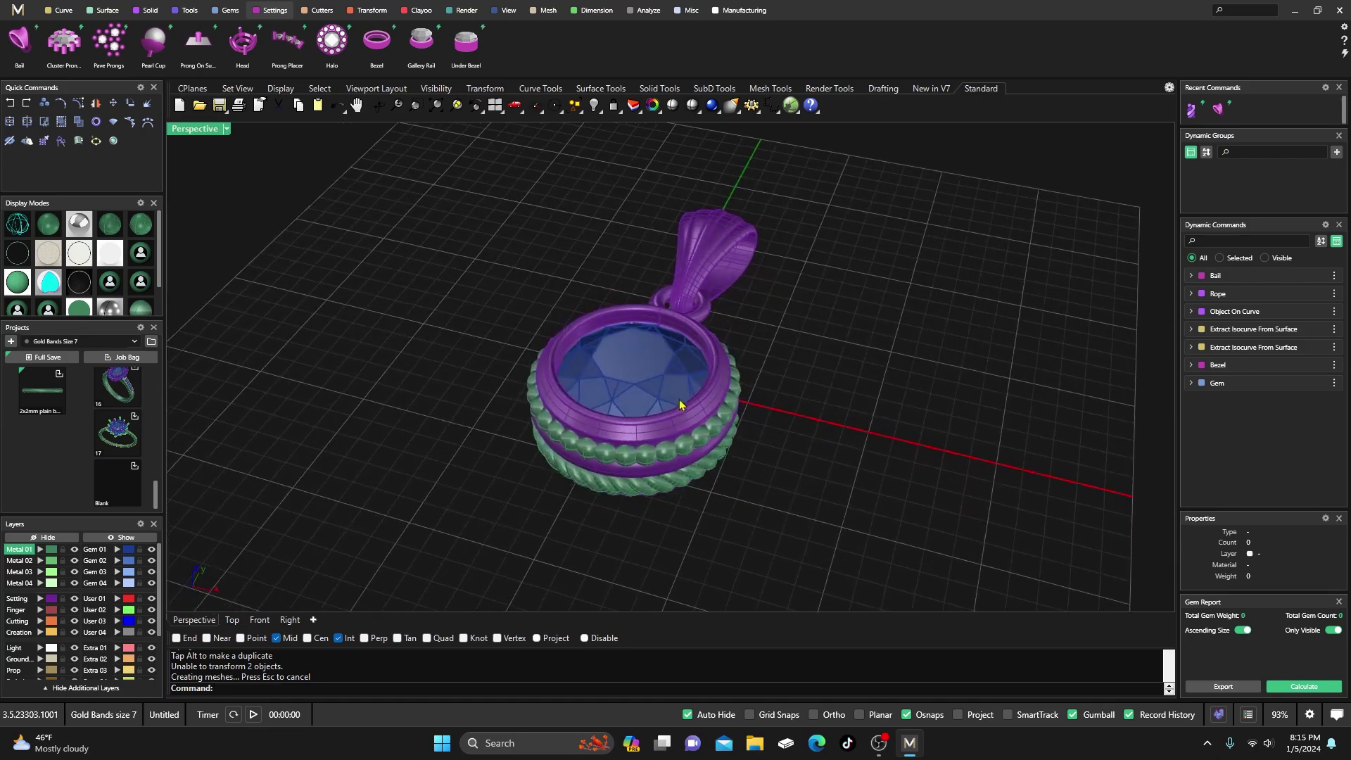
{"action": "left_click", "coordinate": [686, 241]}
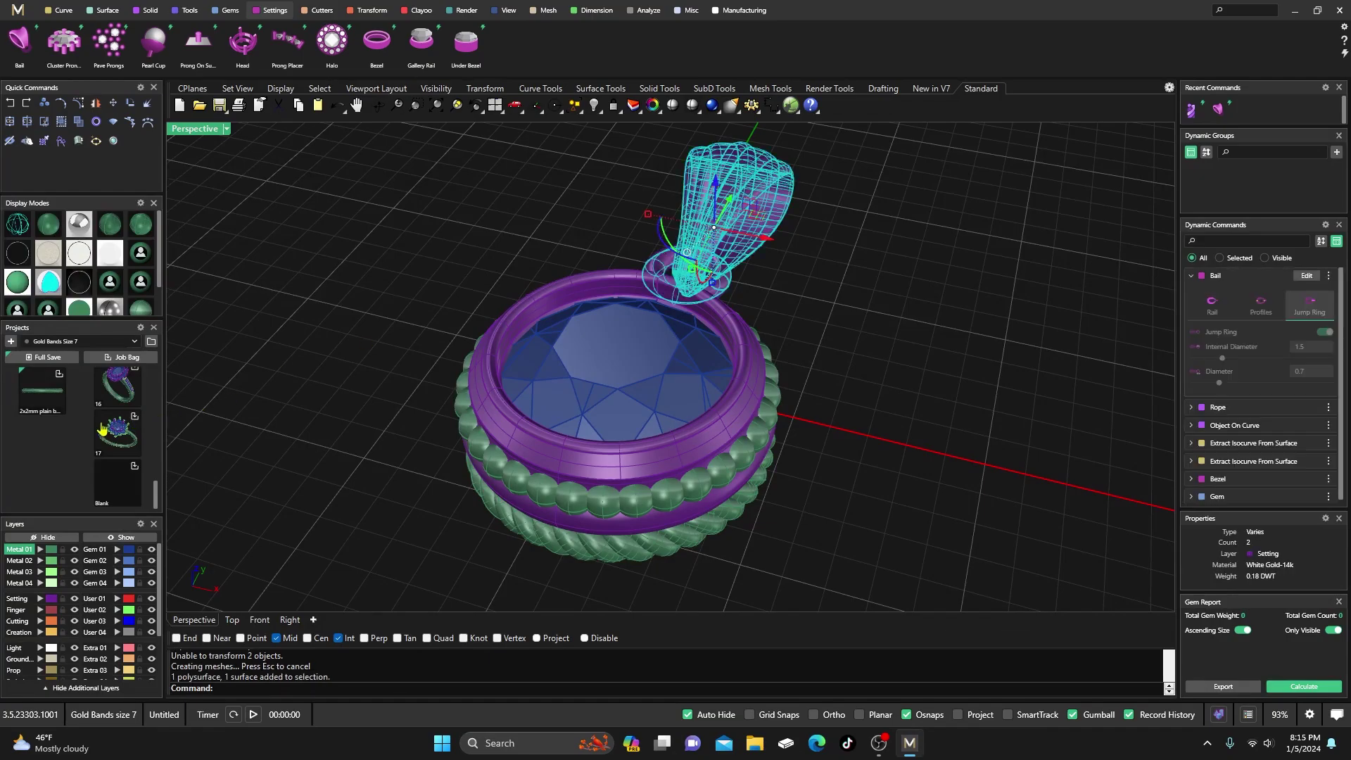
{"action": "left_click", "coordinate": [46, 536]}
{"action": "scroll", "coordinate": [592, 335], "scroll_direction": "down", "scroll_amount": 3}
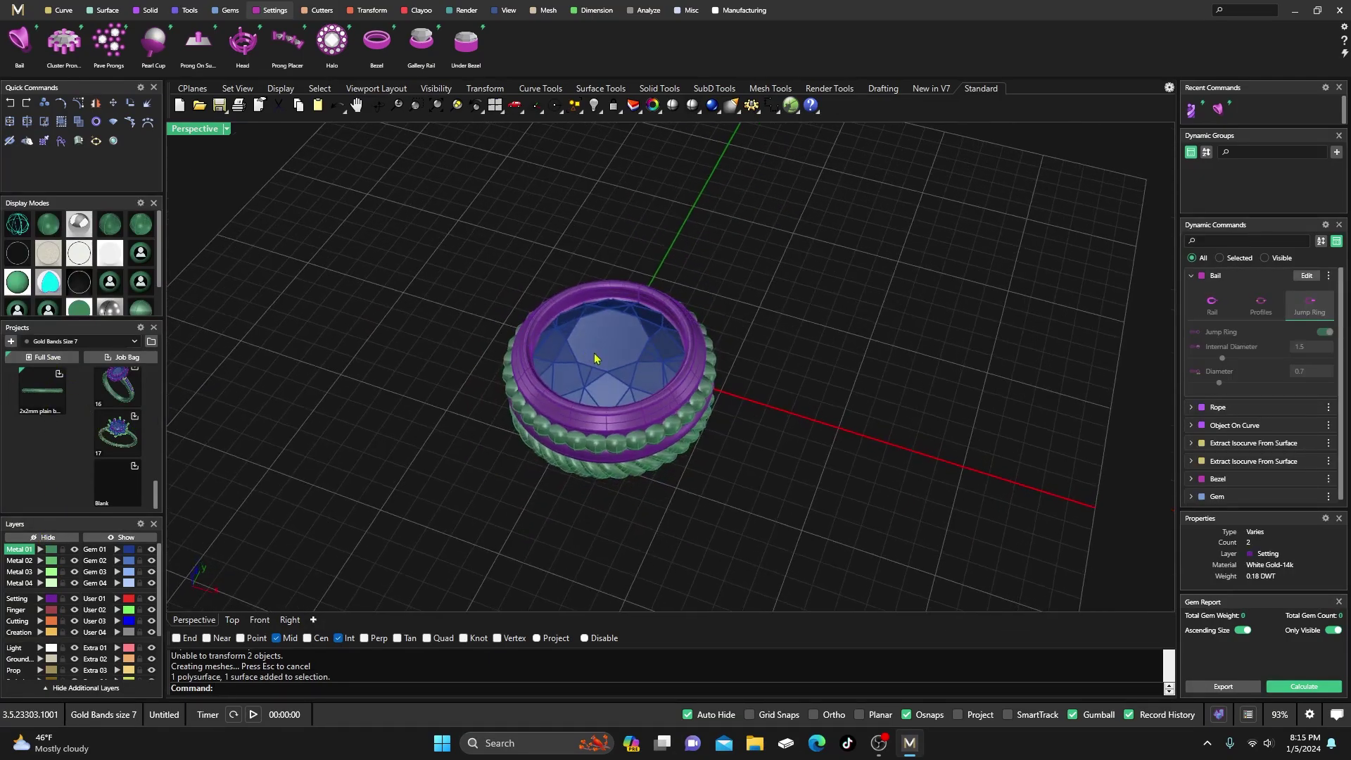
Step: Edit the centre gem and change its shape to Princess, then examine the bezel, bead and rope rows around it
{"action": "left_click", "coordinate": [609, 344]}
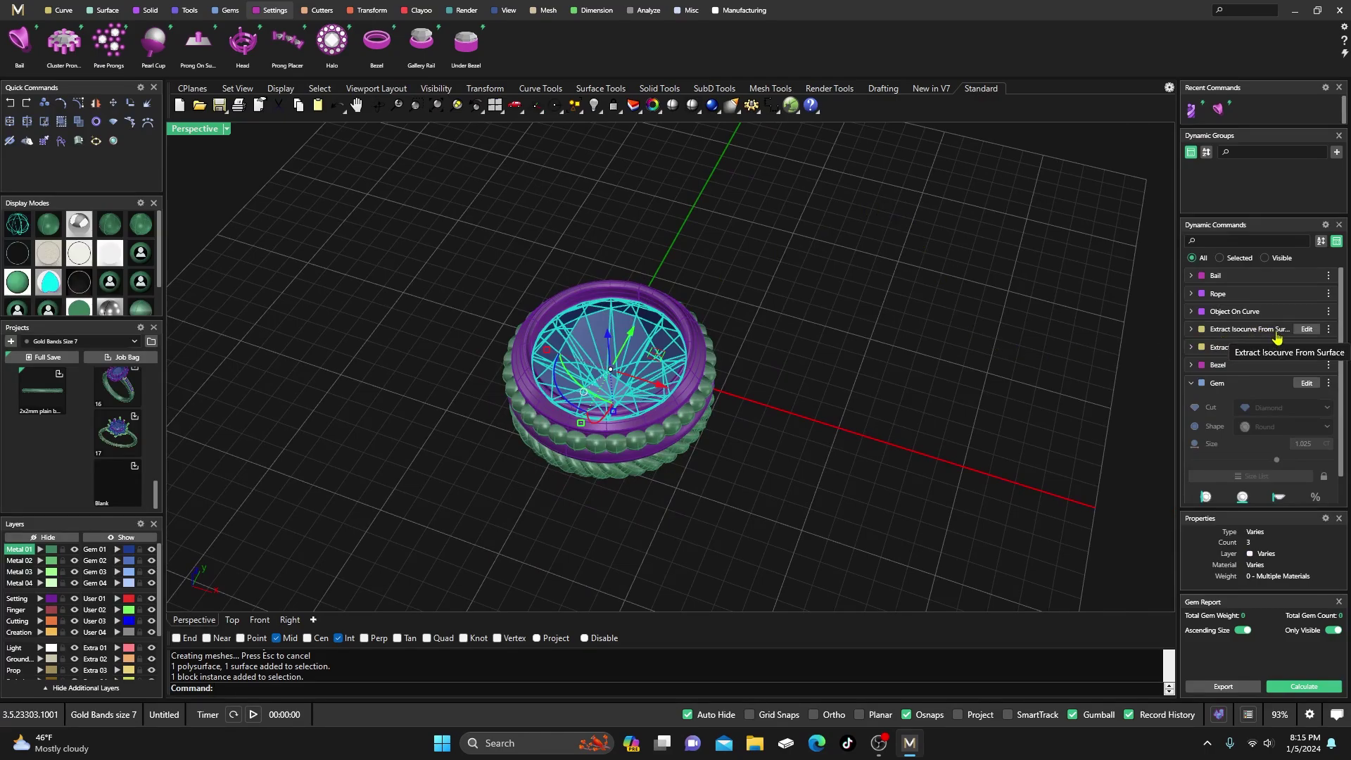
{"action": "left_click", "coordinate": [1306, 384]}
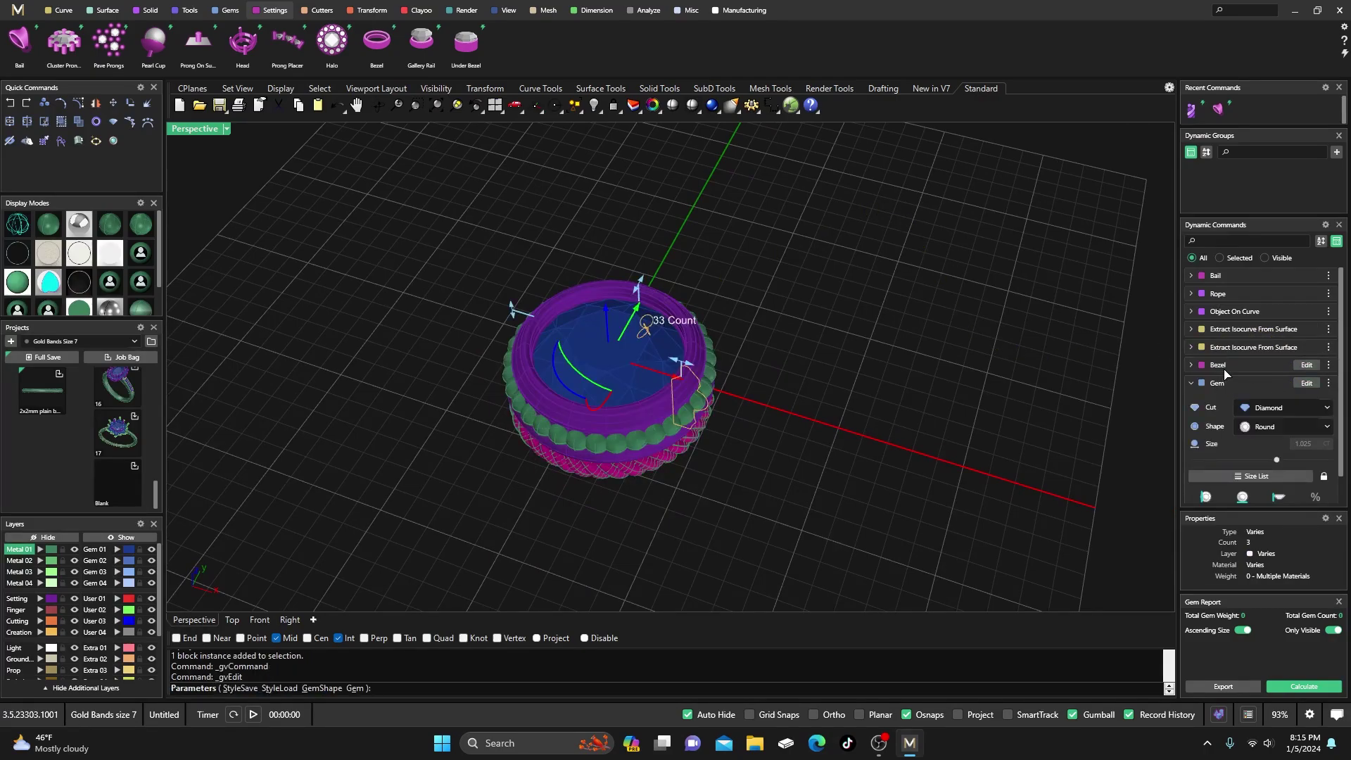
{"action": "left_click", "coordinate": [1250, 397]}
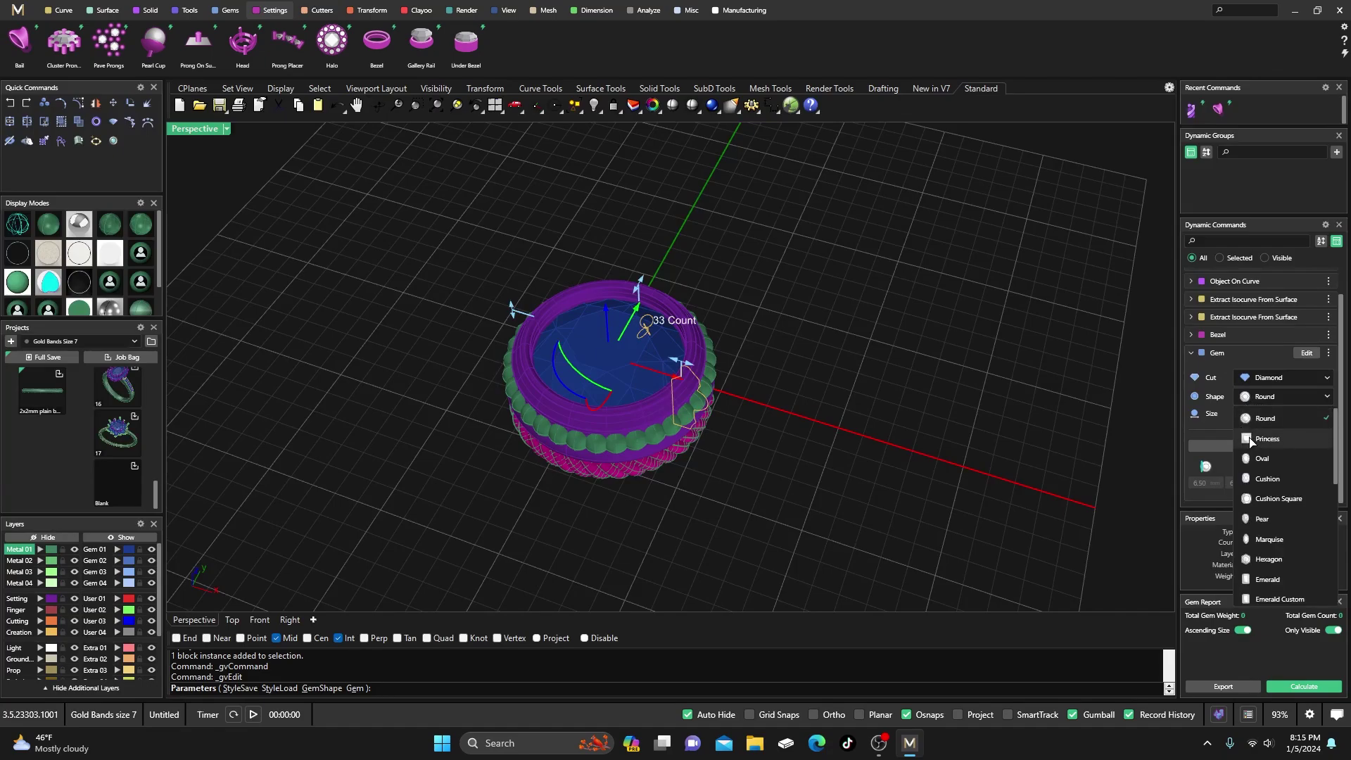
{"action": "left_click", "coordinate": [1266, 440]}
{"action": "right_click_drag", "start_coordinate": [848, 443], "coordinate": [682, 425]}
{"action": "scroll", "coordinate": [656, 431], "scroll_direction": "up", "scroll_amount": 3}
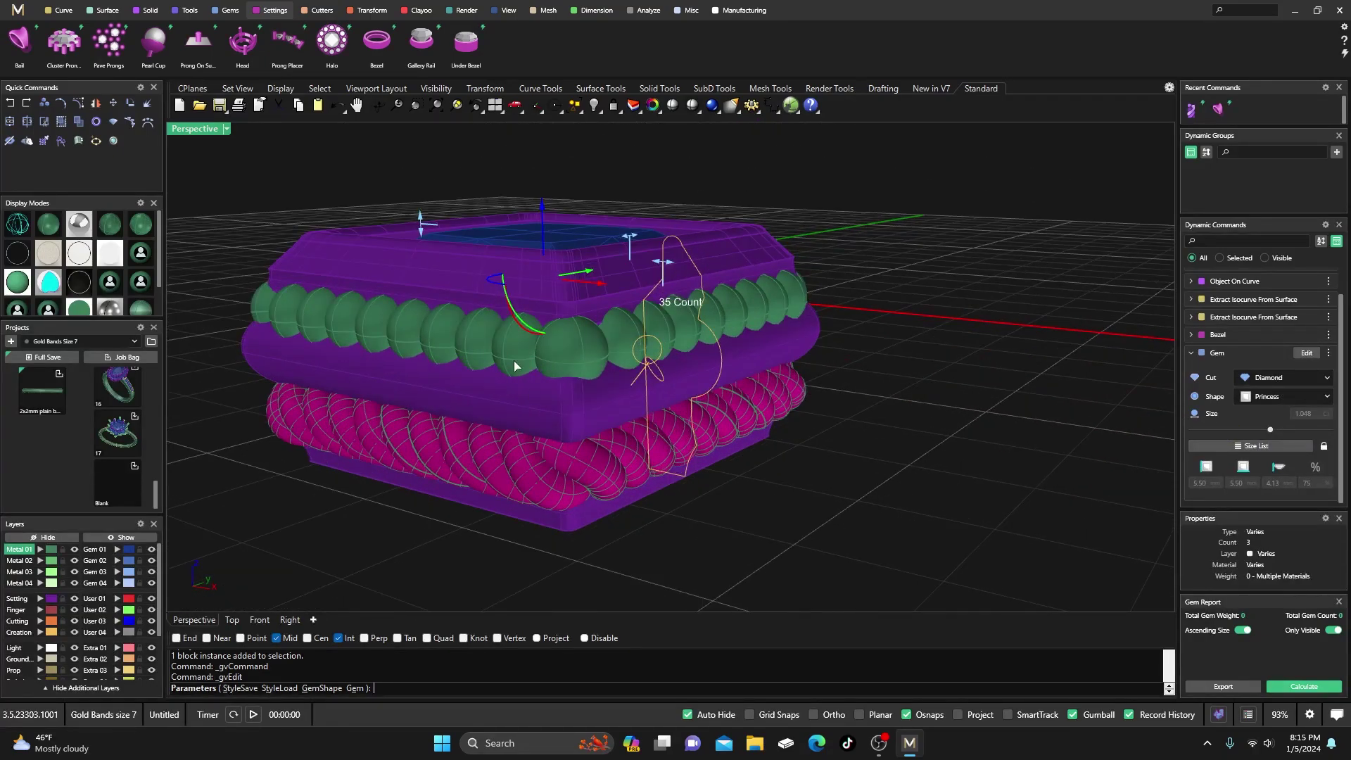
{"action": "scroll", "coordinate": [473, 332], "scroll_direction": "down", "scroll_amount": 3}
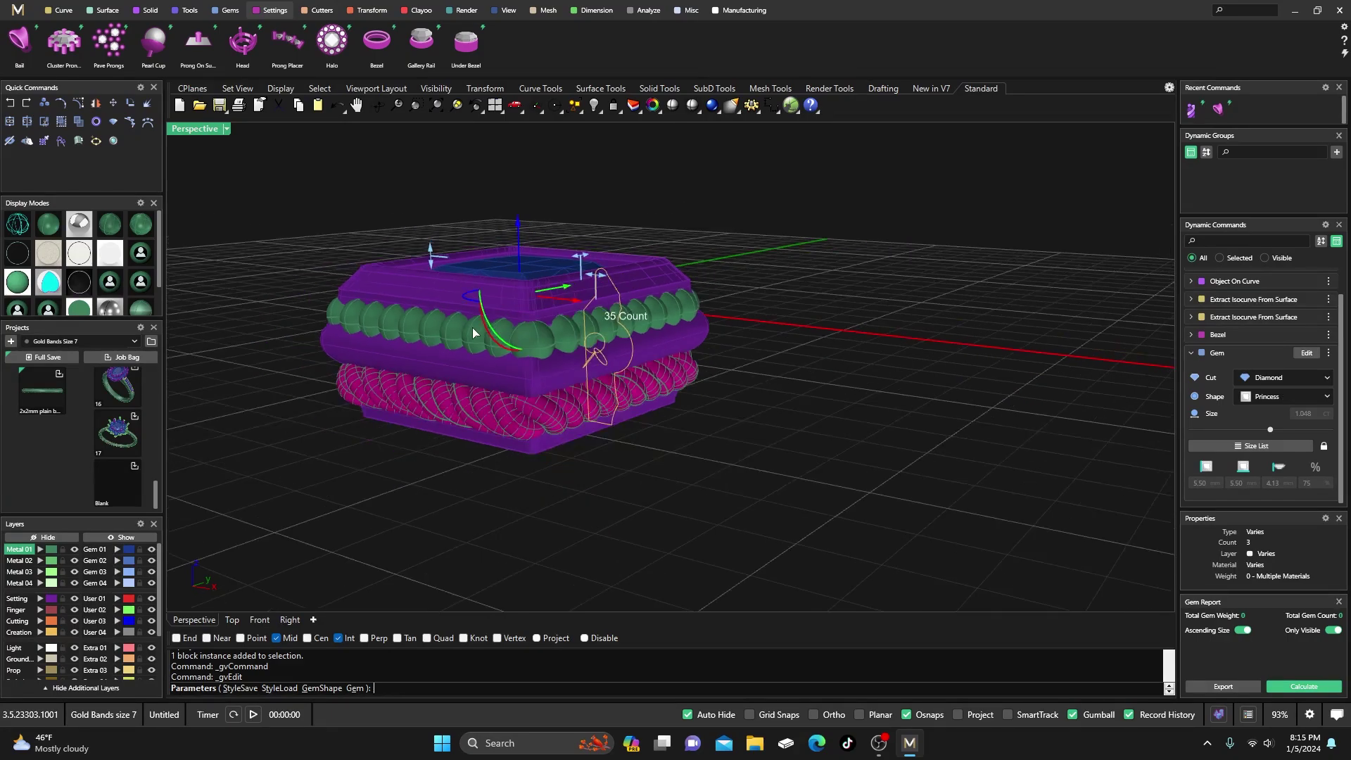
{"action": "right_click_drag", "start_coordinate": [472, 332], "coordinate": [464, 373]}
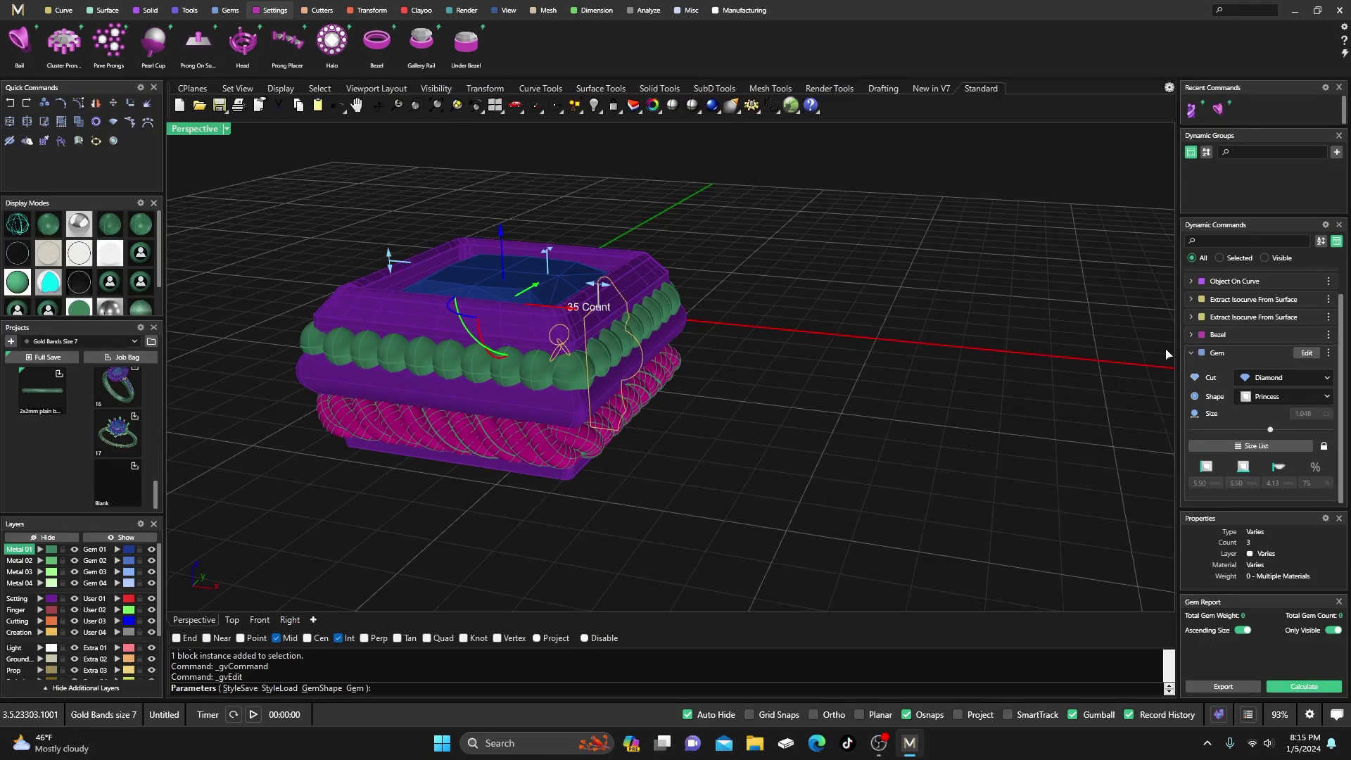
Step: Change the gem's shape to Oval and look over the bezel and its decoration
{"action": "left_click", "coordinate": [1255, 397]}
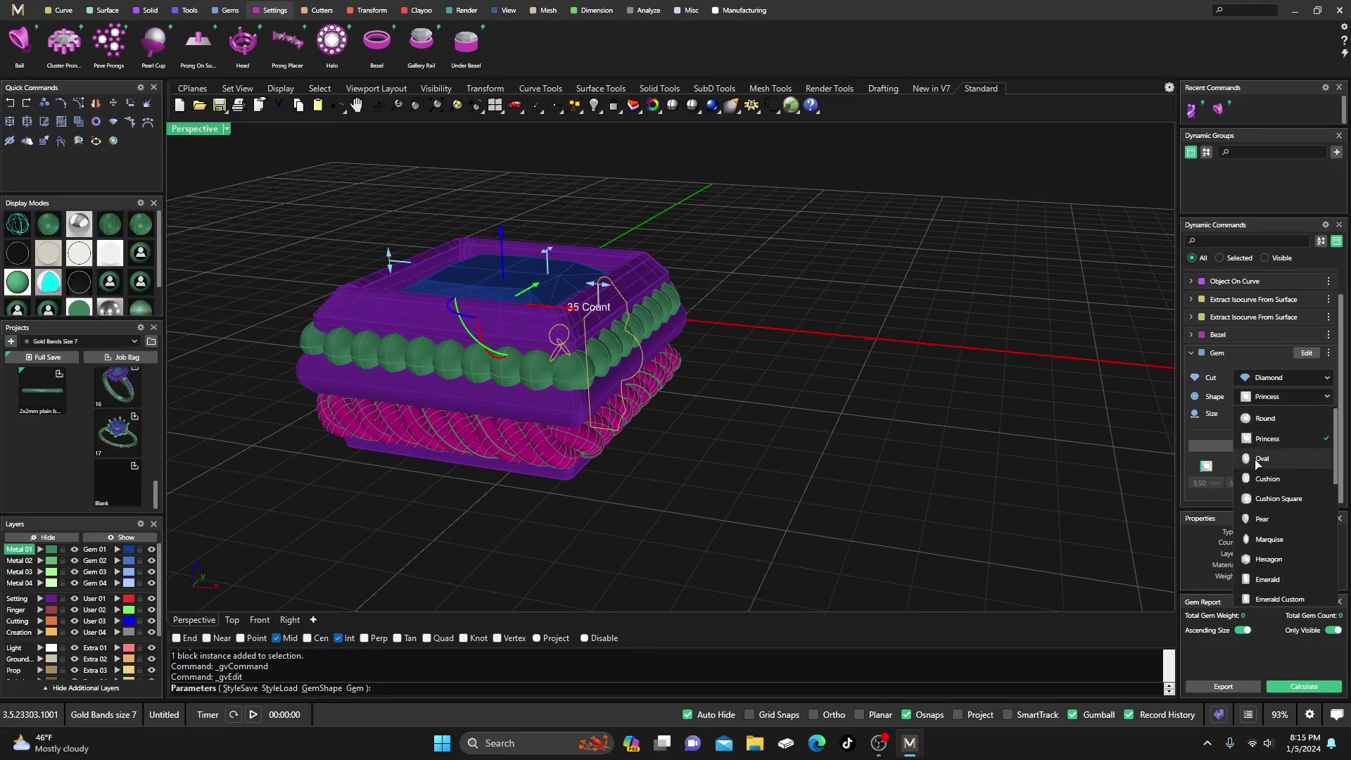
{"action": "left_click", "coordinate": [1254, 458]}
{"action": "mouse_move", "coordinate": [884, 401]}
{"action": "right_mouse_down"}
{"action": "mouse_move", "coordinate": [838, 380]}
{"action": "mouse_move", "coordinate": [870, 414]}
{"action": "right_mouse_up"}
Step: Change the gem's shape to Emerald and view the bezel from above in a rendered display mode
{"action": "left_click", "coordinate": [1254, 398]}
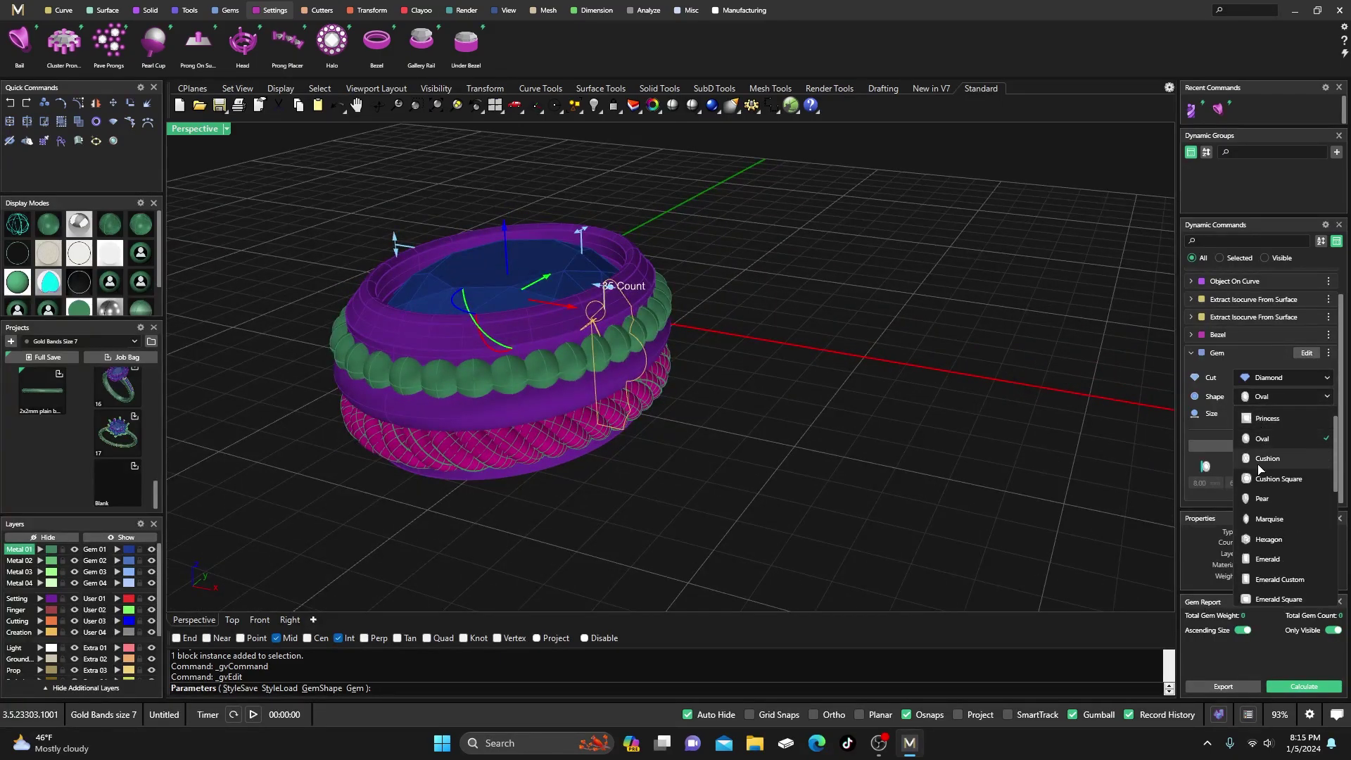
{"action": "left_click", "coordinate": [1267, 559]}
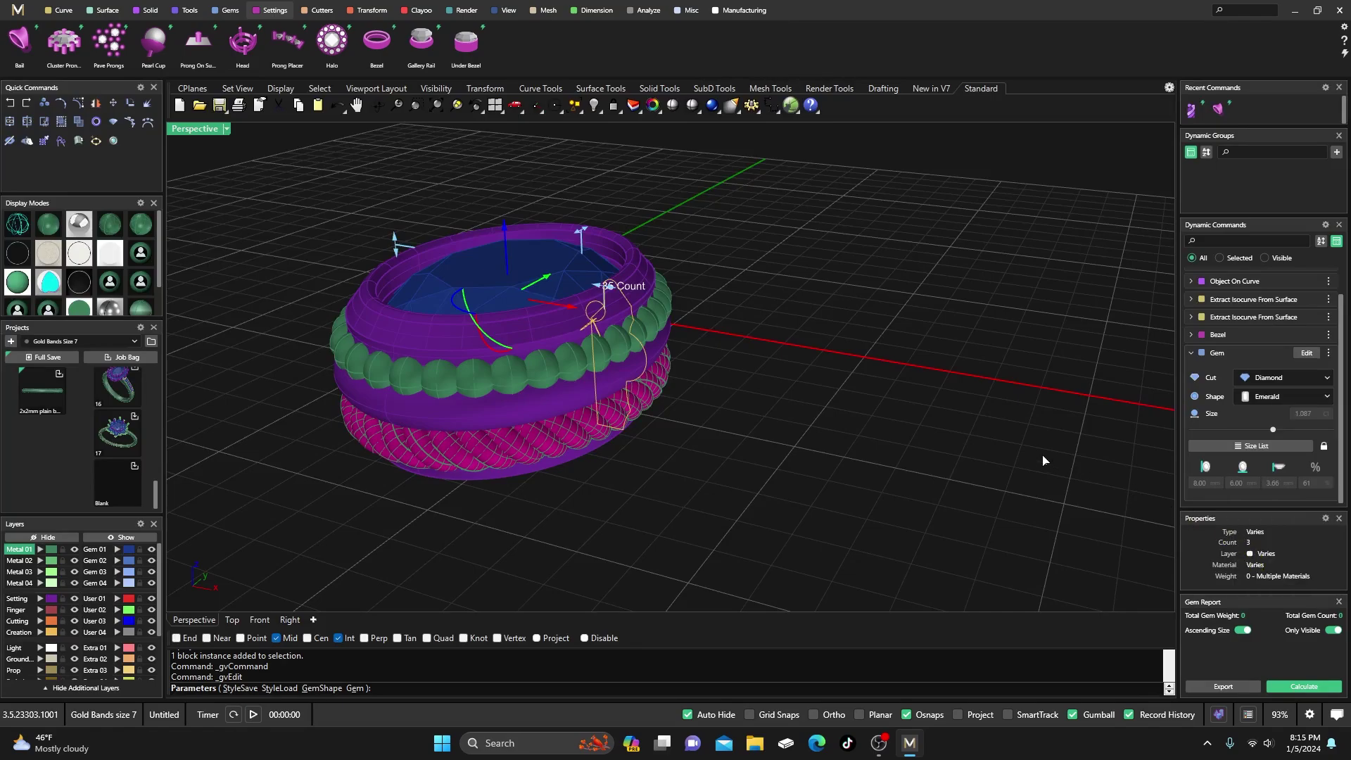
{"action": "right_click_drag", "start_coordinate": [904, 440], "coordinate": [851, 433]}
{"action": "right_click_drag", "start_coordinate": [735, 348], "coordinate": [774, 429]}
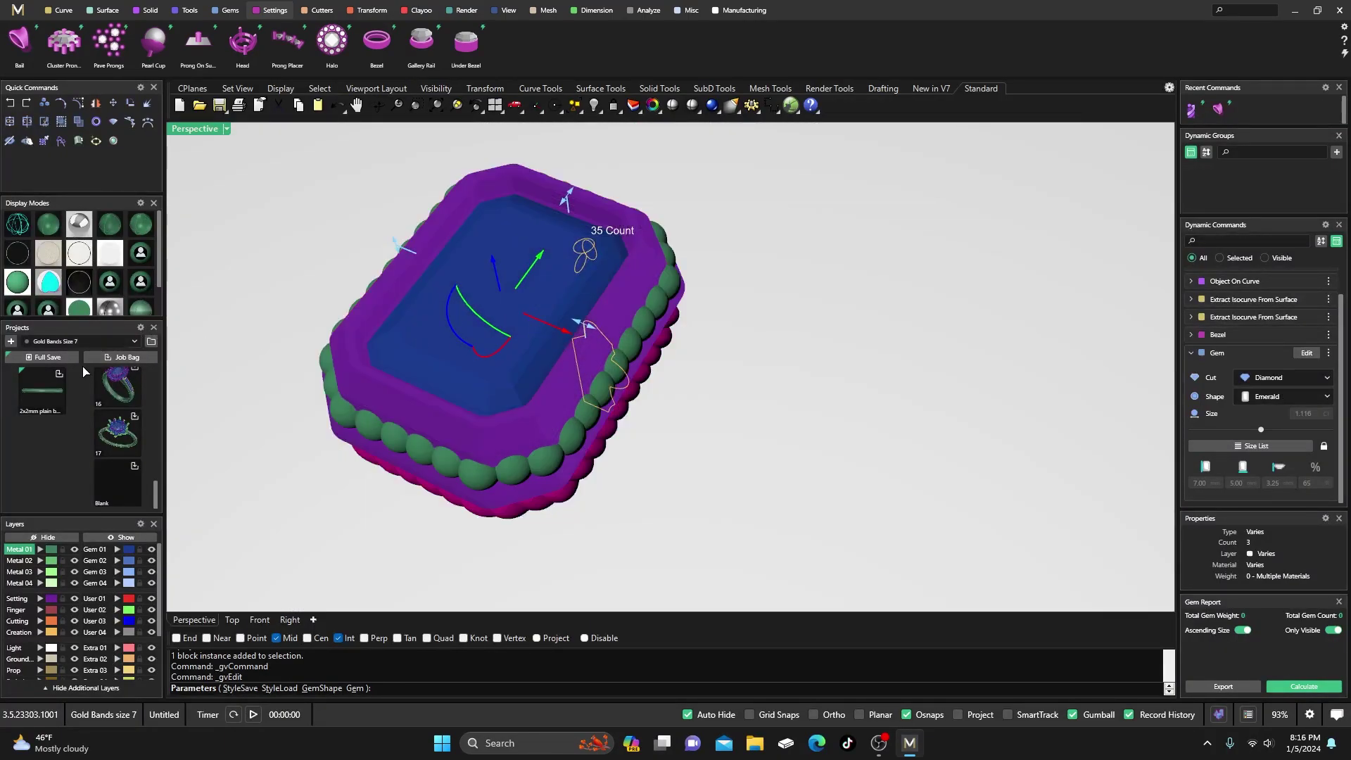
Step: Show the hidden bail again and complete the gem edit to rebuild the rendered emerald pendant
{"action": "left_click", "coordinate": [125, 537]}
{"action": "scroll", "coordinate": [747, 399], "scroll_direction": "down", "scroll_amount": 3}
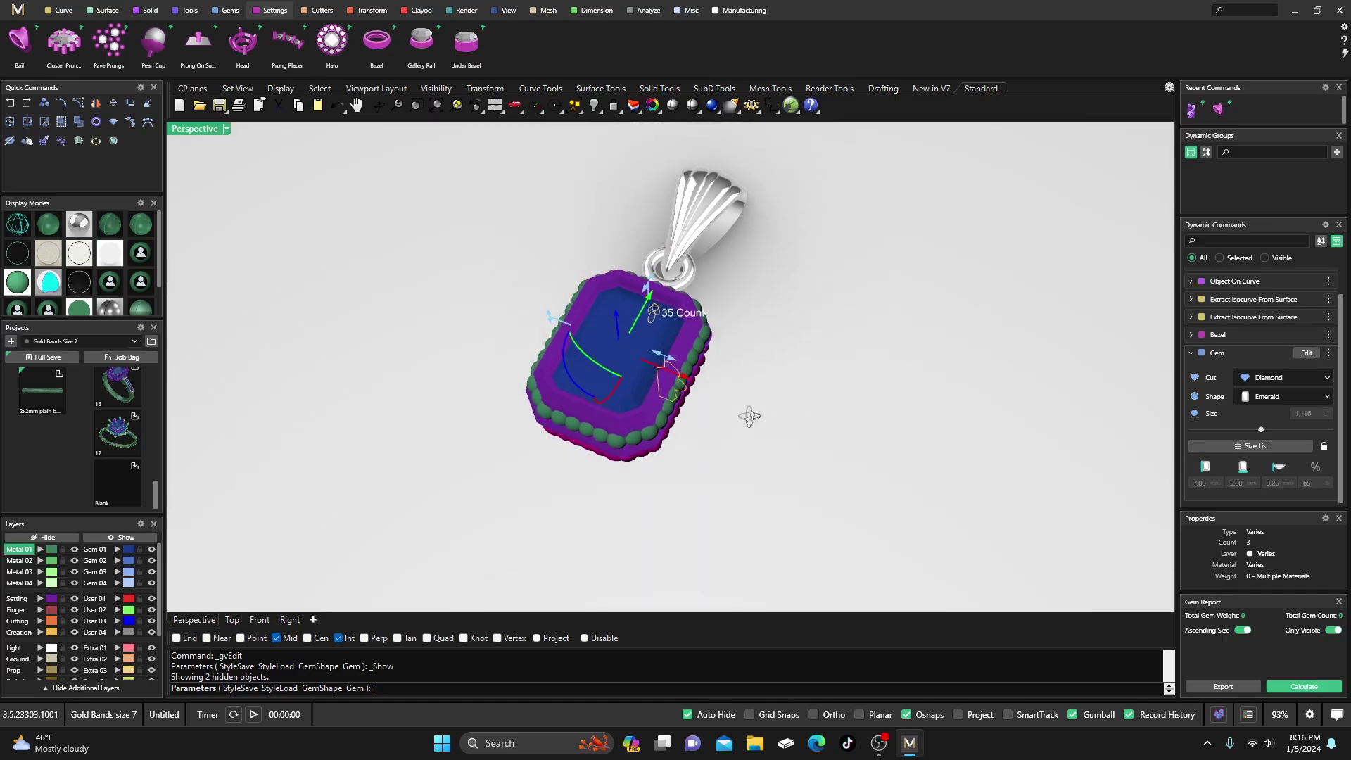
{"action": "left_click_drag", "start_coordinate": [570, 342], "coordinate": [629, 350]}
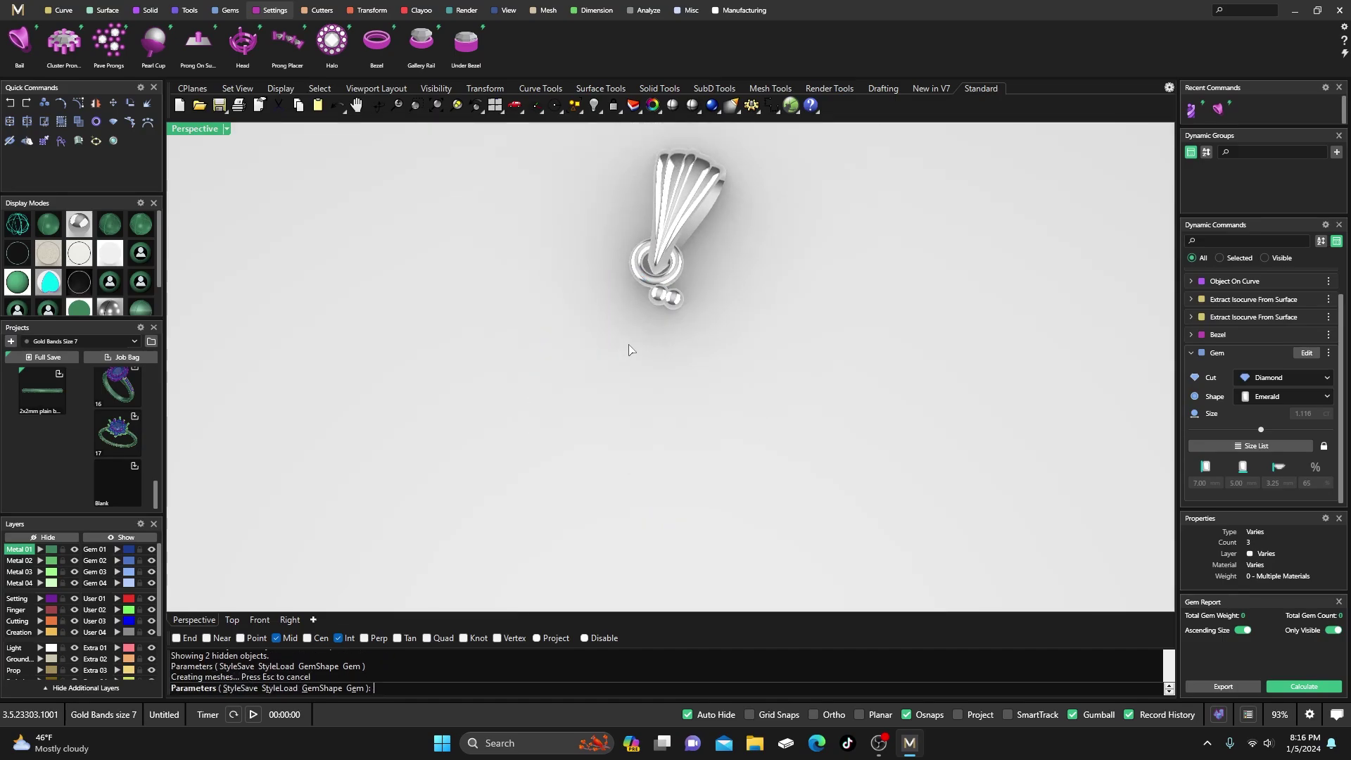
{"action": "key", "text": "Return"}
{"action": "scroll", "coordinate": [632, 359], "scroll_direction": "up", "scroll_amount": 4}
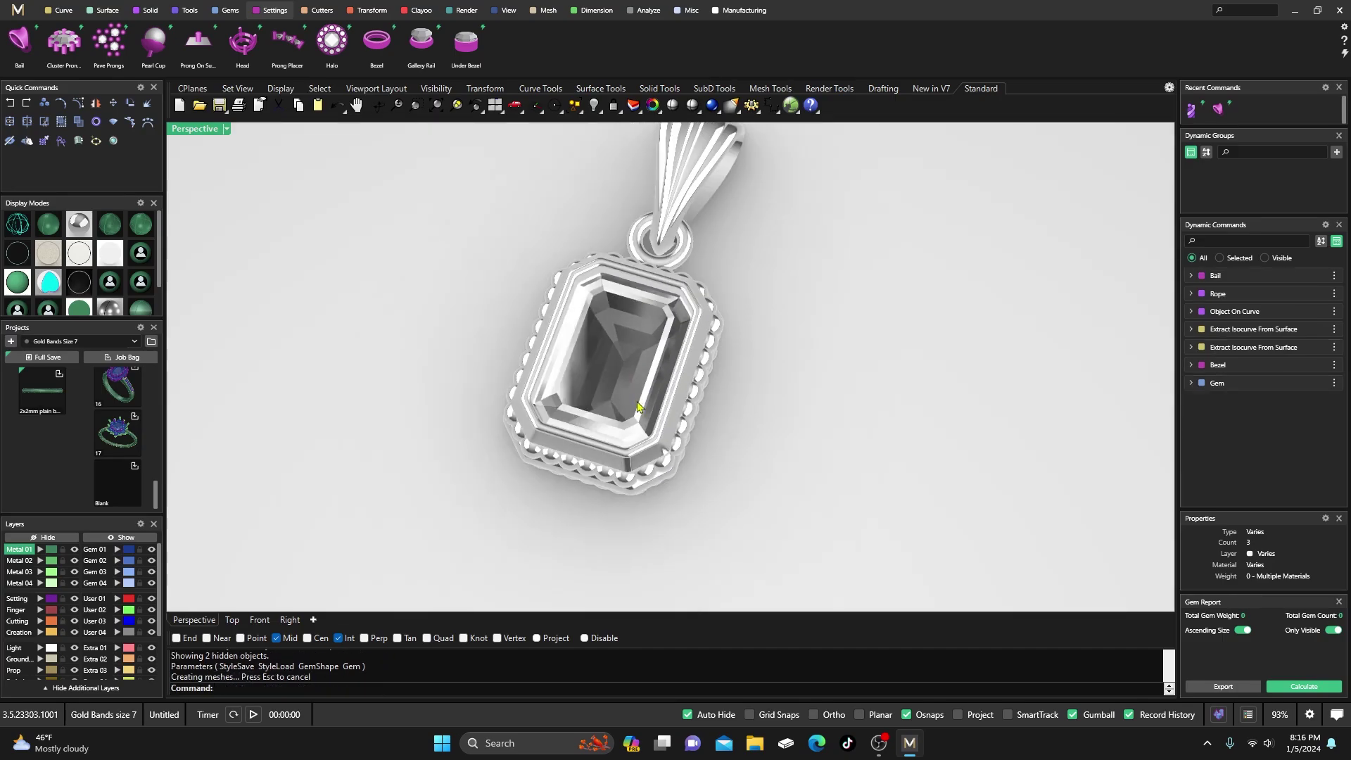
Step: Examine the rendered emerald pendant, including its bezel, bead and rope rows, jump ring and bail, from several angles
{"action": "scroll", "coordinate": [637, 407], "scroll_direction": "down", "scroll_amount": 3}
{"action": "right_click_drag", "start_coordinate": [637, 406], "coordinate": [696, 384]}
{"action": "scroll", "coordinate": [638, 394], "scroll_direction": "up", "scroll_amount": 3}
{"action": "scroll", "coordinate": [704, 376], "scroll_direction": "down", "scroll_amount": 2}
{"action": "scroll", "coordinate": [711, 372], "scroll_direction": "up", "scroll_amount": 2}
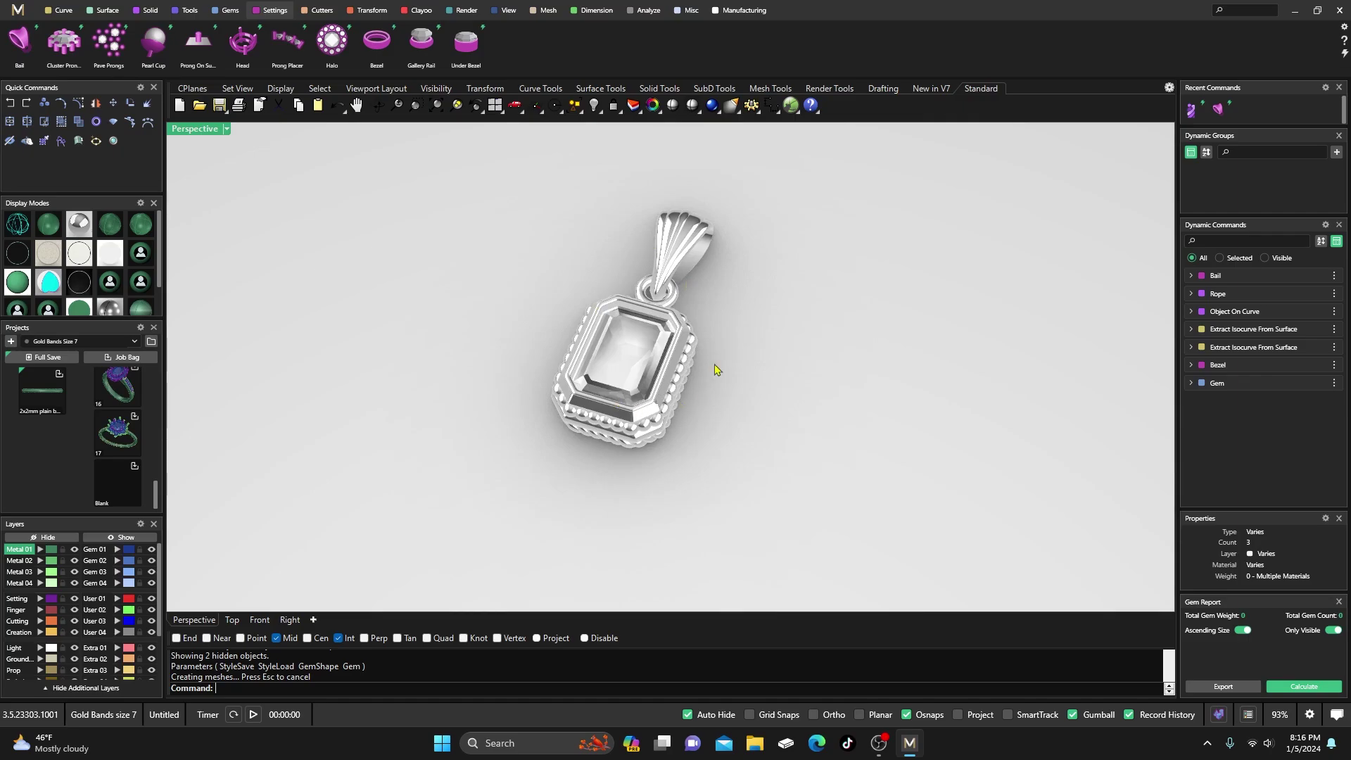
{"action": "mouse_move", "coordinate": [654, 321]}
{"action": "right_mouse_down"}
{"action": "mouse_move", "coordinate": [642, 262]}
{"action": "mouse_move", "coordinate": [678, 265]}
{"action": "mouse_move", "coordinate": [675, 309]}
{"action": "right_mouse_up"}
{"action": "scroll", "coordinate": [633, 317], "scroll_direction": "down", "scroll_amount": 2}
{"action": "scroll", "coordinate": [598, 303], "scroll_direction": "up", "scroll_amount": 2}
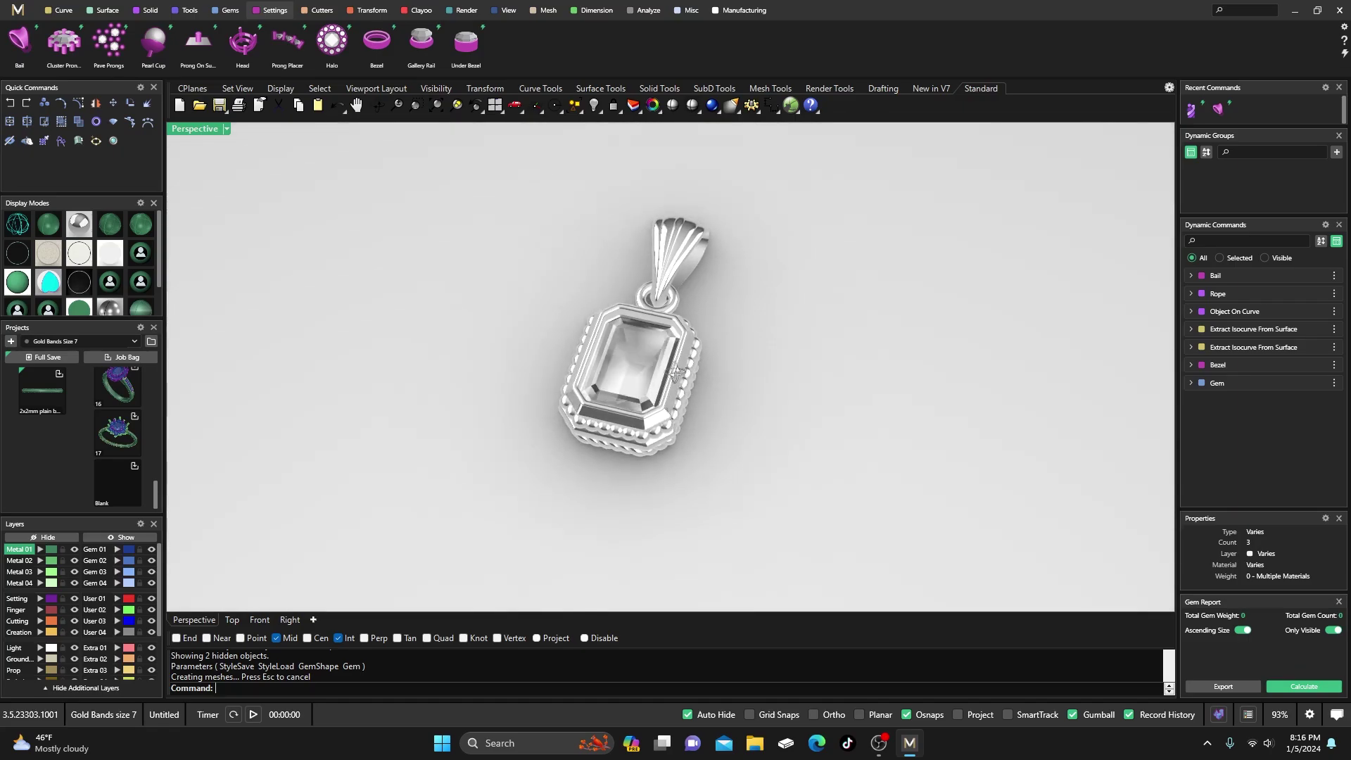
{"action": "scroll", "coordinate": [83, 280], "scroll_direction": "down", "scroll_amount": 1}
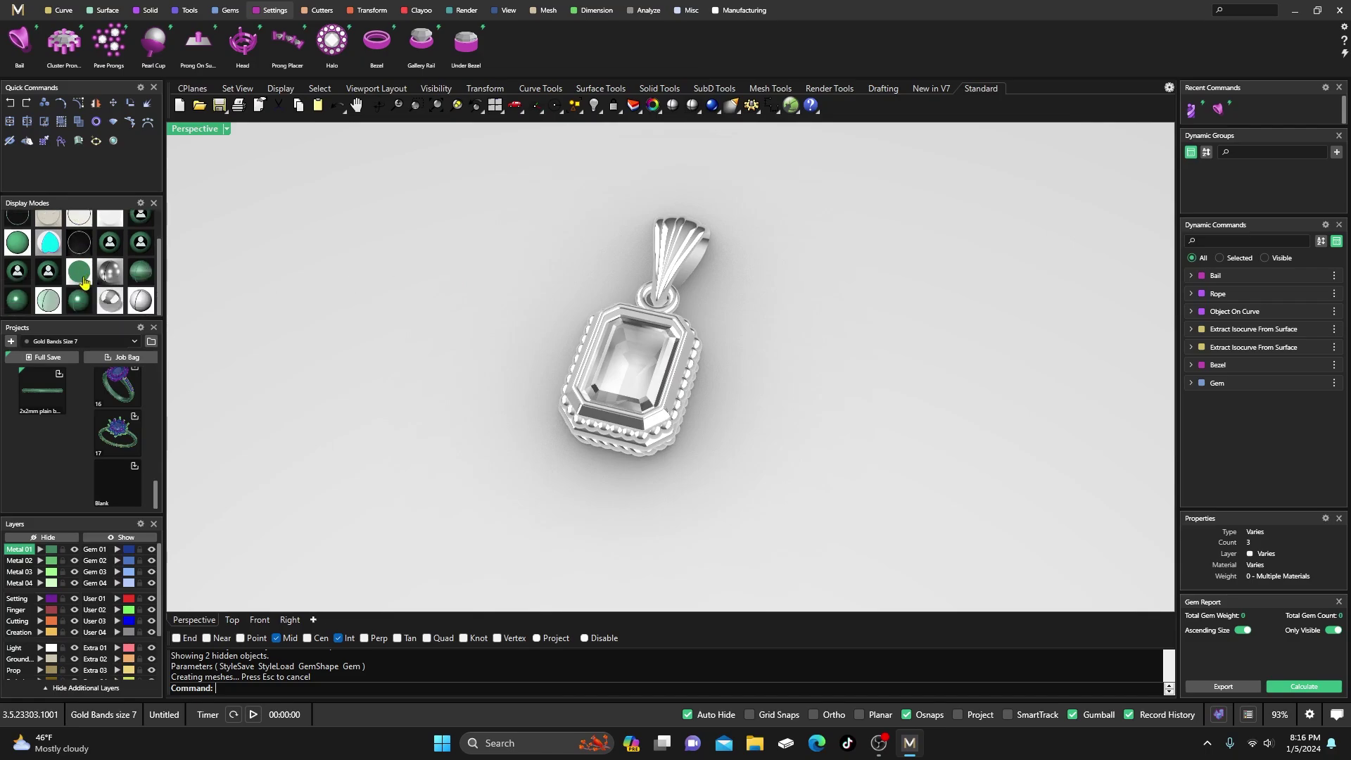
Step: Switch the perspective view from the rendered look to a glossy shaded display mode showing the pendant in its layer colours
{"action": "left_click", "coordinate": [82, 300]}
{"action": "scroll", "coordinate": [631, 344], "scroll_direction": "up", "scroll_amount": 3}
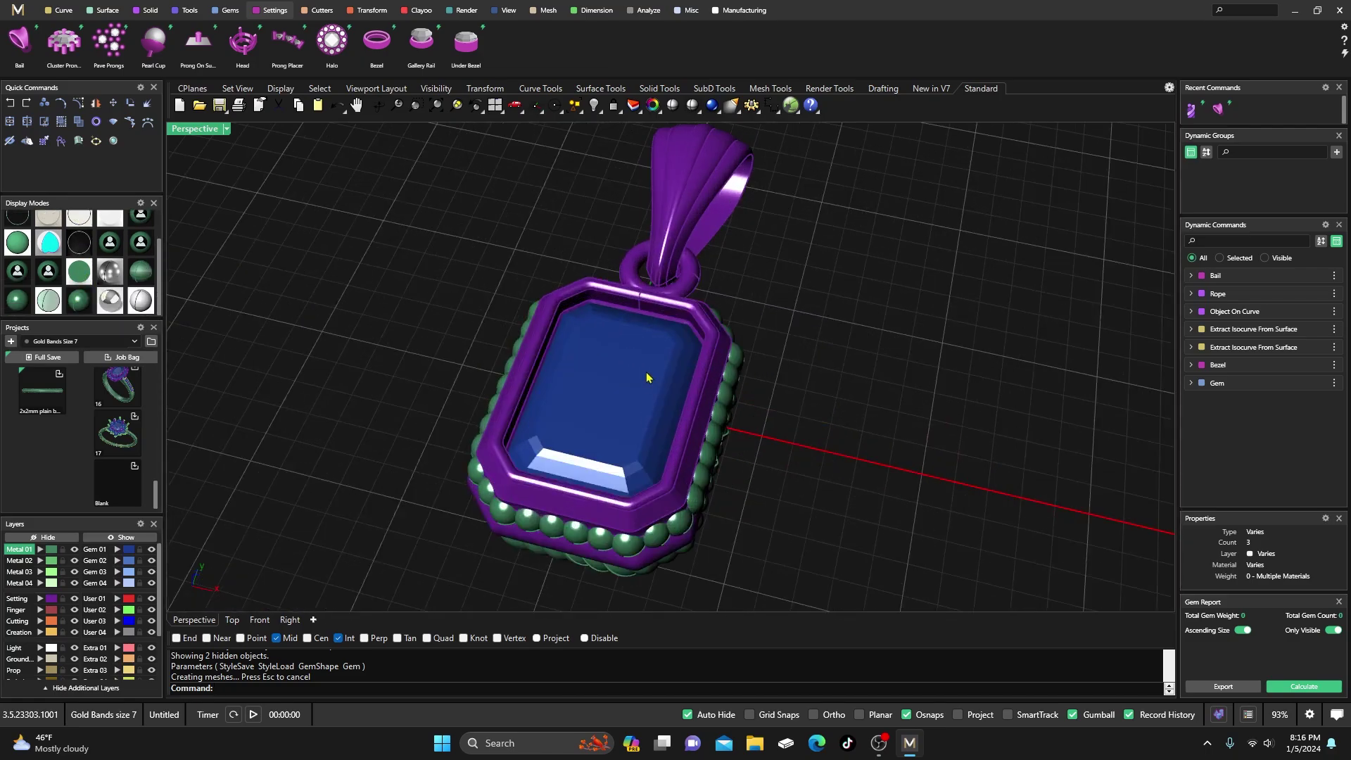
{"action": "right_click_drag", "start_coordinate": [646, 377], "coordinate": [647, 324]}
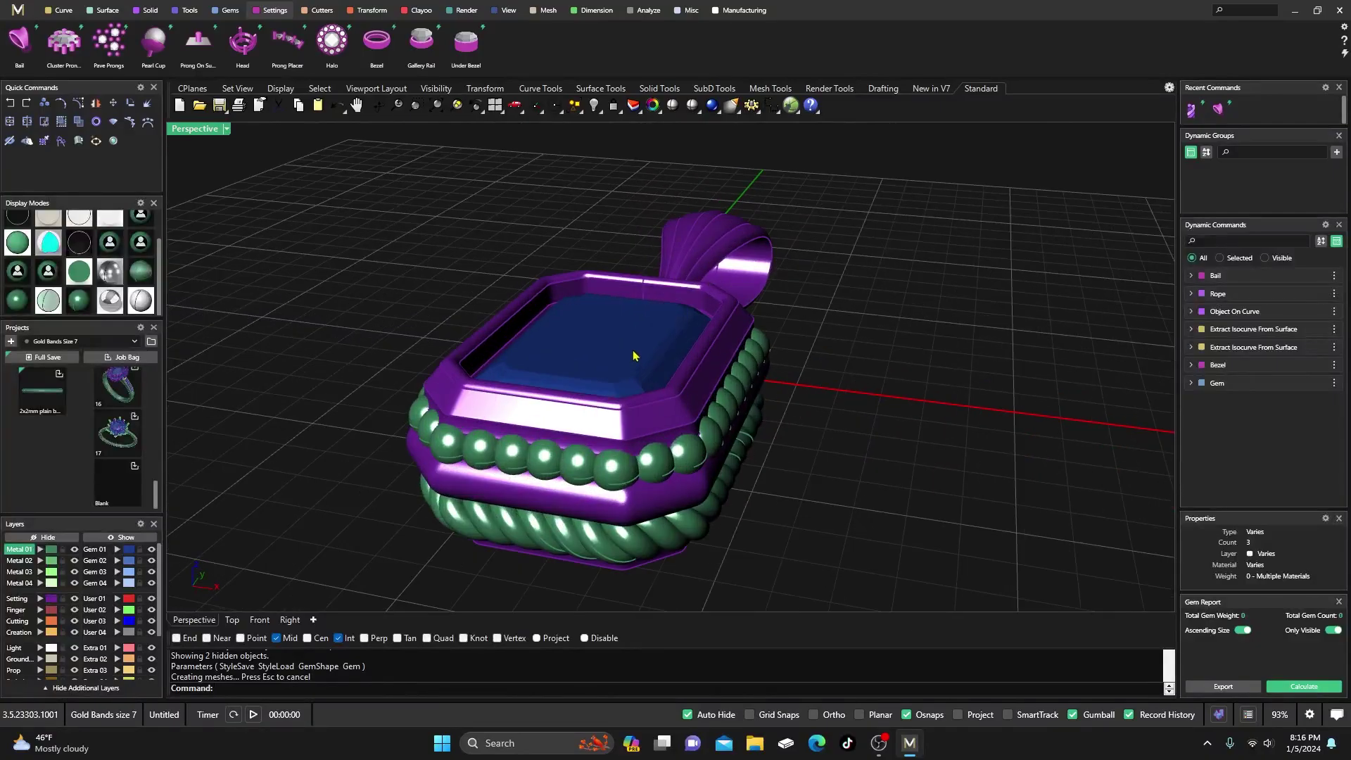
Step: Open the emerald centre gem's parameters to review the linked bezel, bead and rope rows, and close the edit
{"action": "left_click", "coordinate": [623, 354]}
{"action": "left_click", "coordinate": [1302, 383]}
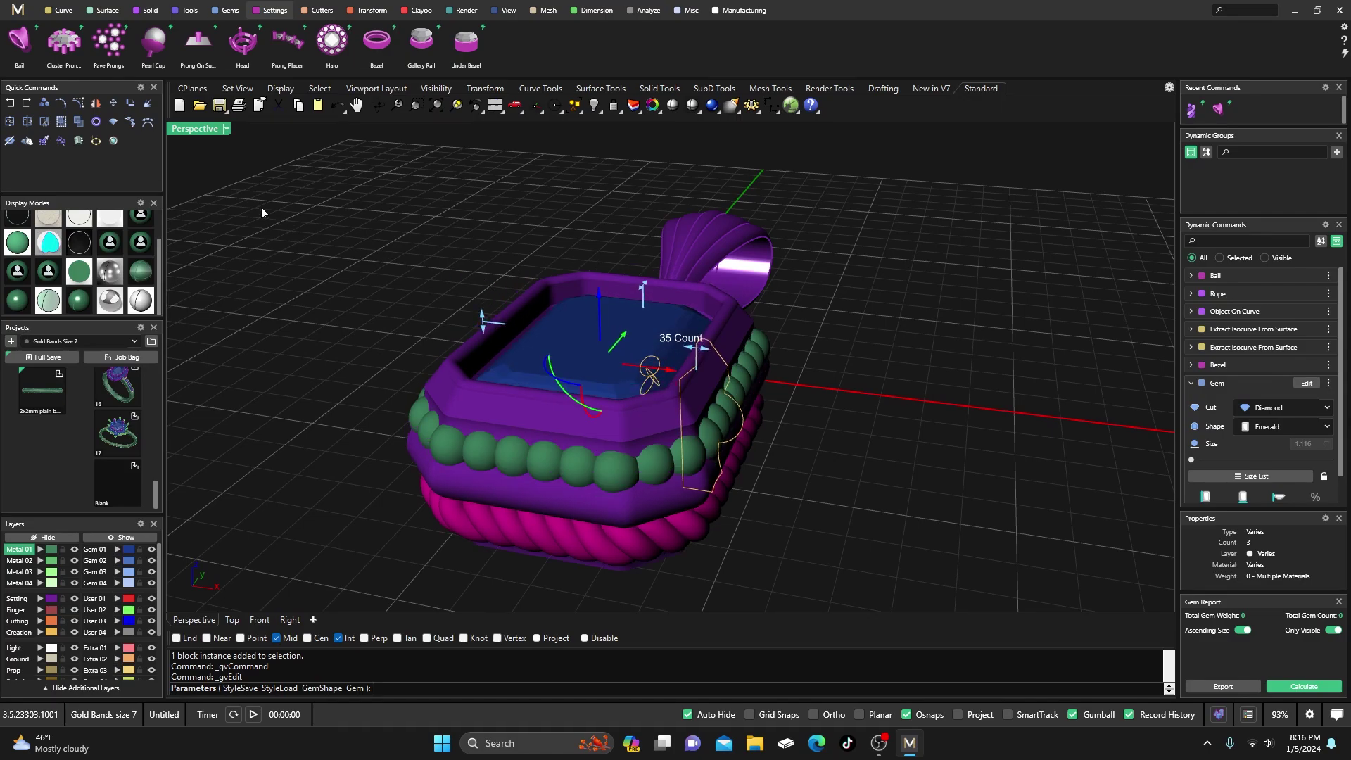
{"action": "key", "text": "Return"}
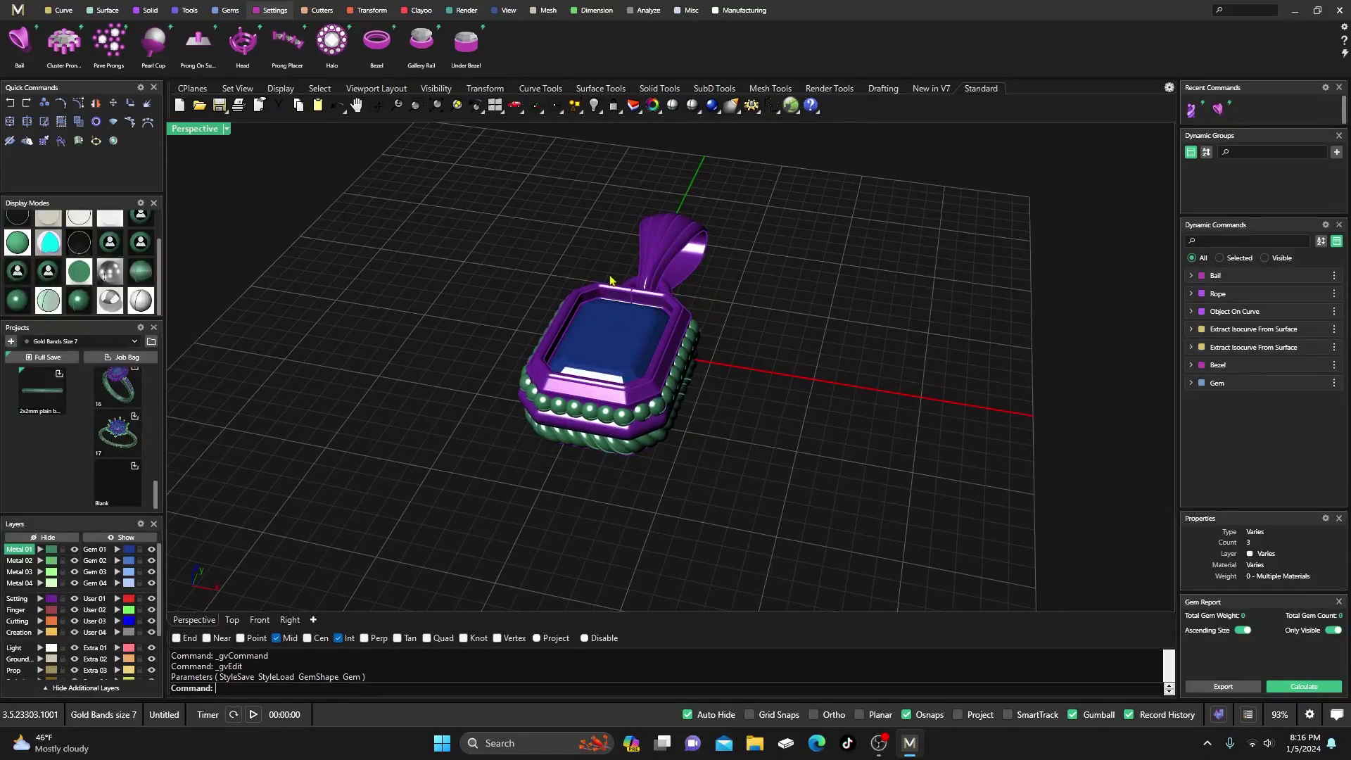
{"action": "scroll", "coordinate": [610, 280], "scroll_direction": "up", "scroll_amount": 2}
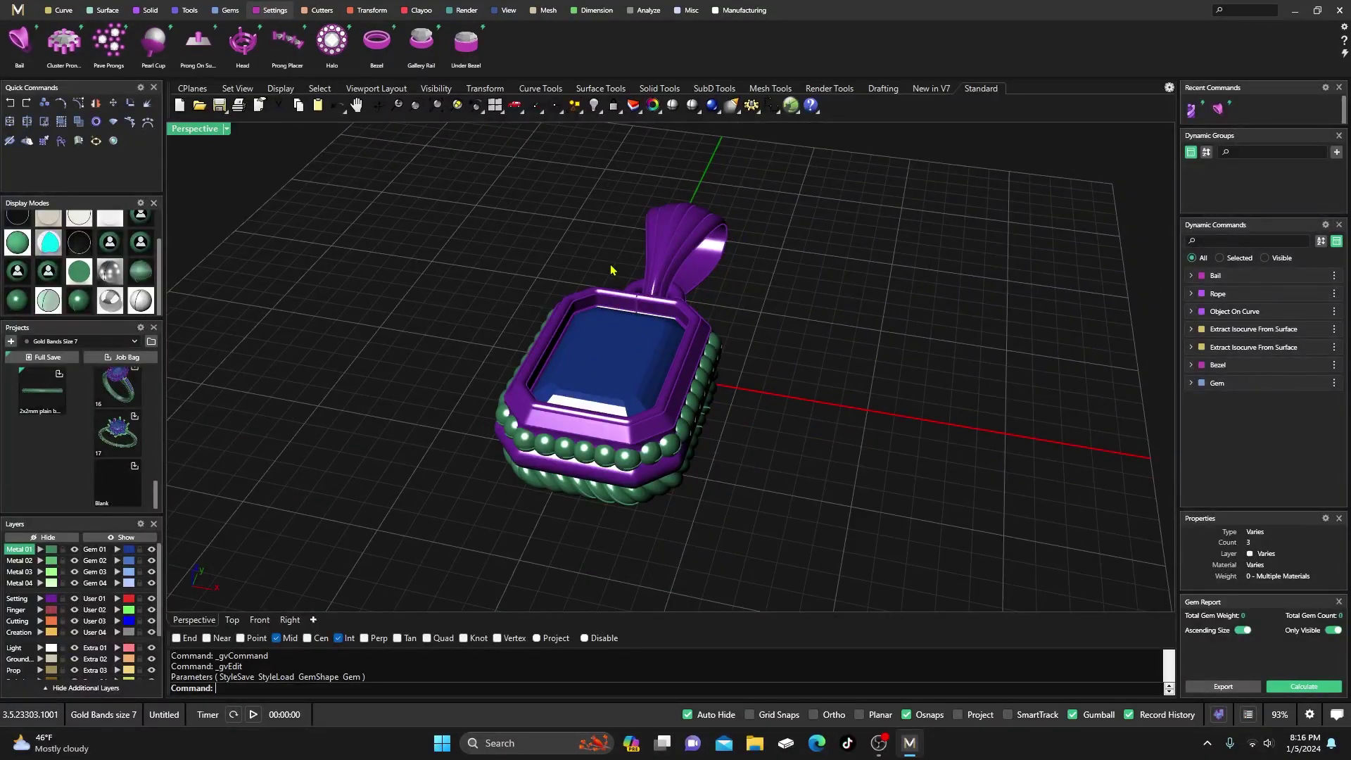